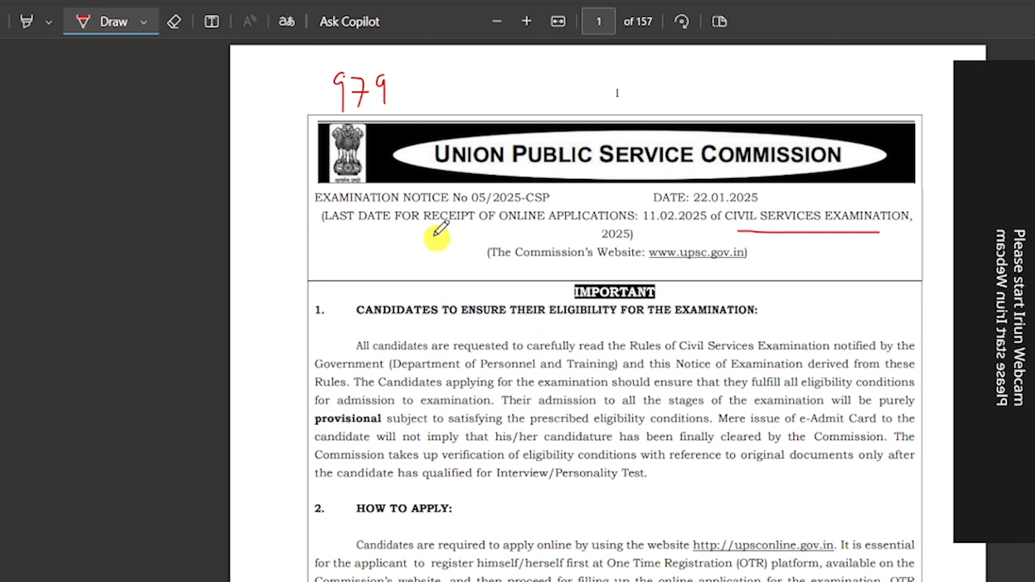
Draw red ink beside 979 on the CSE notice and under 150 and the eligibility heading on the IFoS notice.
drag(397, 98, 469, 86)
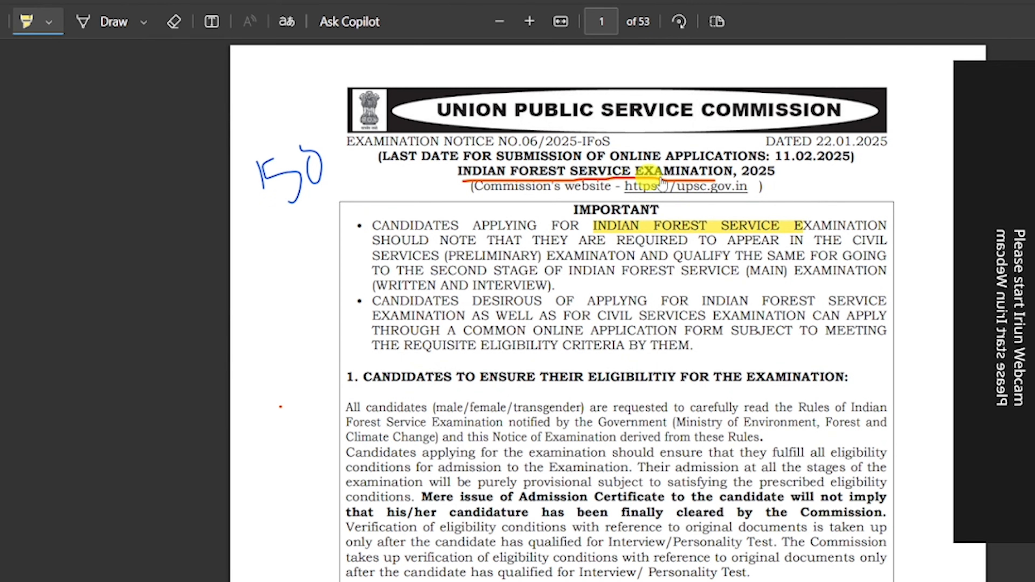
click(114, 22)
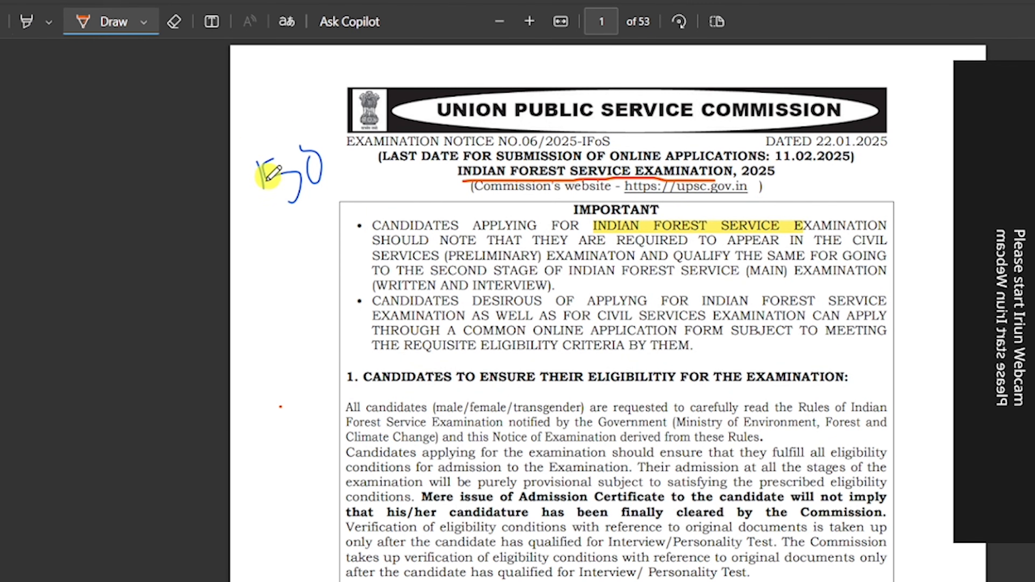
drag(252, 212, 354, 199)
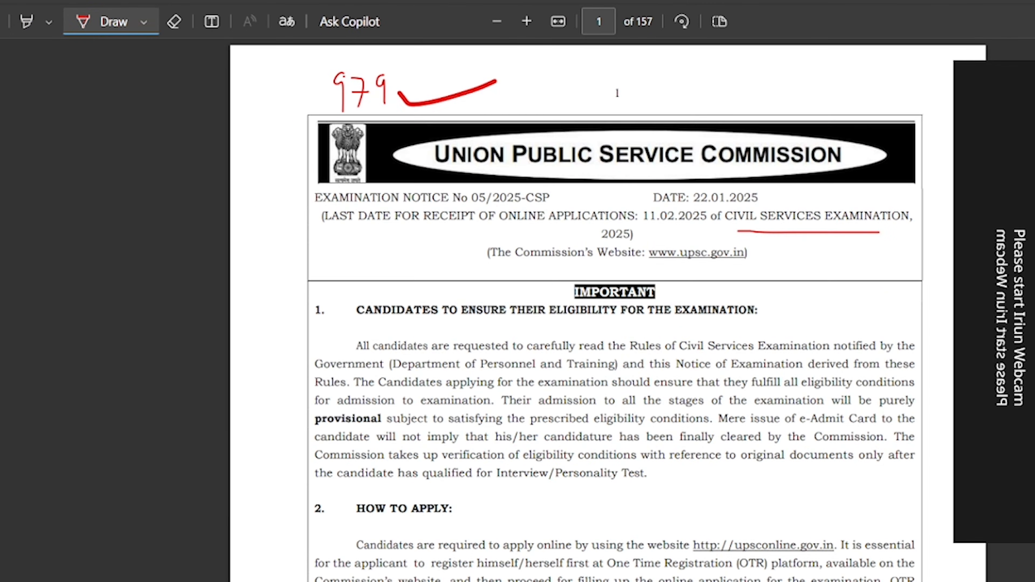
drag(733, 328, 772, 328)
drag(512, 330, 402, 329)
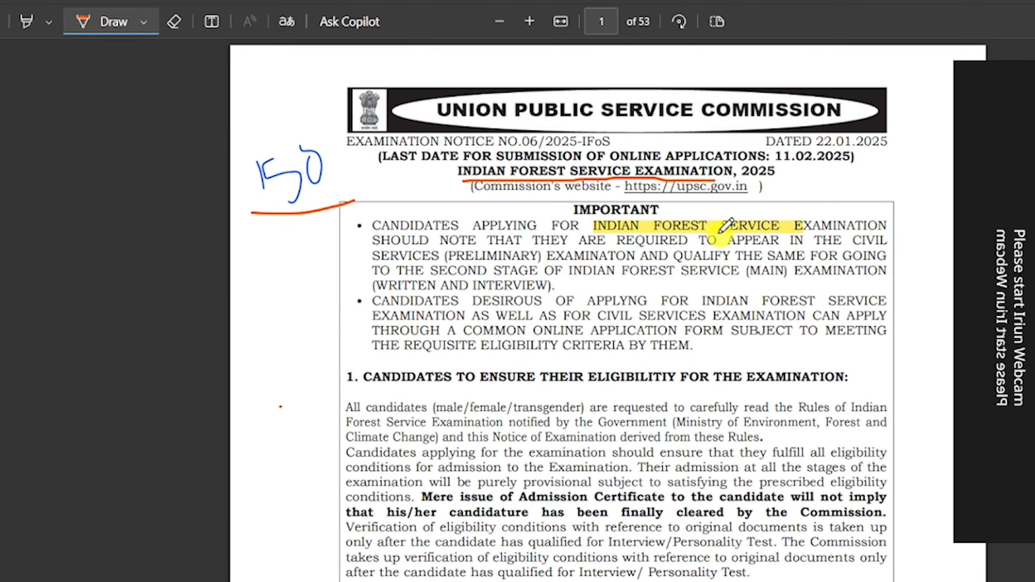
Underline the 11th February last date and mark the Age Limits section in red.
scroll(770, 249, down, 15)
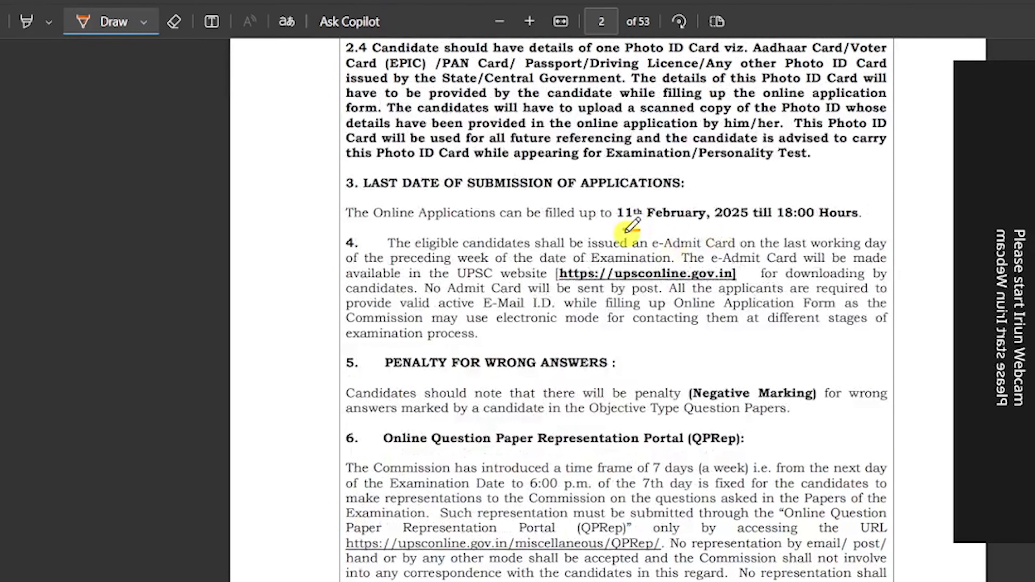
drag(626, 232, 667, 232)
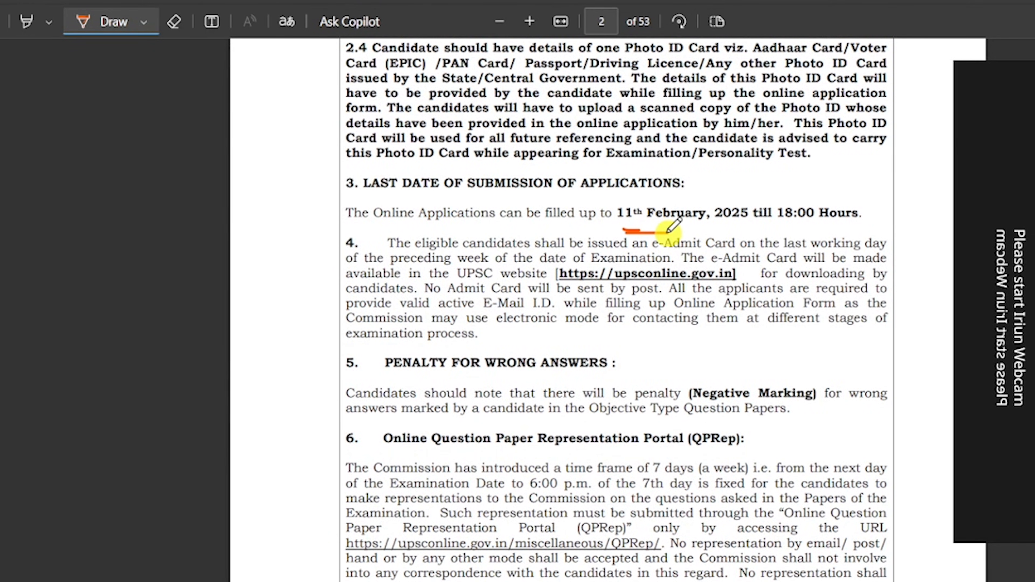
scroll(667, 231, down, 20)
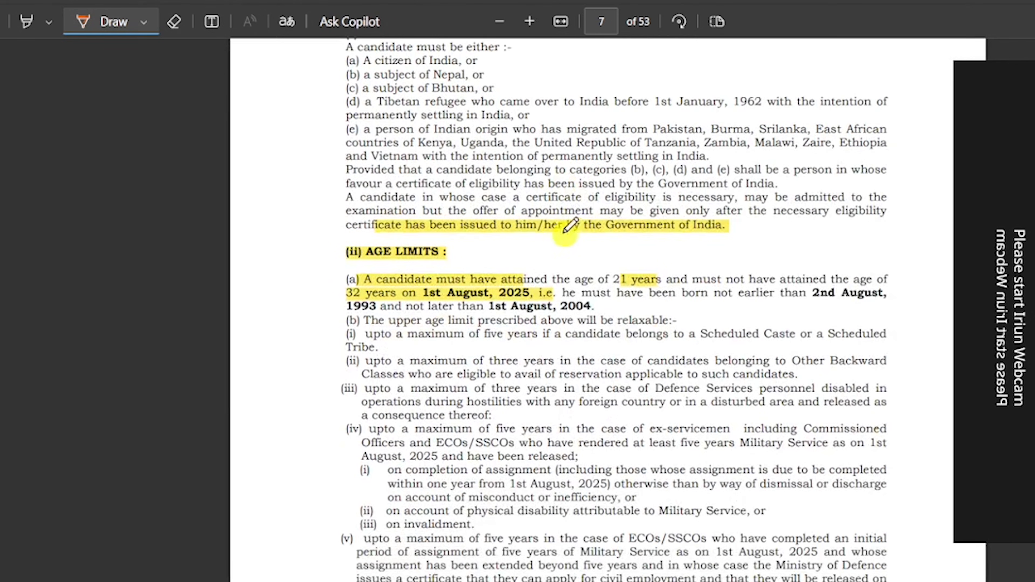
drag(348, 257, 311, 266)
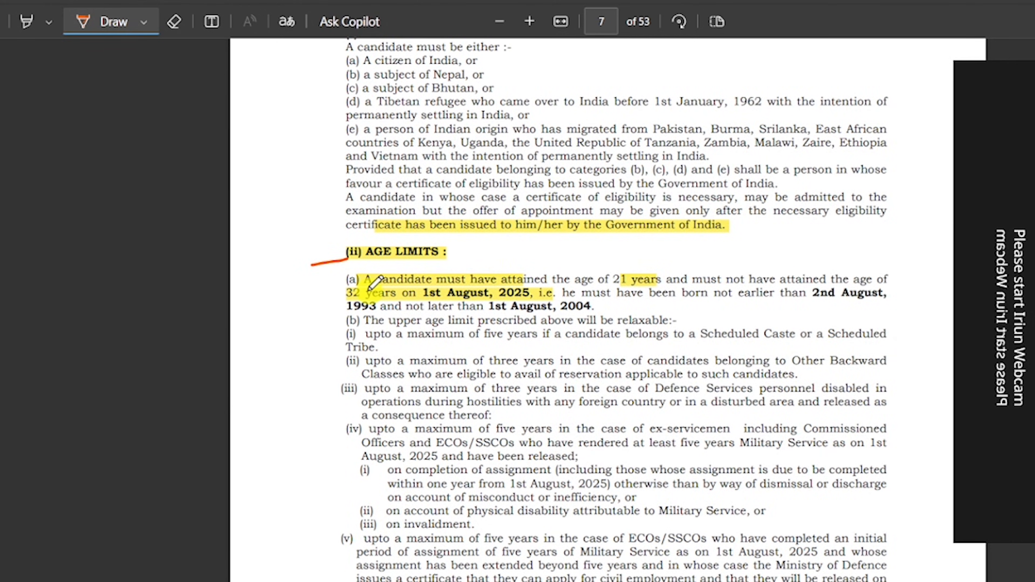
Mark the Educational Qualifications lines, including the Bachelor's degree and Legislature lines, with red ink.
scroll(638, 279, down, 9)
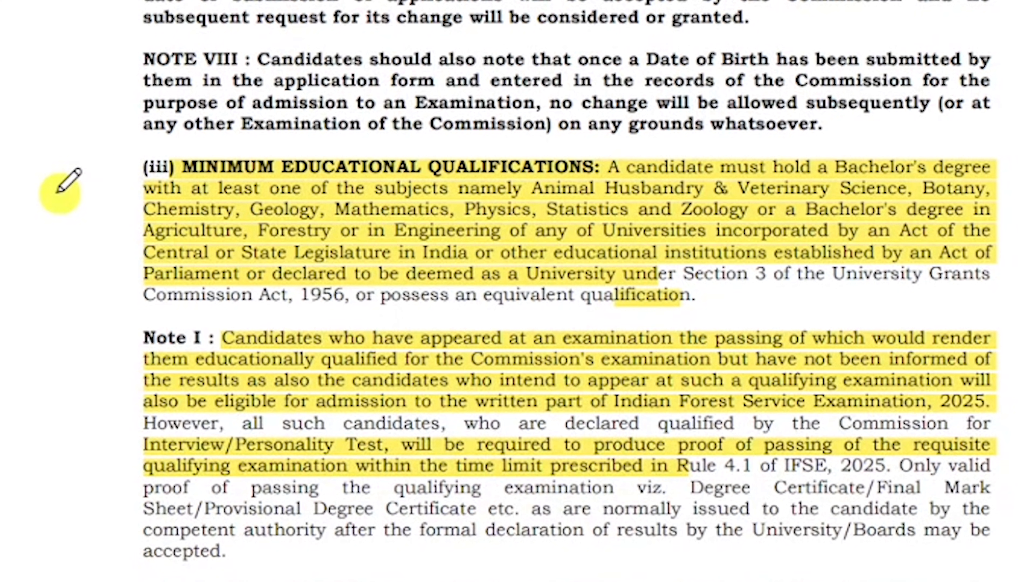
drag(58, 193, 96, 177)
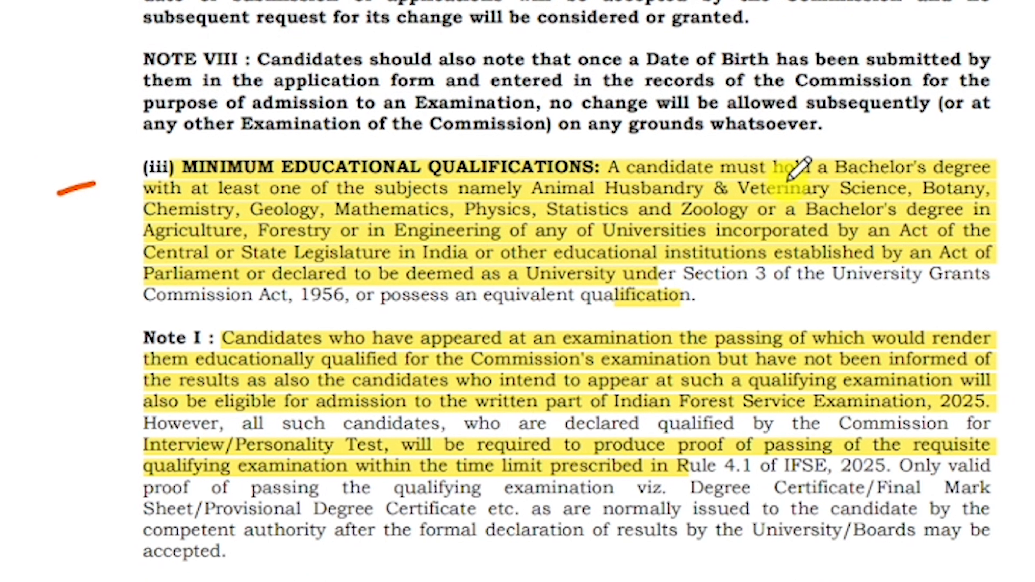
drag(994, 184, 1005, 179)
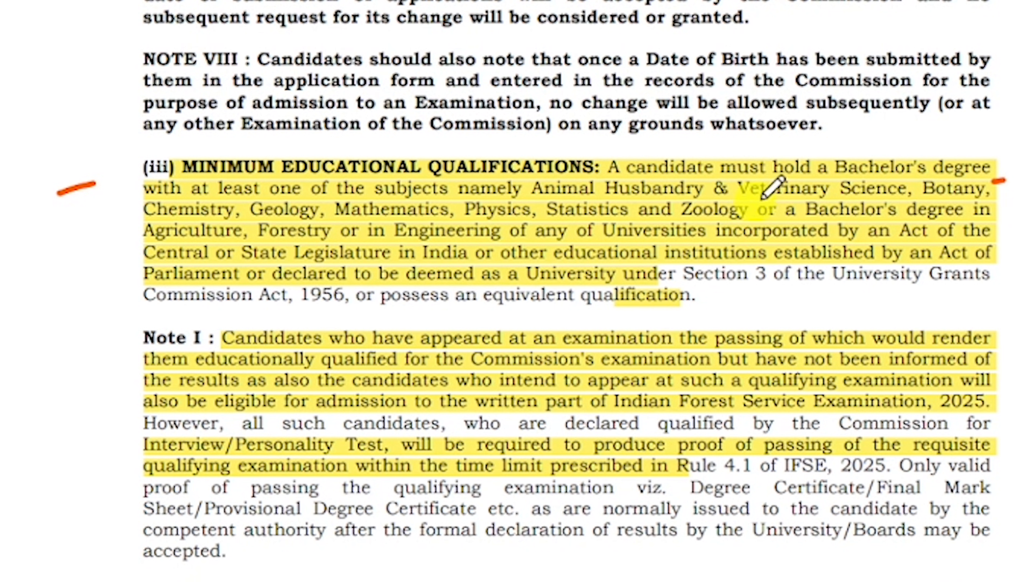
click(887, 198)
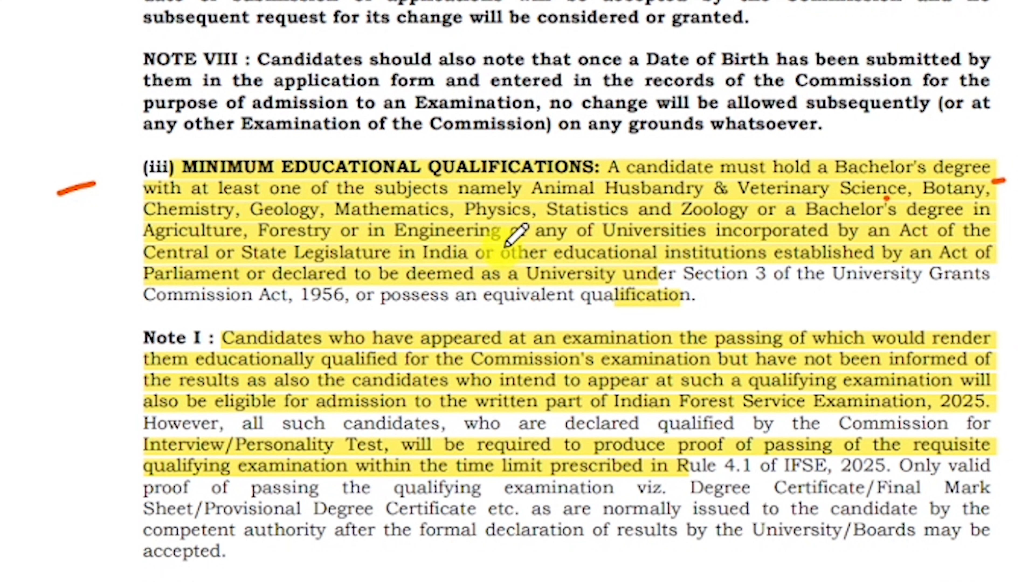
click(761, 251)
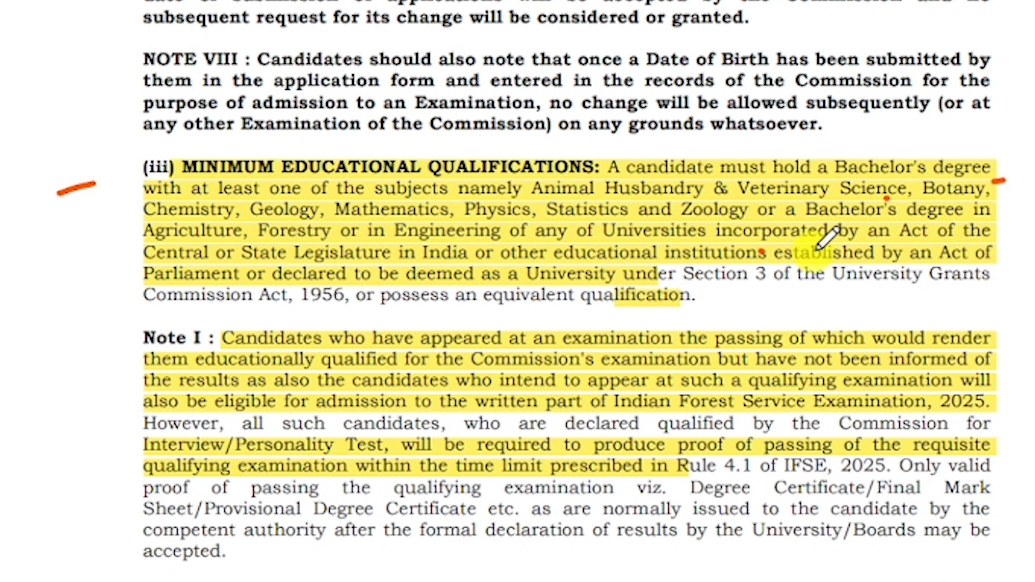
drag(119, 260, 102, 265)
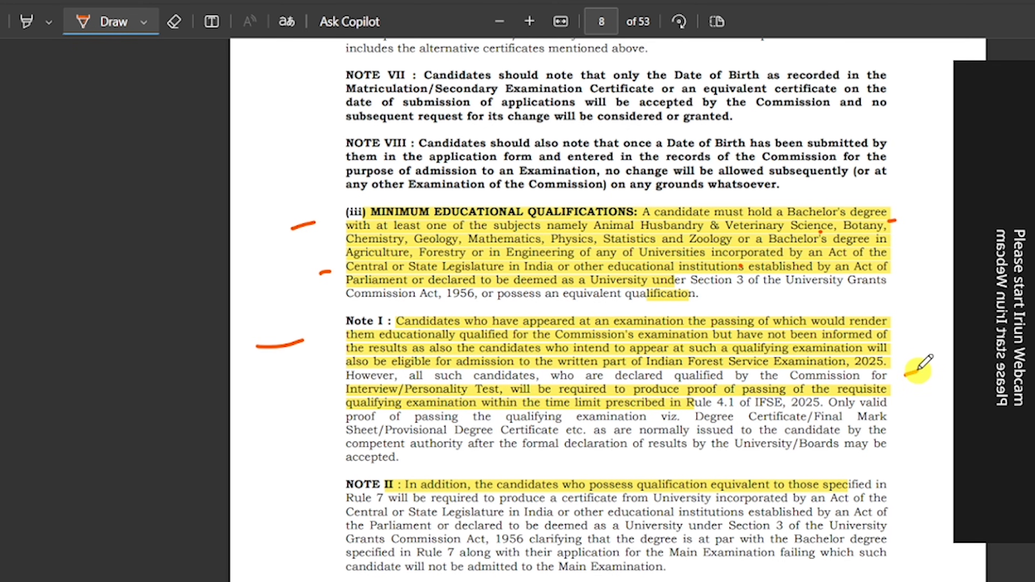
scroll(887, 330, down, 10)
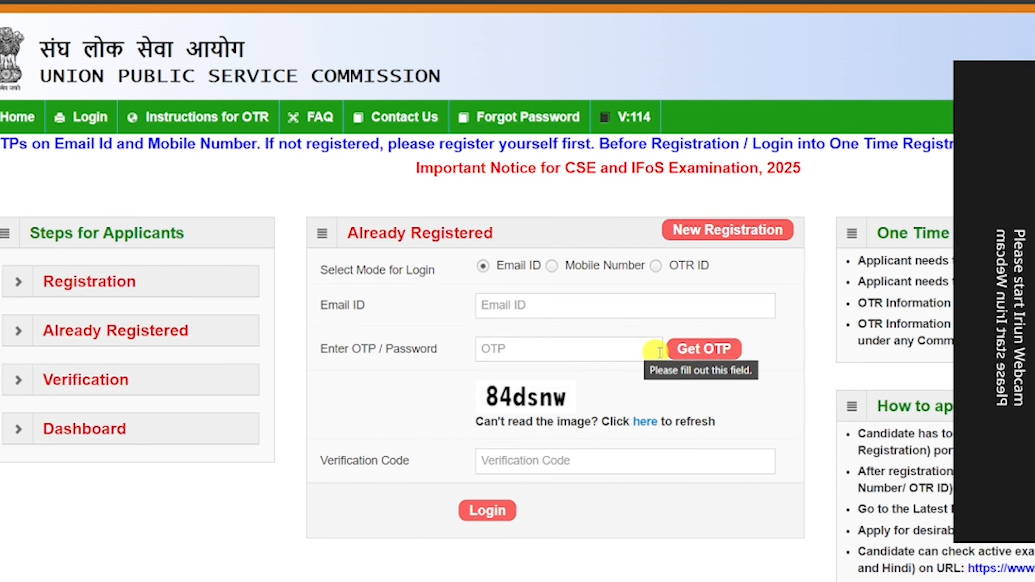
Request a login one-time password and open the new registration form.
click(685, 353)
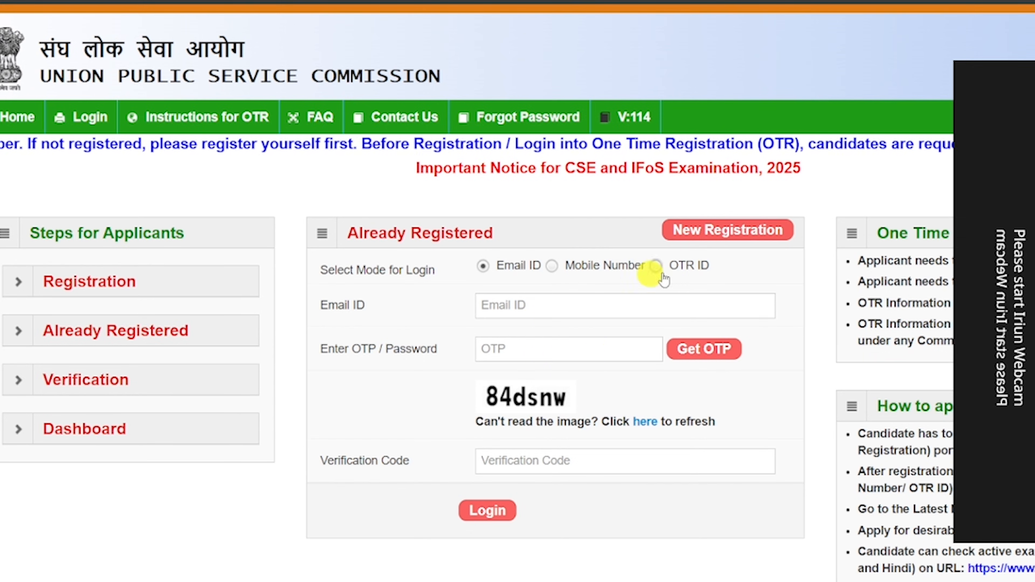
click(723, 233)
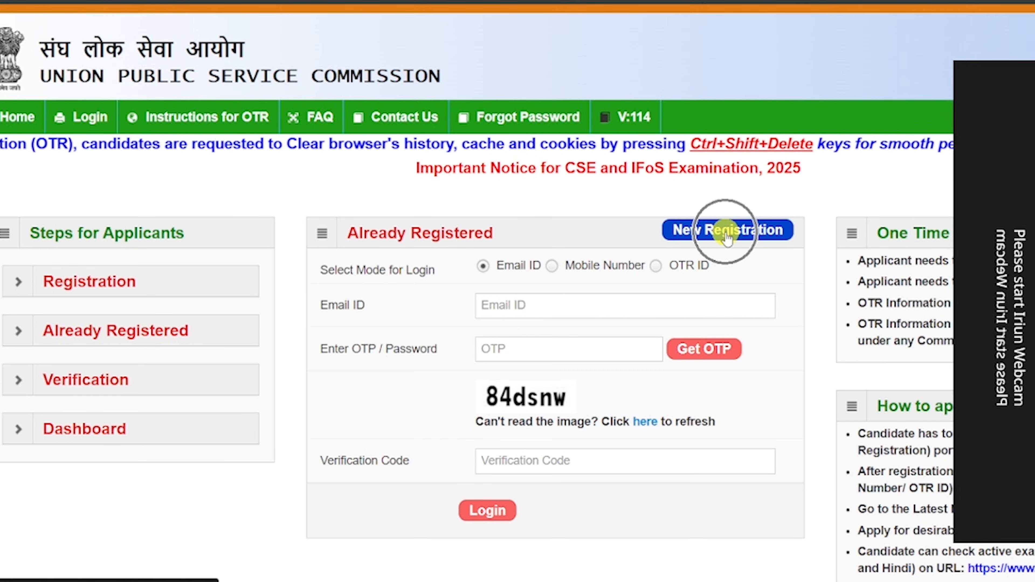
scroll(628, 260, down, 5)
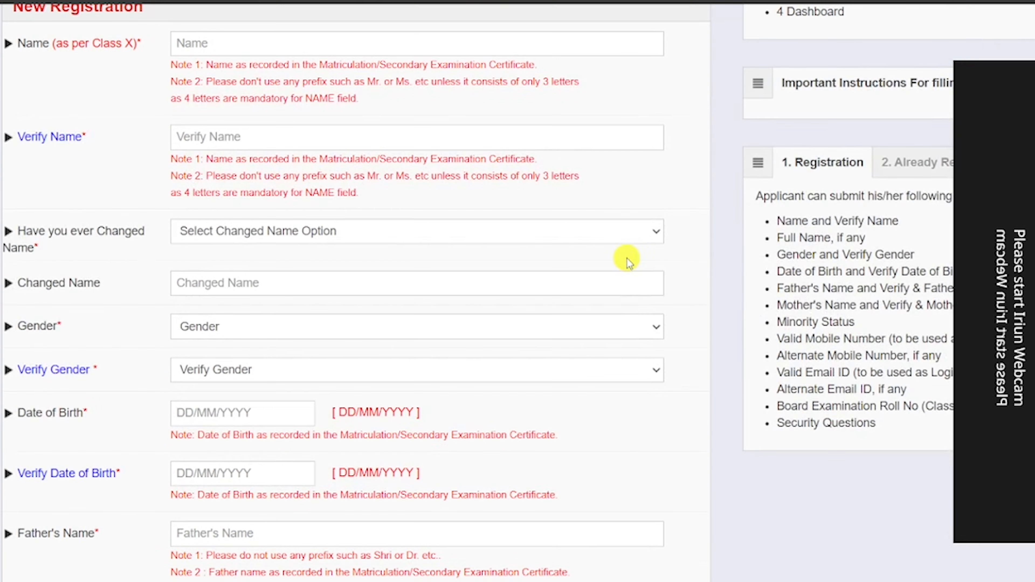
scroll(628, 260, up, 3)
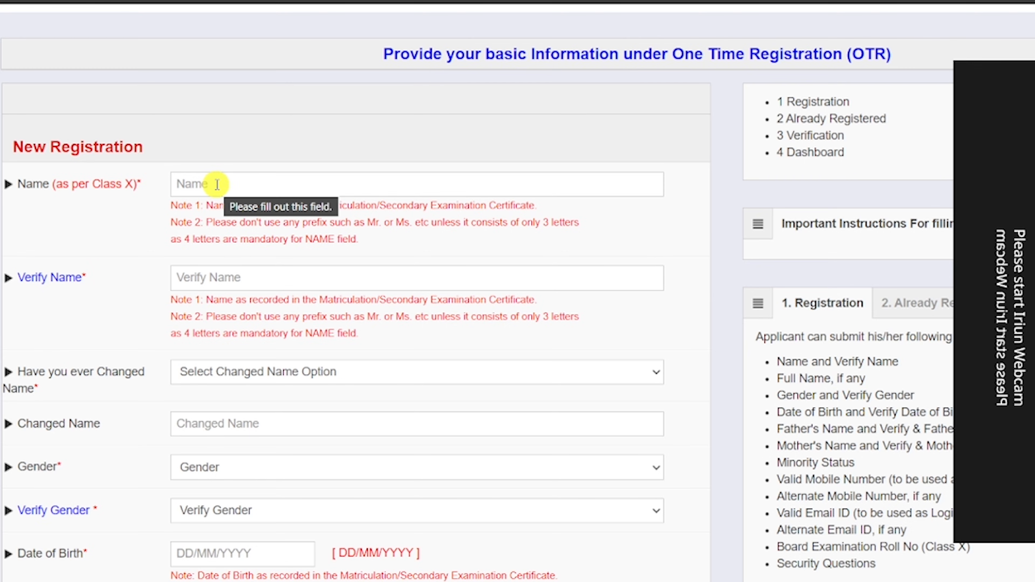
scroll(138, 225, down, 3)
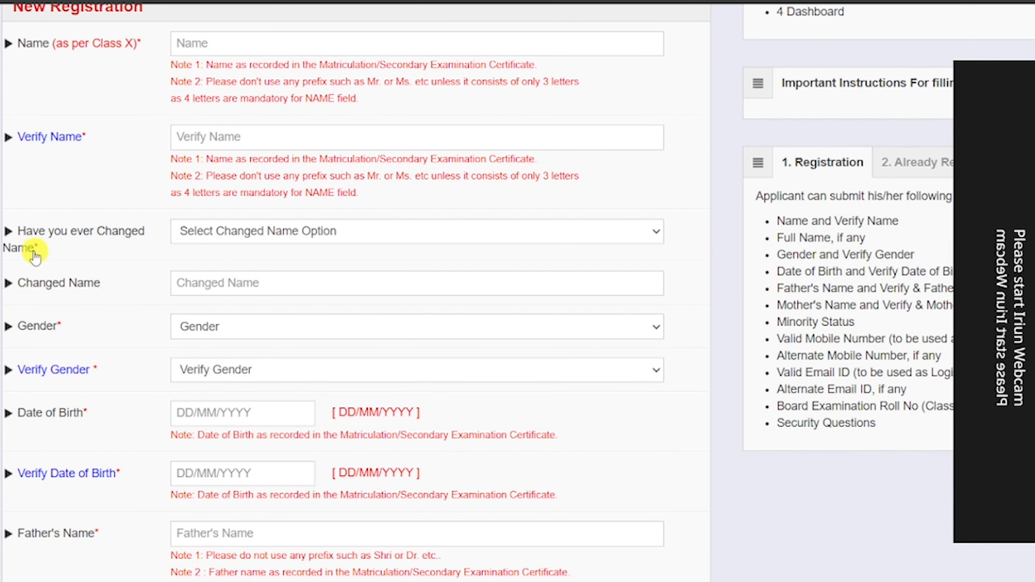
Answer No to name change and set and verify gender as Female.
click(247, 234)
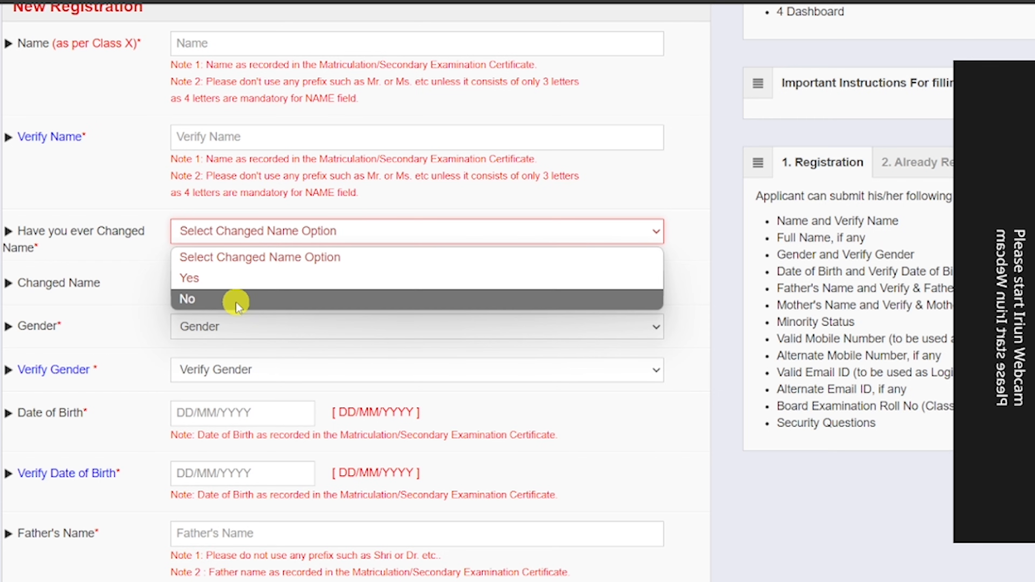
click(236, 303)
scroll(239, 244, down, 3)
click(224, 143)
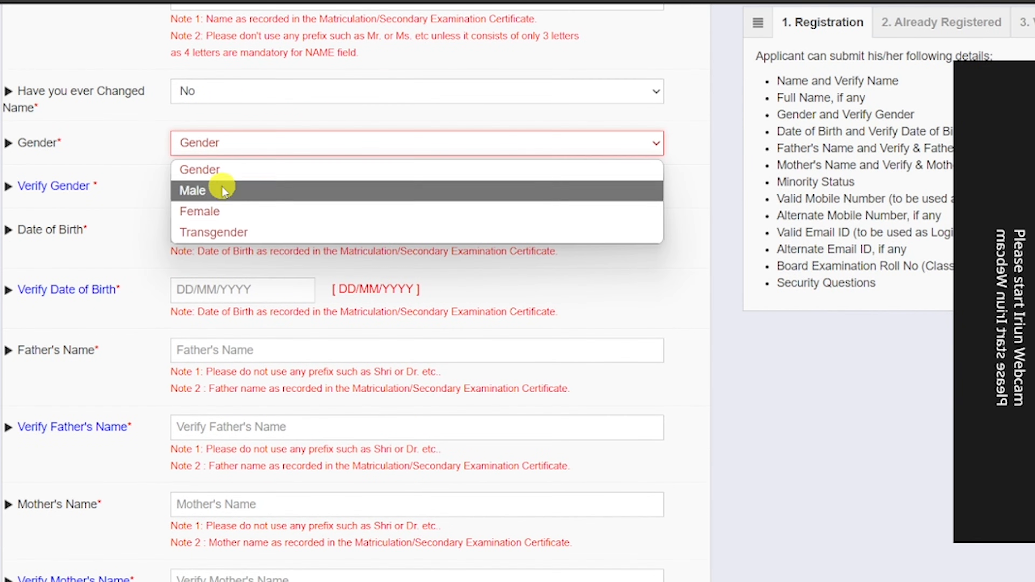
click(219, 211)
click(243, 188)
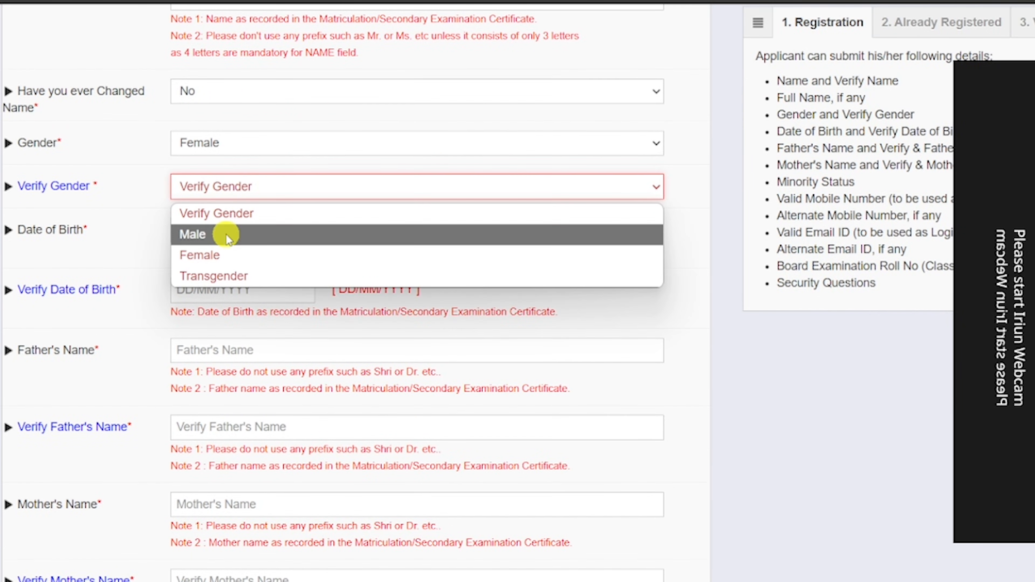
click(216, 255)
Set the minority status to No.
scroll(534, 199, down, 3)
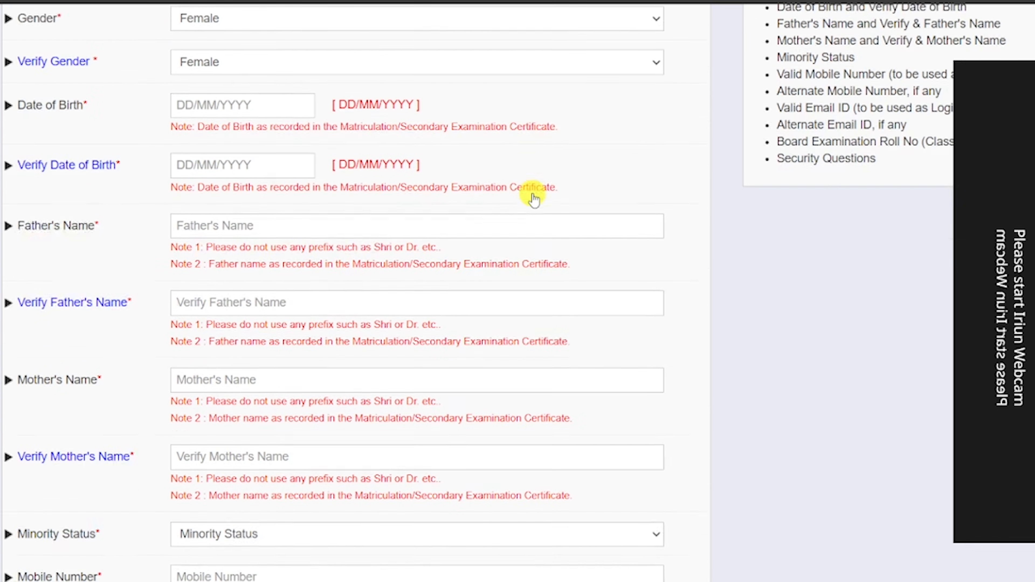
scroll(445, 159, down, 3)
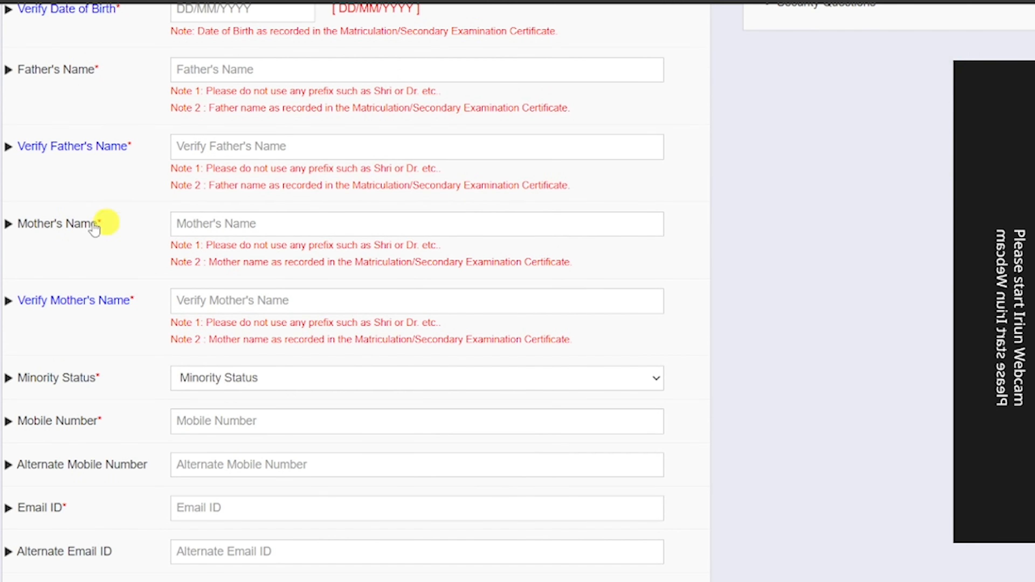
scroll(266, 216, down, 3)
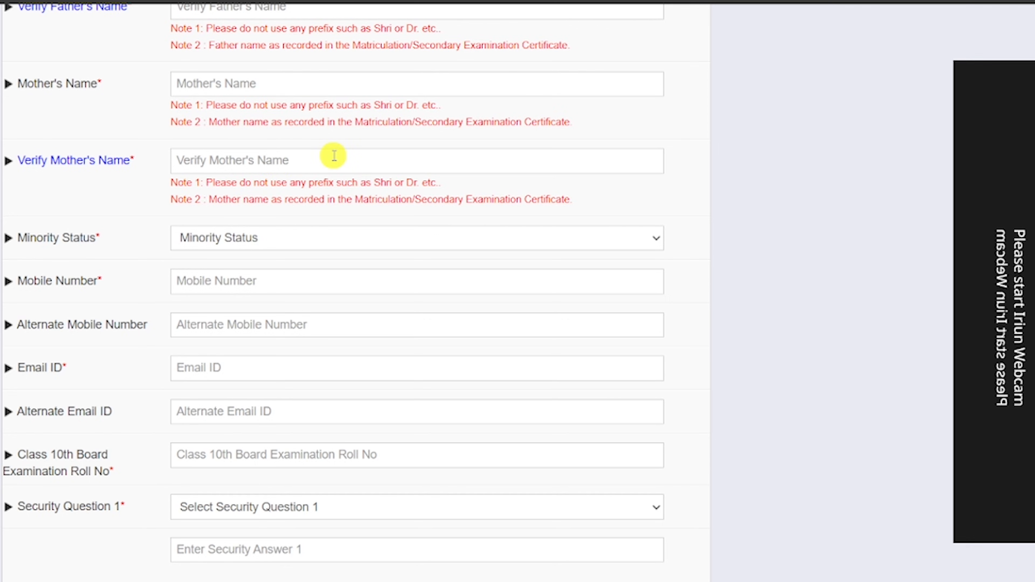
scroll(334, 155, down, 3)
click(272, 98)
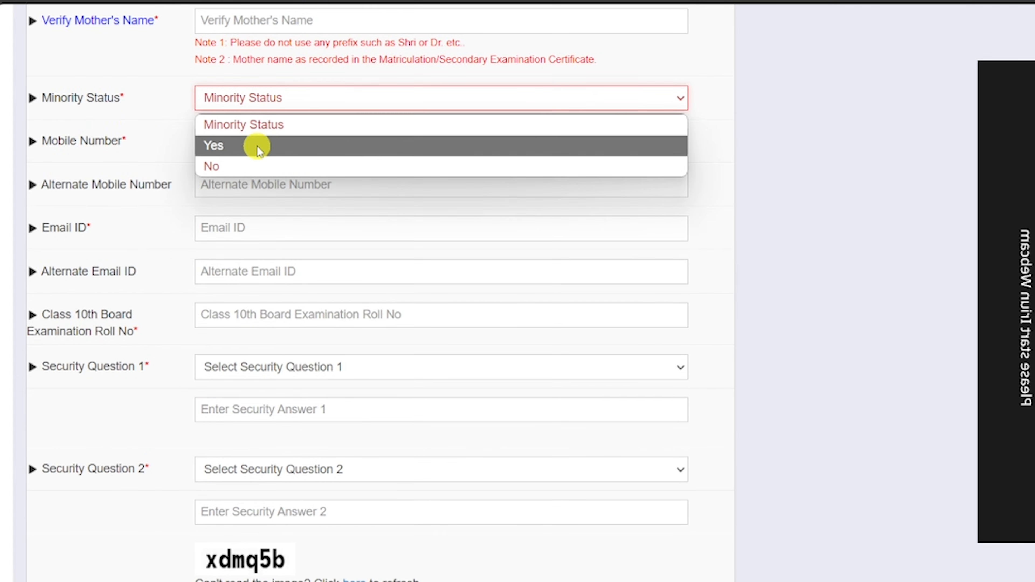
click(255, 166)
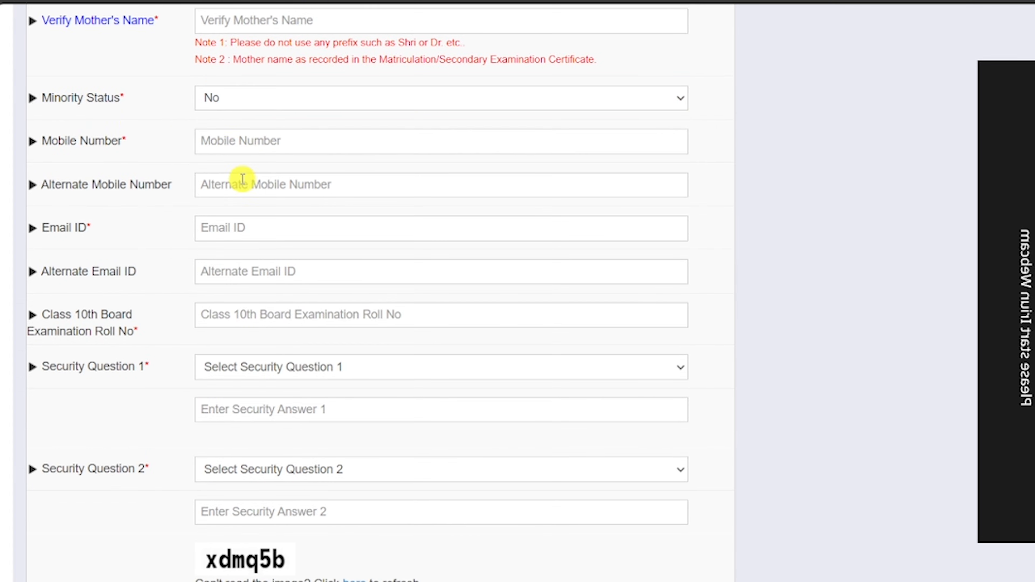
Choose 'What is your favorite subject ?' and 'What is your childhood name ?' as security questions 1 and 2.
scroll(343, 153, down, 3)
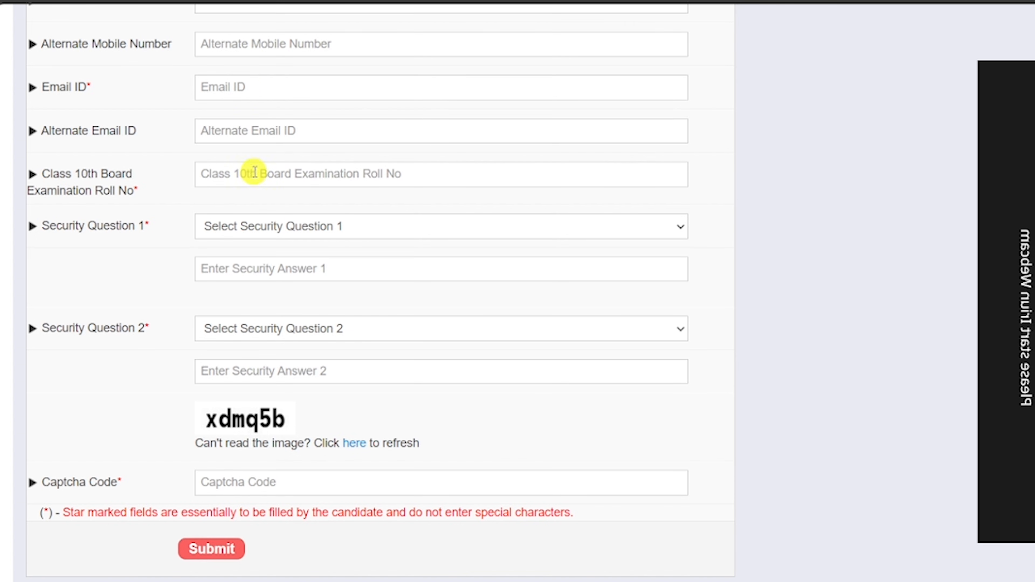
click(284, 235)
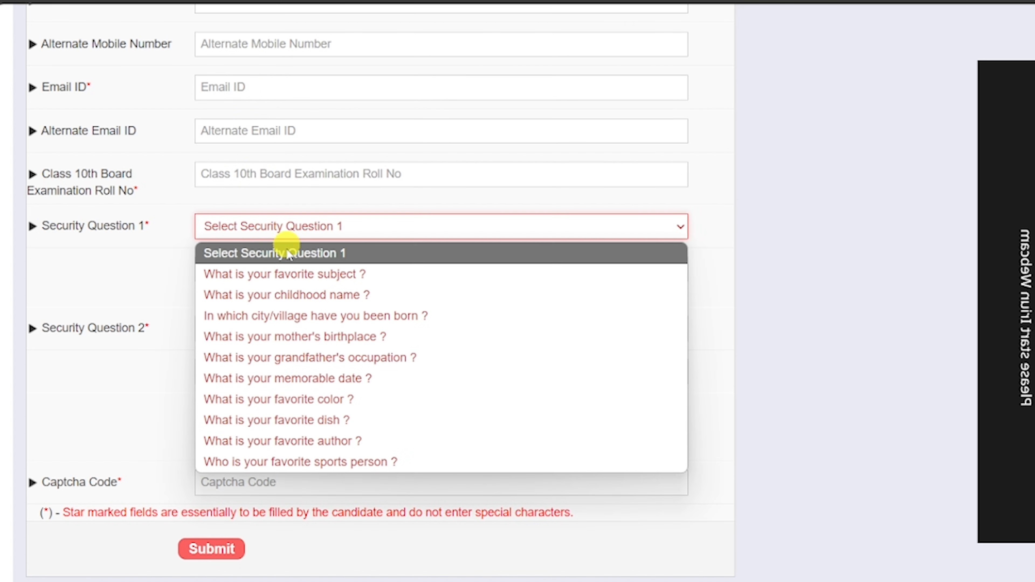
click(287, 273)
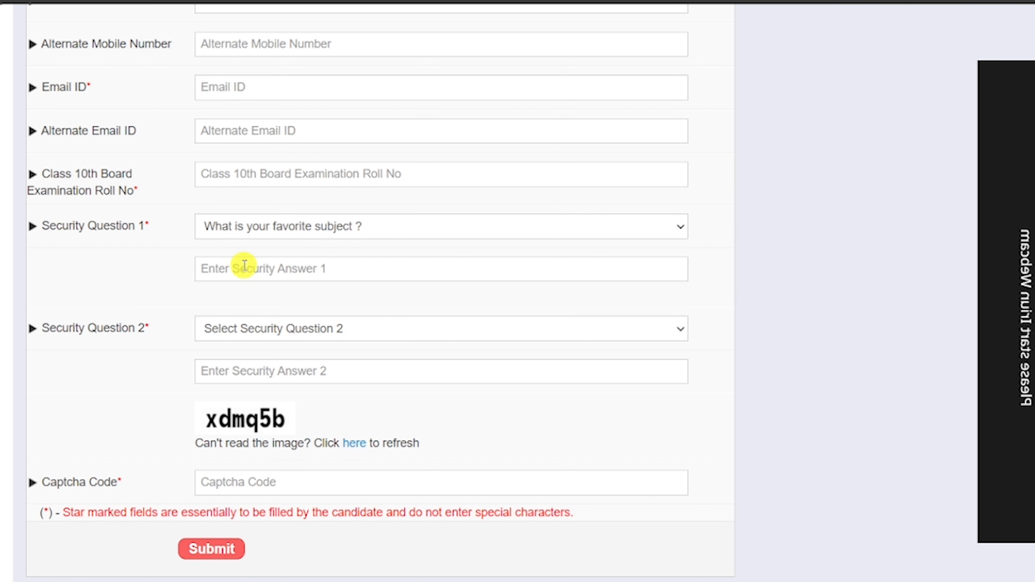
click(278, 328)
click(265, 393)
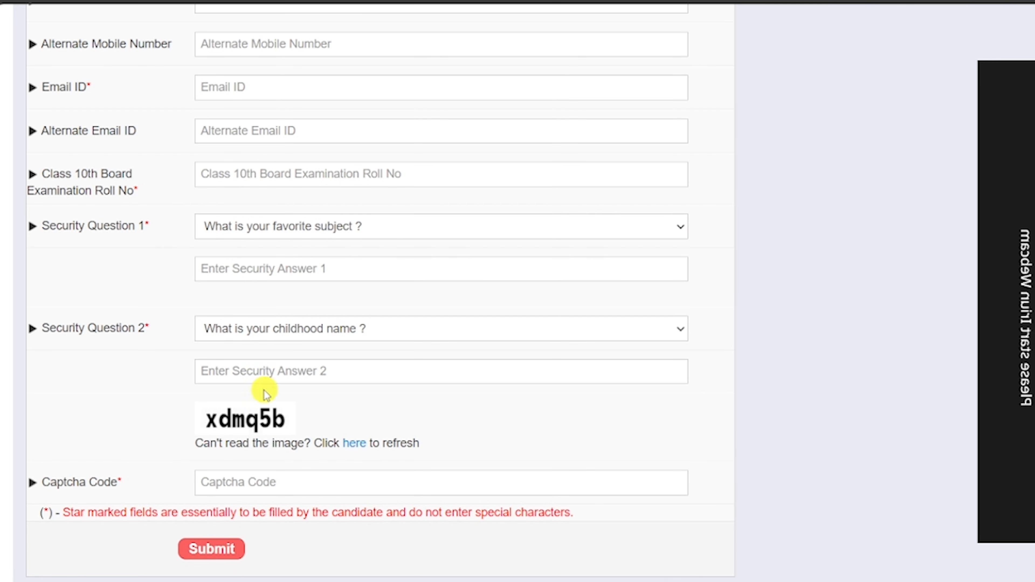
scroll(352, 308, down, 2)
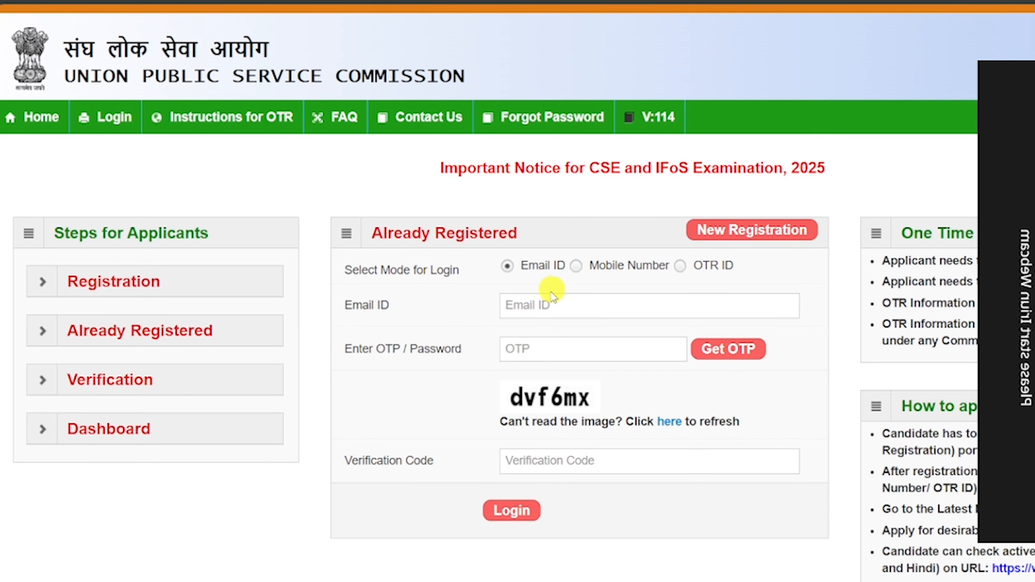
Log in from the Already Registered panel and open Personal Information under ADD INFORMATION TO OTR PROFILE.
click(539, 350)
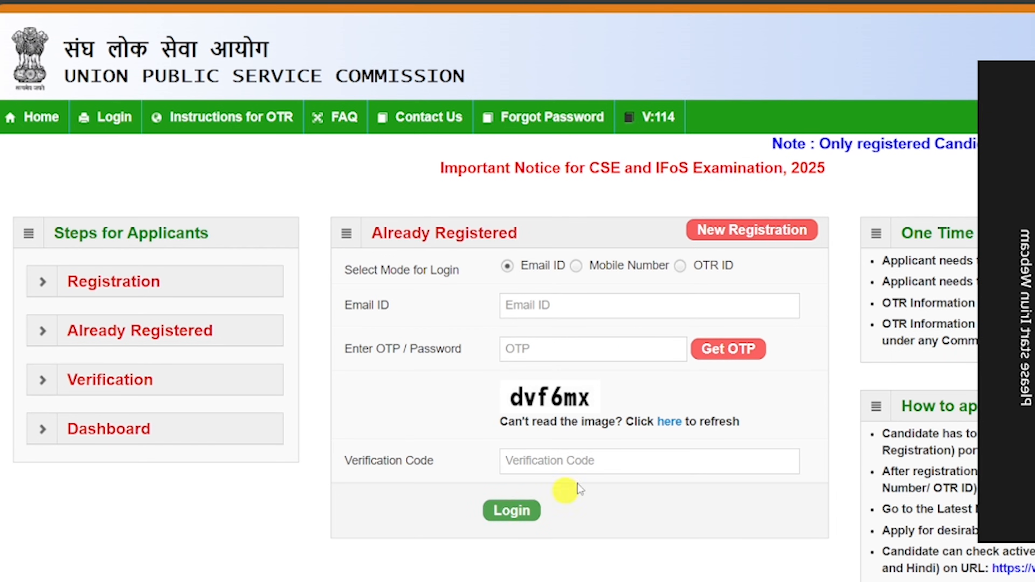
click(583, 269)
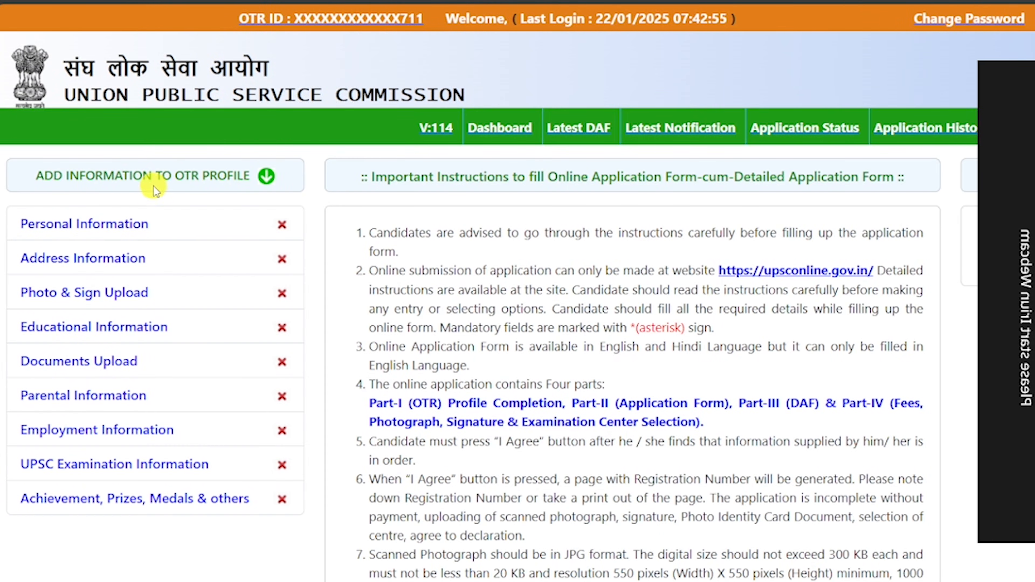
click(237, 178)
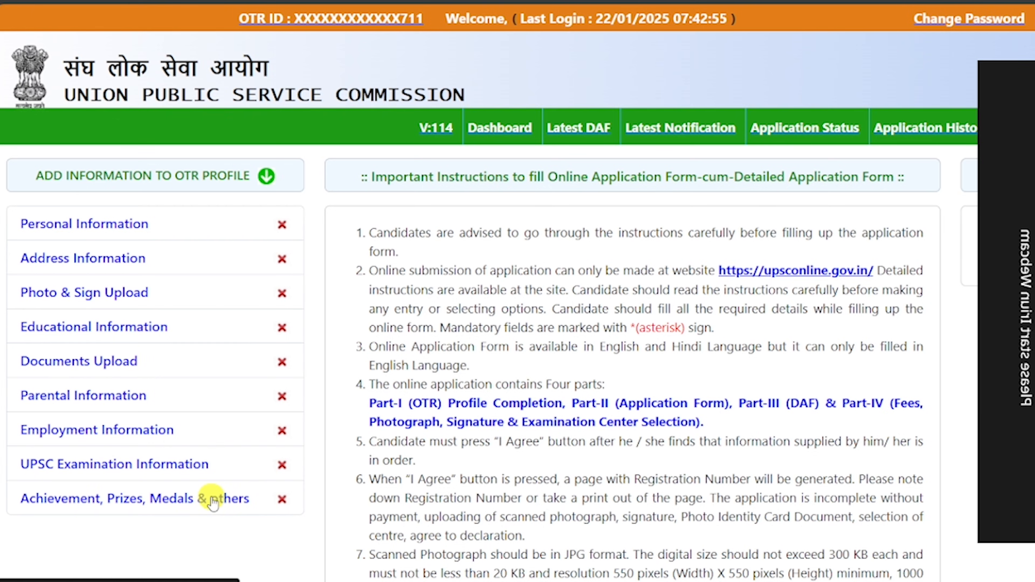
click(98, 225)
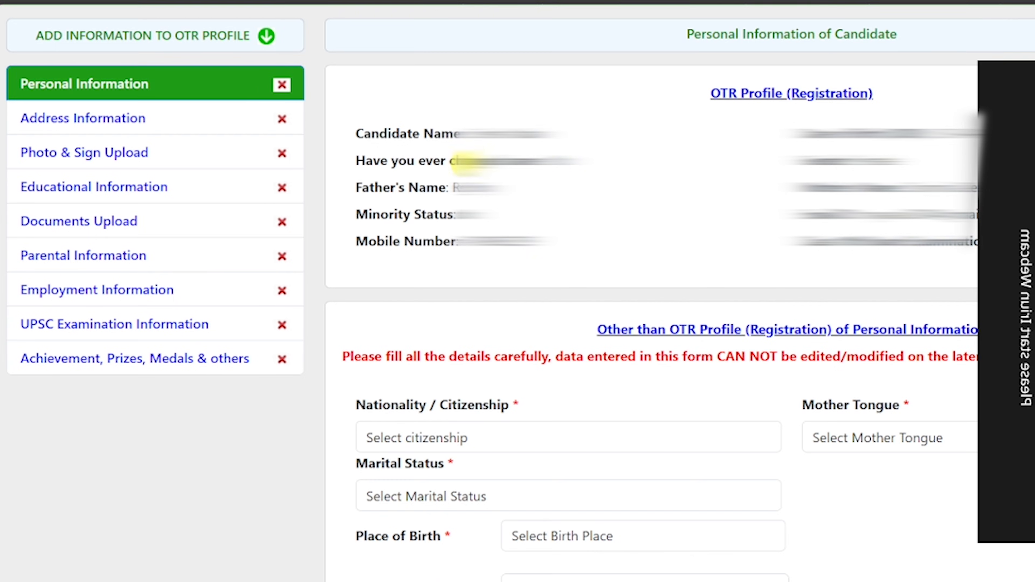
Set nationality to Citizen of India, mother tongue HINDI and marital status Unmarried.
scroll(624, 59, down, 5)
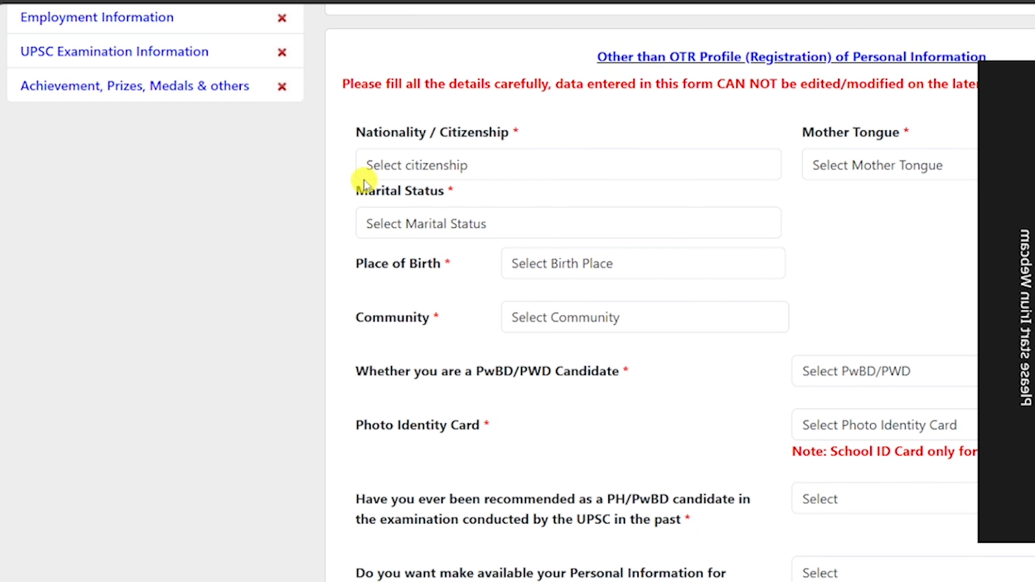
click(440, 163)
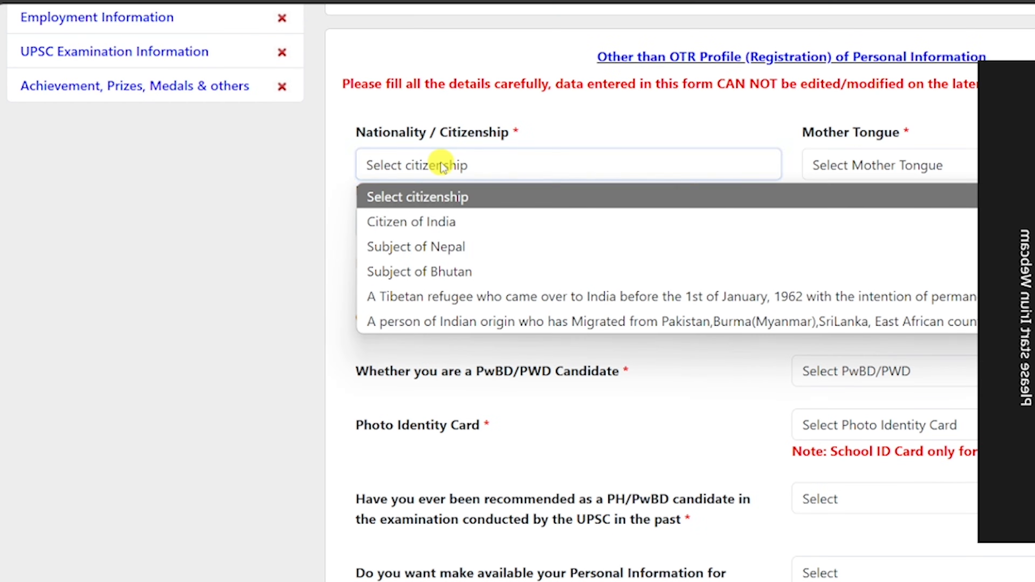
click(451, 221)
click(845, 167)
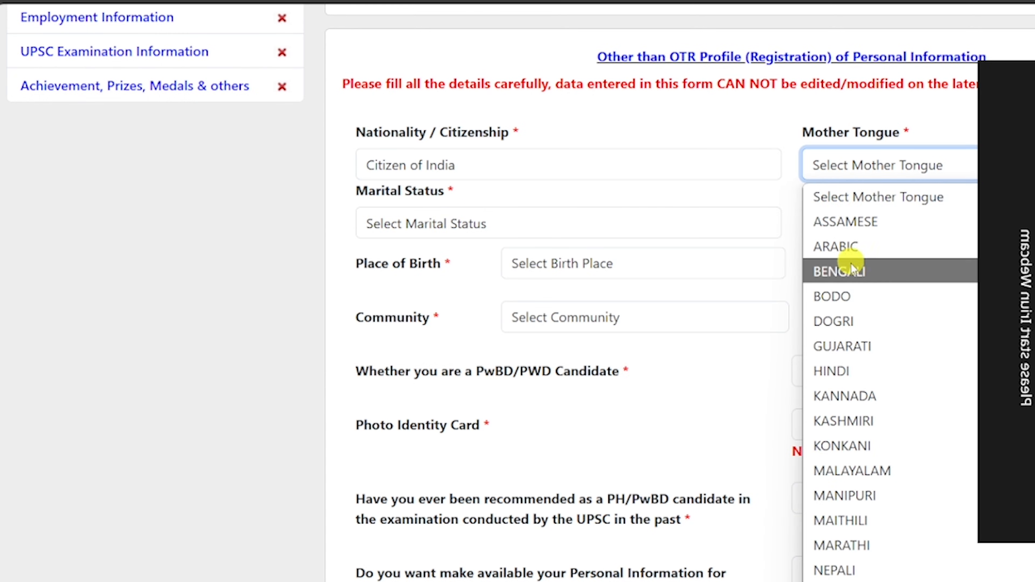
click(860, 371)
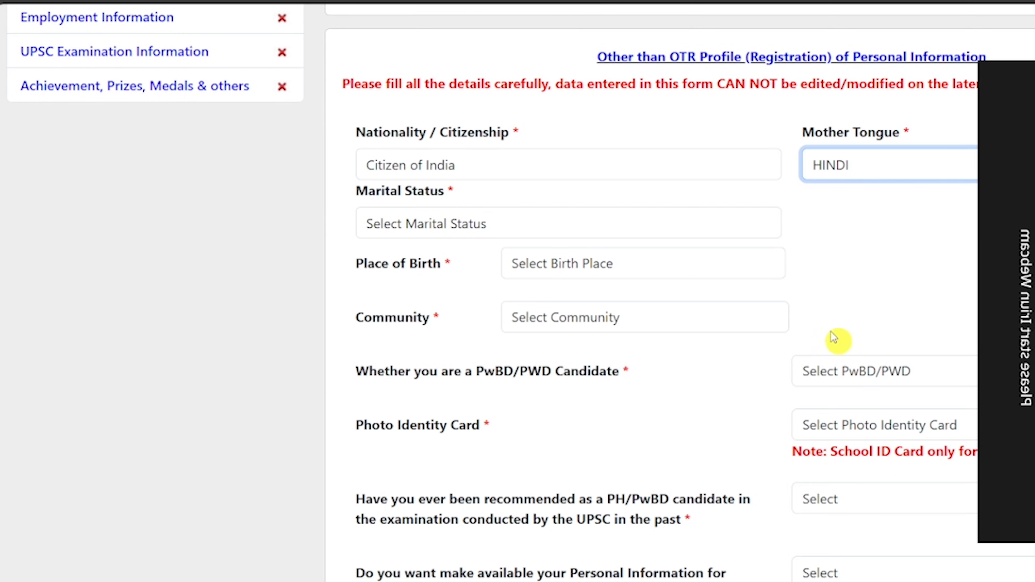
click(420, 235)
click(413, 284)
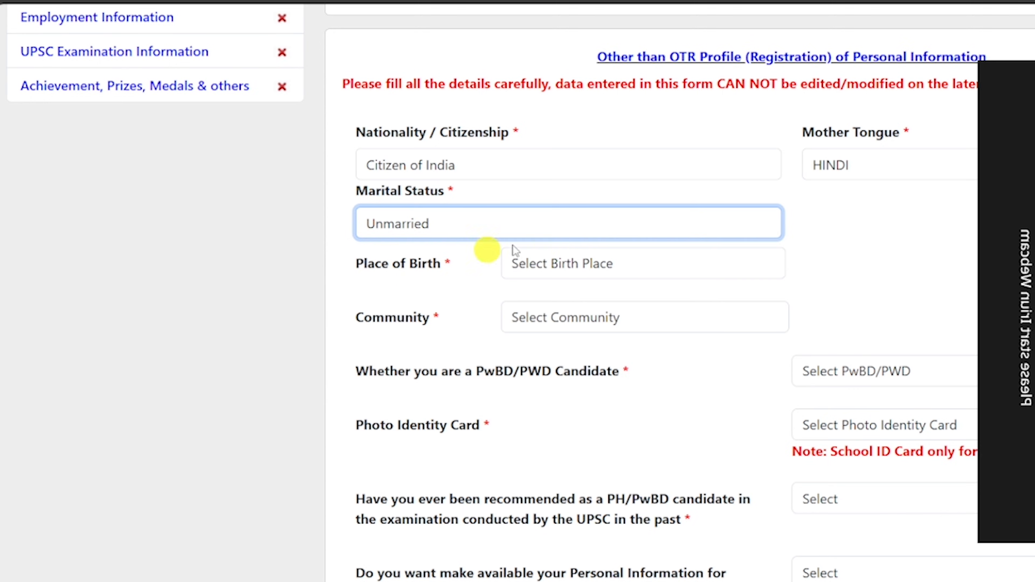
Set place of birth to India with district Patna.
scroll(595, 261, down, 3)
click(562, 126)
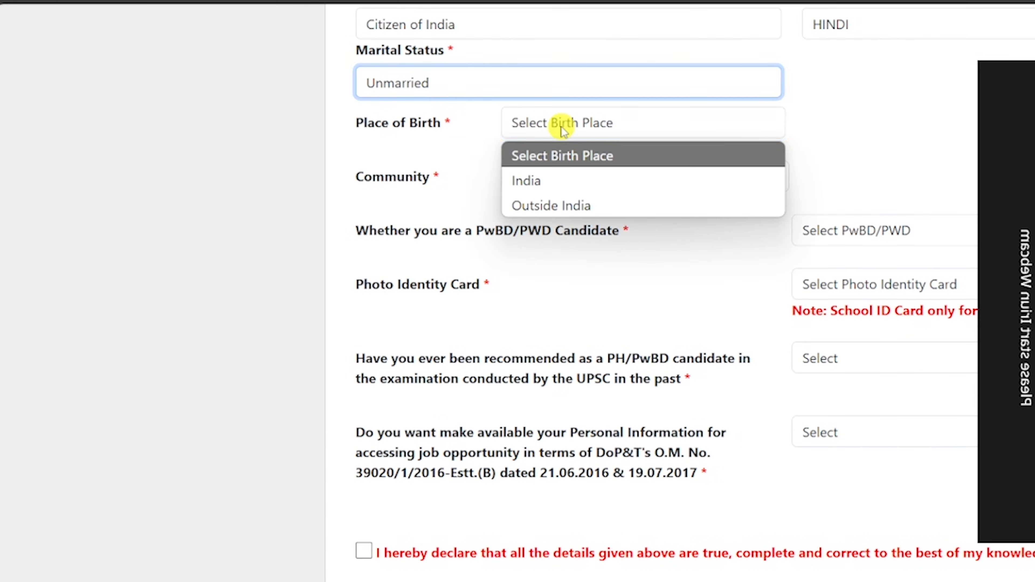
click(555, 180)
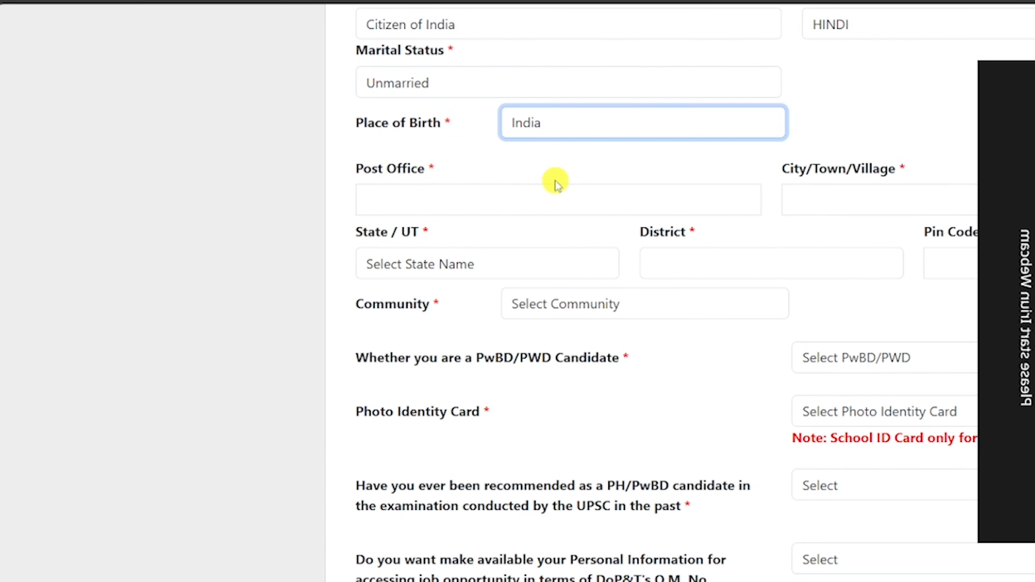
click(422, 203)
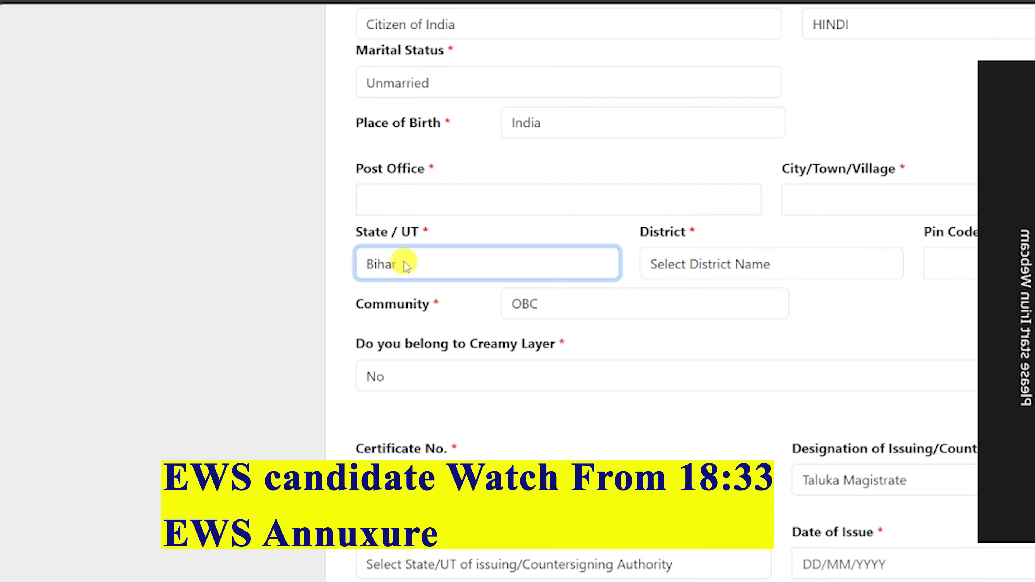
click(750, 264)
scroll(743, 141, down, 7)
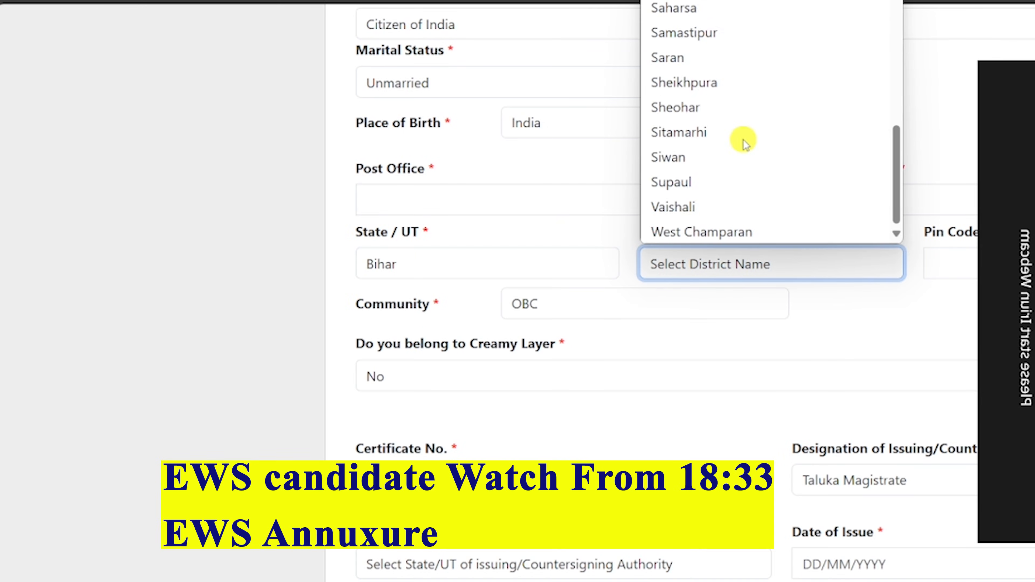
click(743, 139)
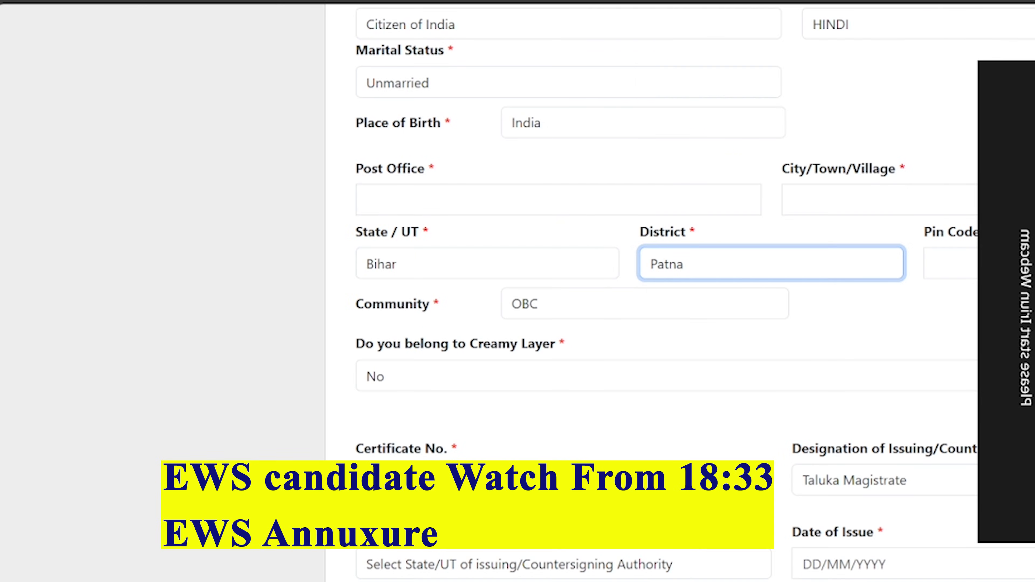
Set community to OBC and answer No to creamy layer.
click(553, 318)
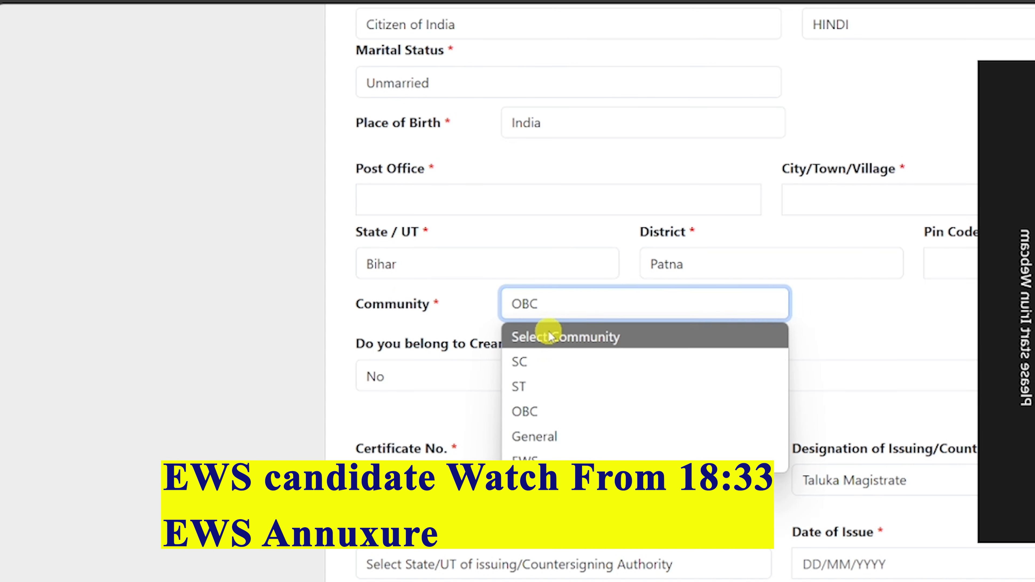
click(555, 412)
scroll(713, 290, down, 3)
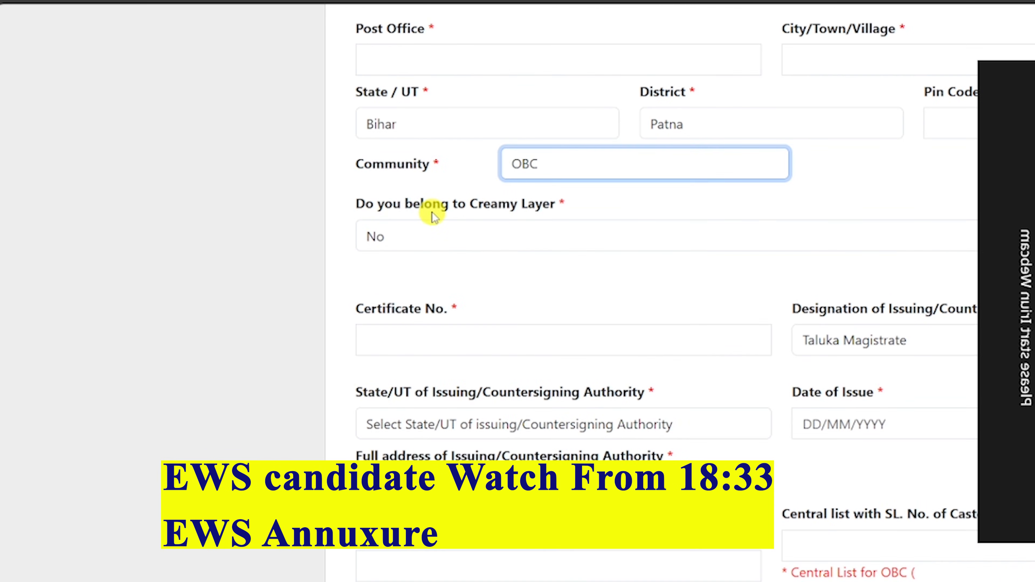
click(487, 242)
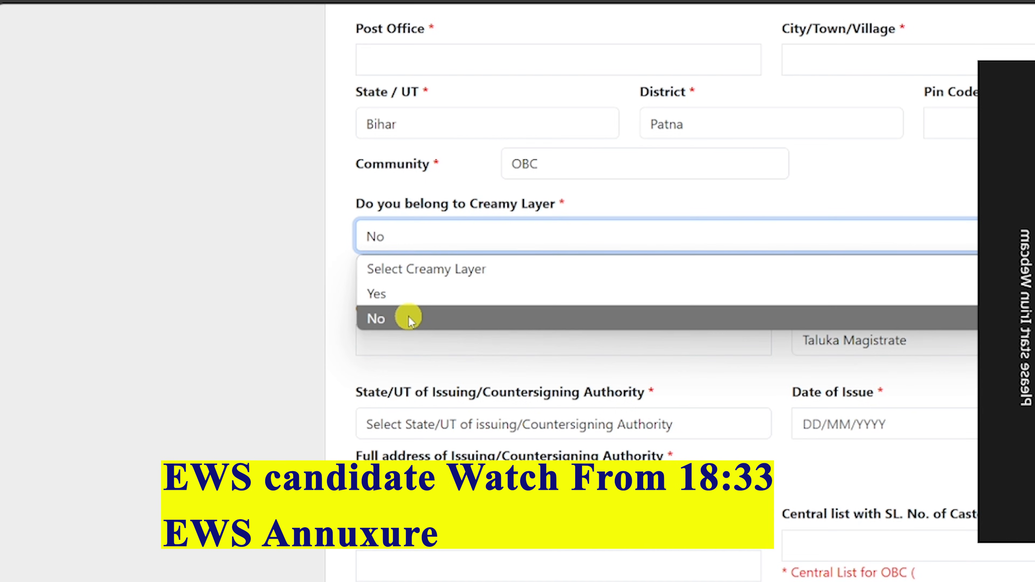
click(407, 316)
Set the certificate issuing authority to Taluka Magistrate with state Bihar.
scroll(534, 224, down, 6)
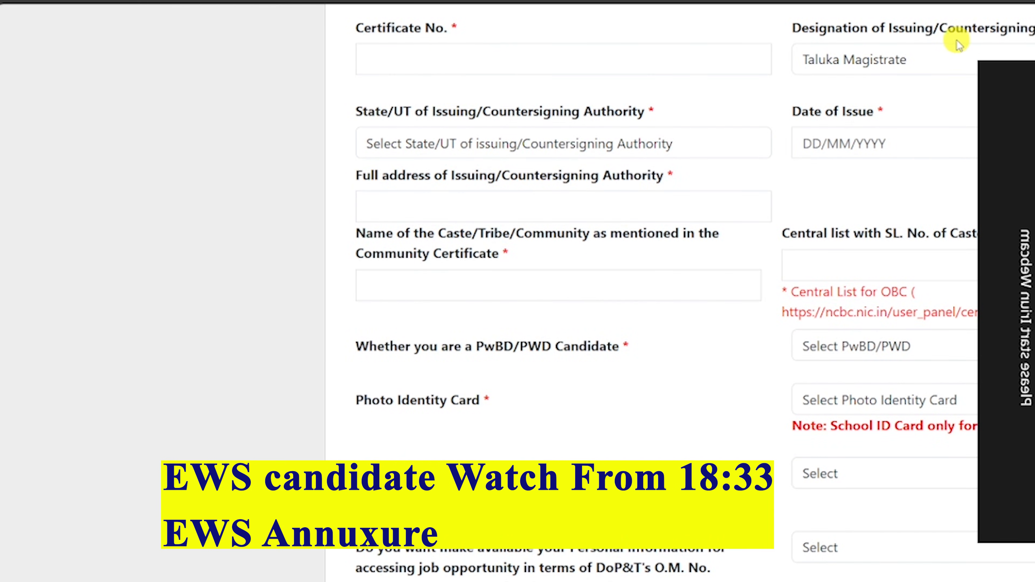
click(978, 56)
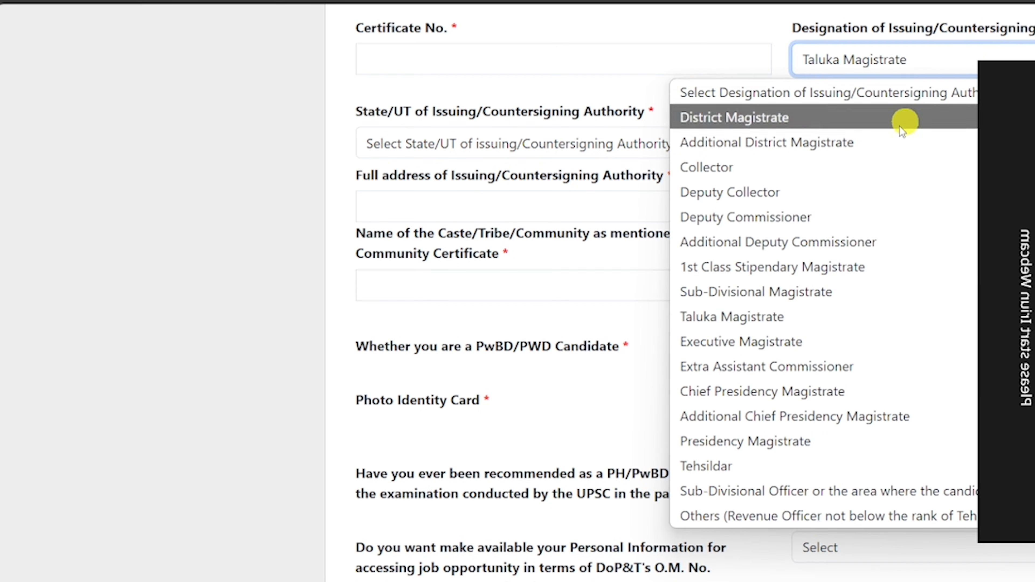
click(834, 316)
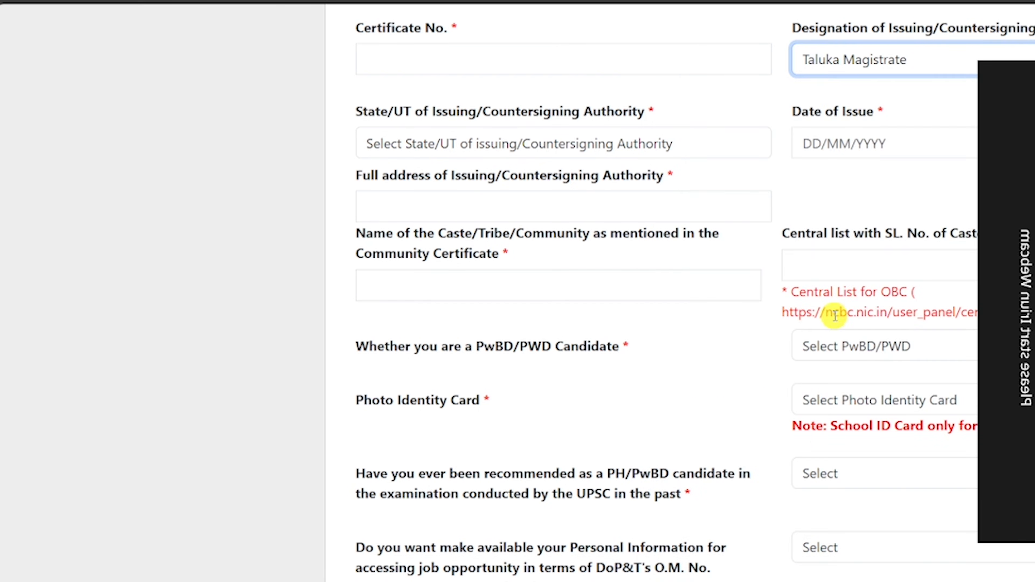
click(493, 147)
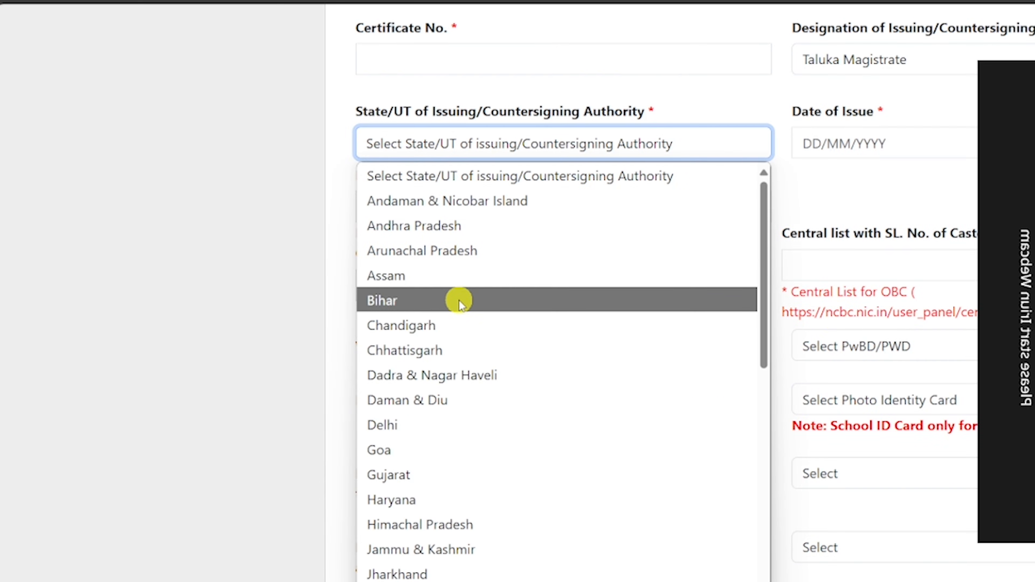
click(460, 301)
click(861, 142)
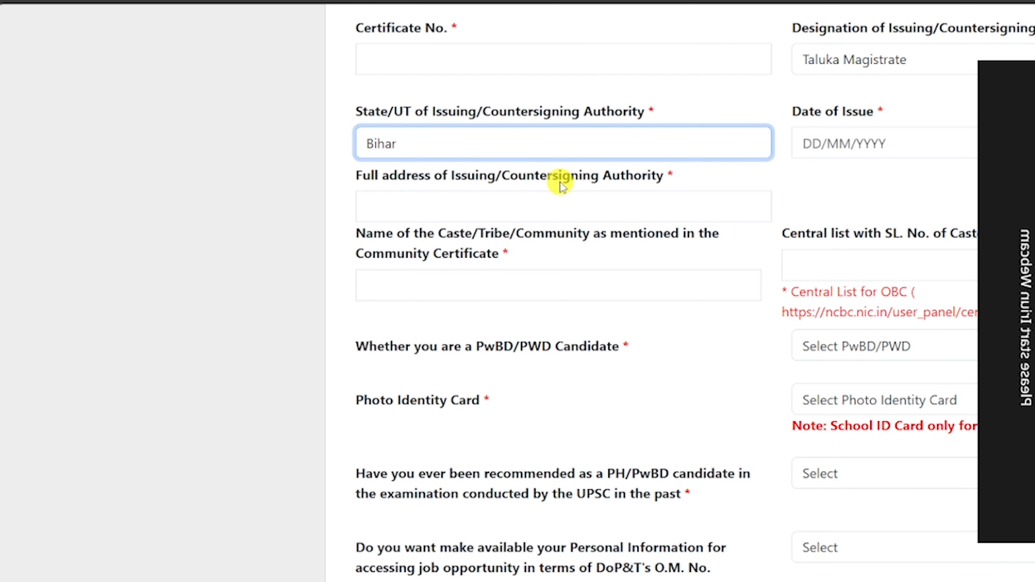
scroll(560, 186, up, 3)
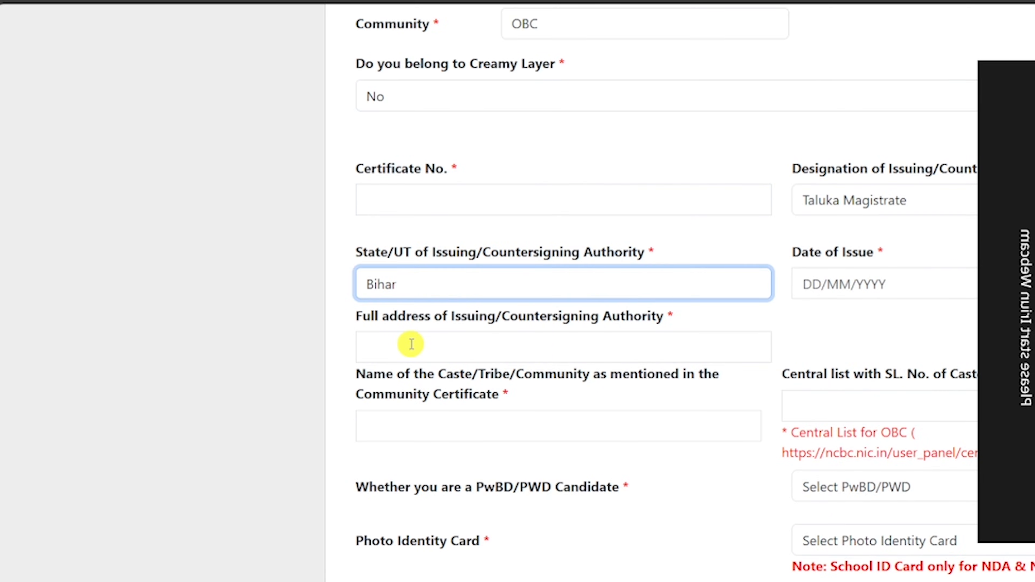
scroll(427, 268, down, 3)
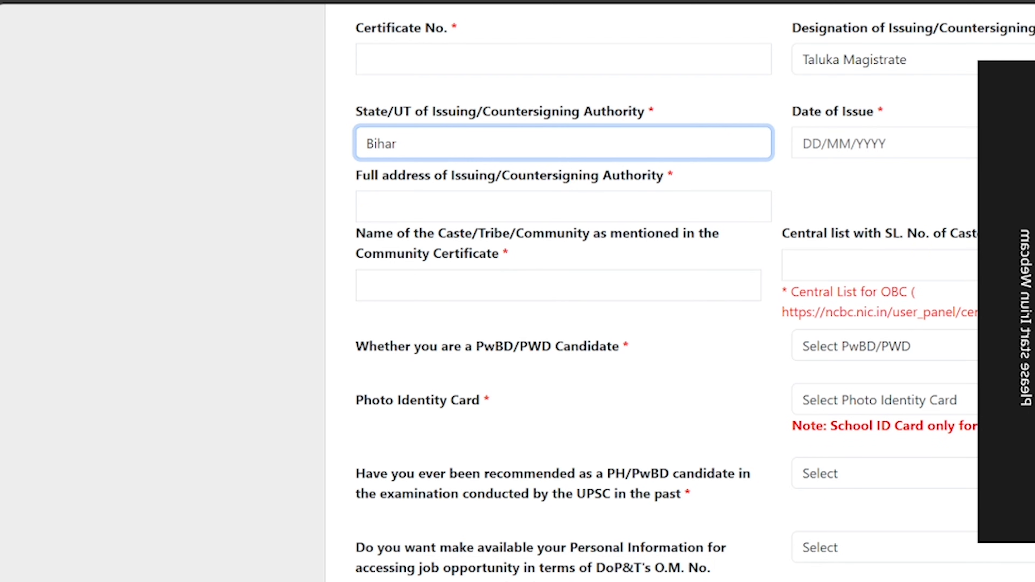
Note the OBC central list details and answer No to being a PwBD candidate.
click(846, 272)
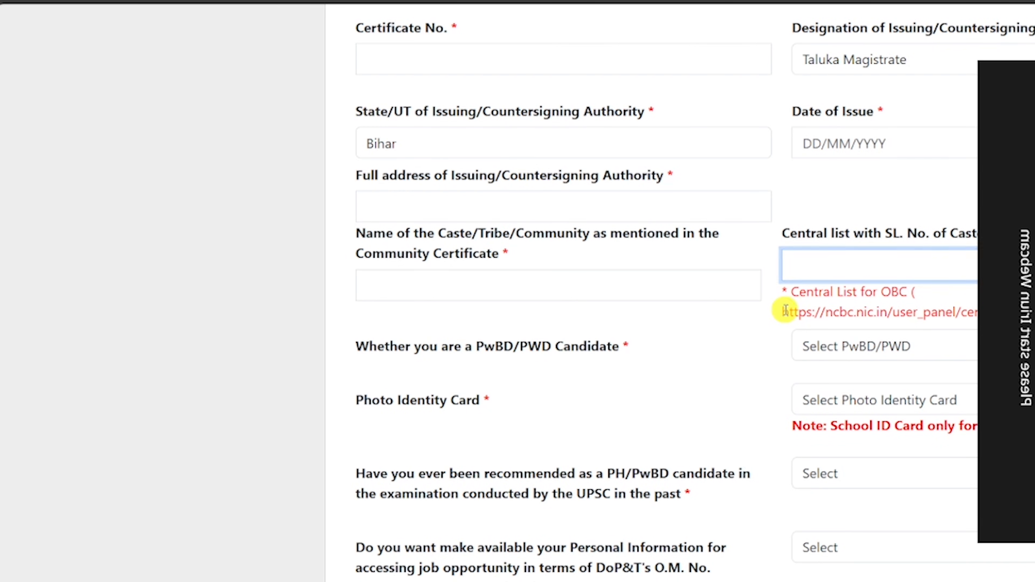
drag(784, 312, 979, 314)
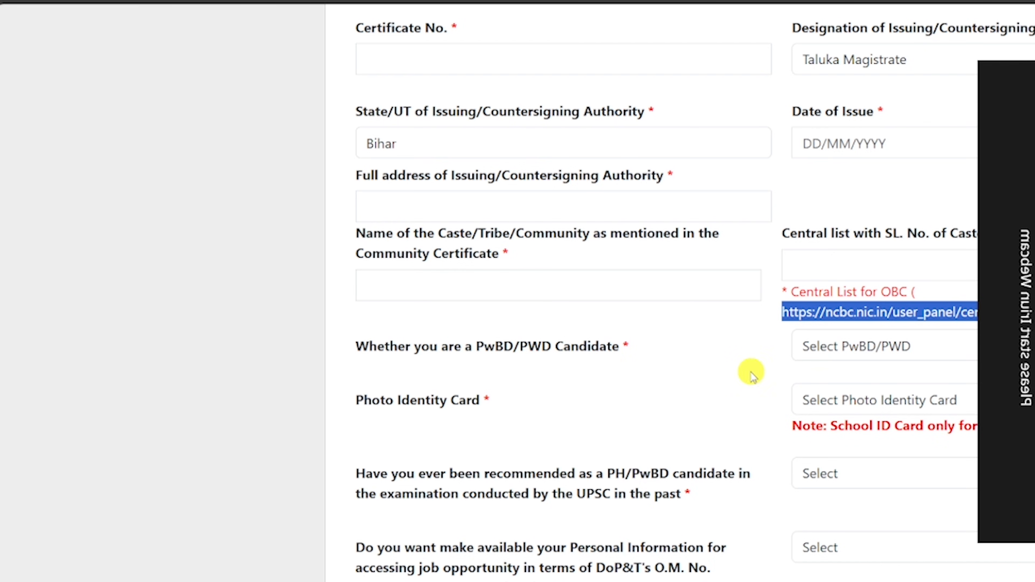
click(858, 346)
click(821, 403)
scroll(543, 389, down, 1)
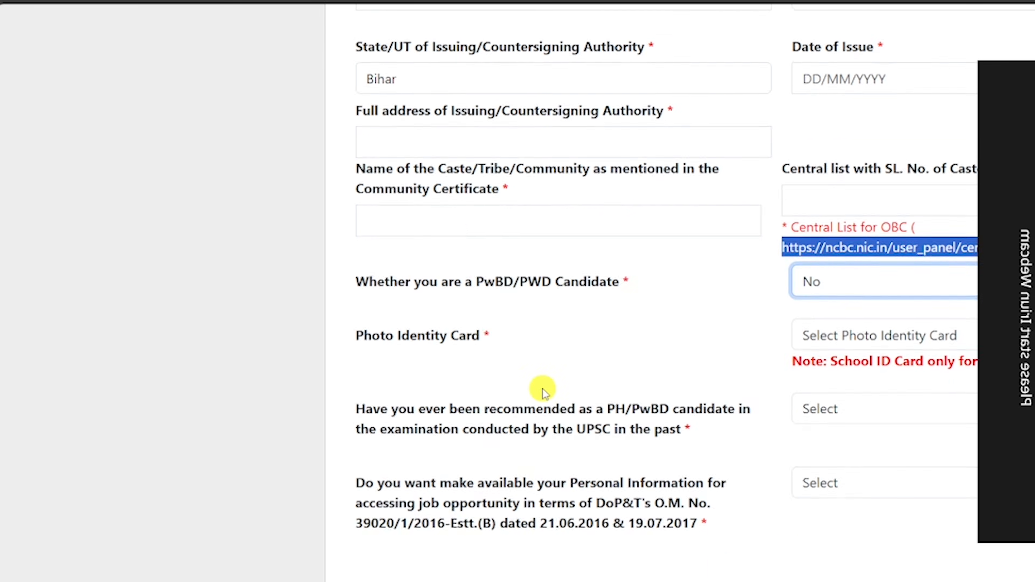
scroll(543, 388, down, 1)
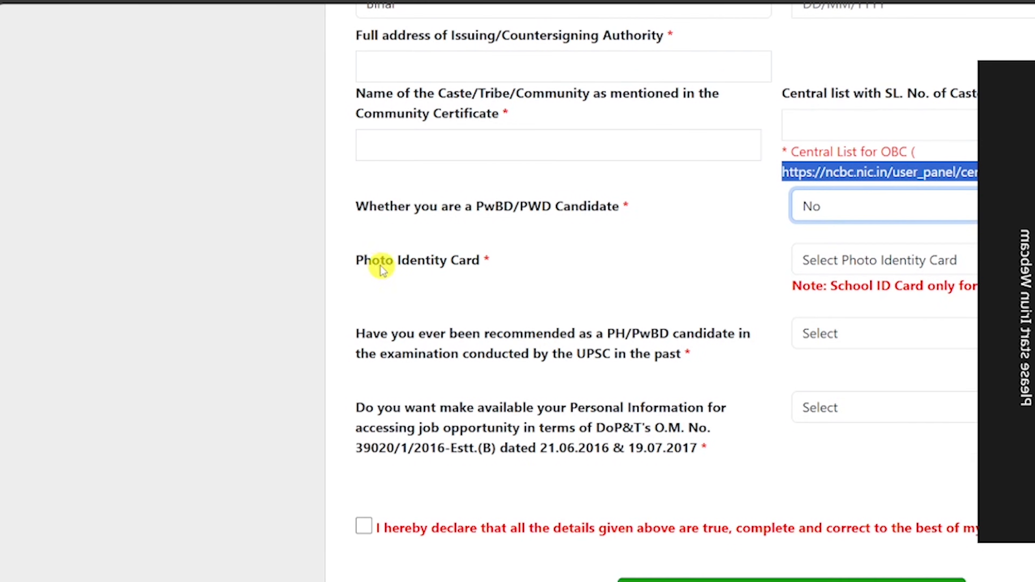
Choose PAN Card as photo ID, answer No to both final questions, and save.
click(861, 267)
click(856, 364)
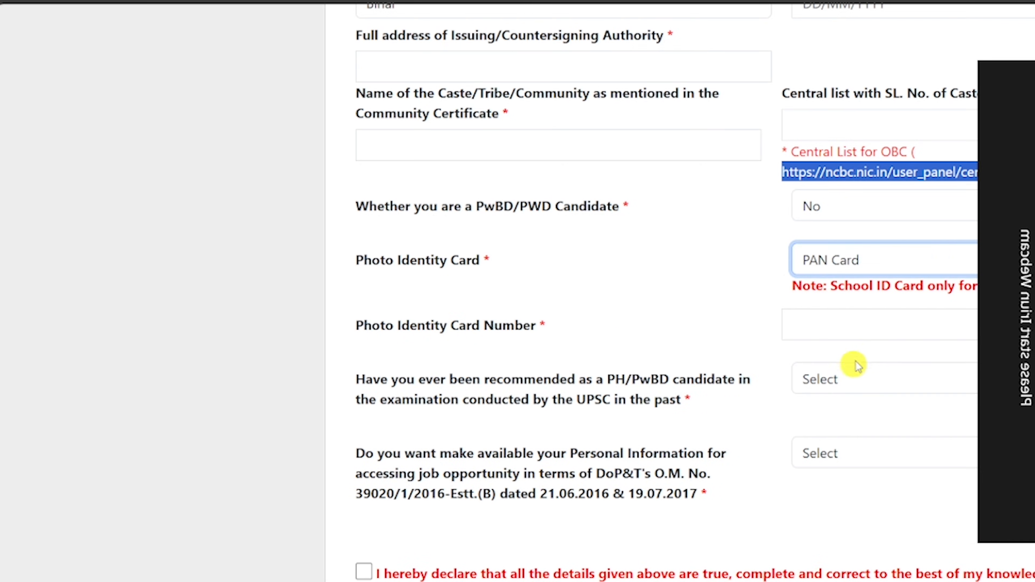
click(829, 324)
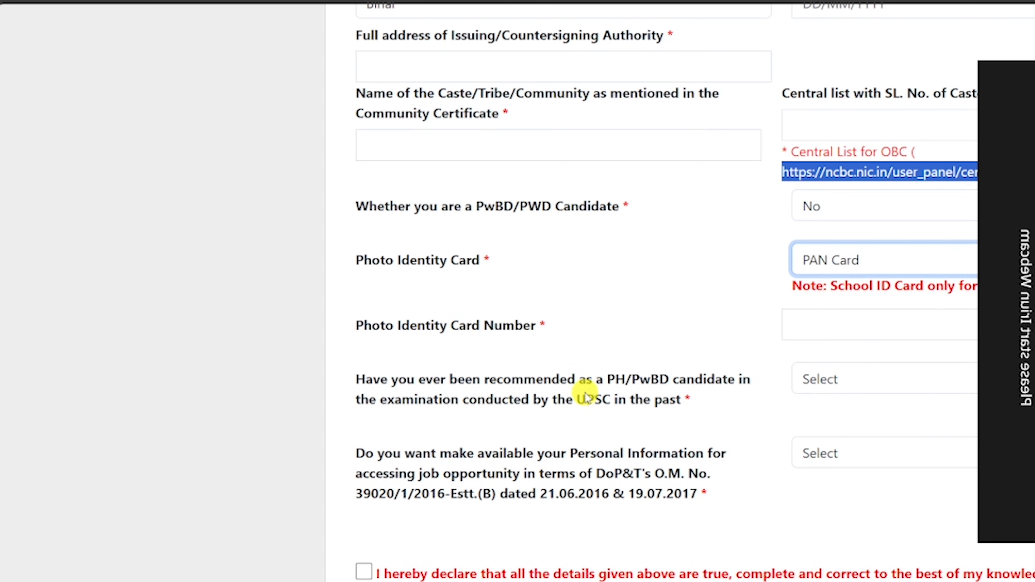
click(819, 386)
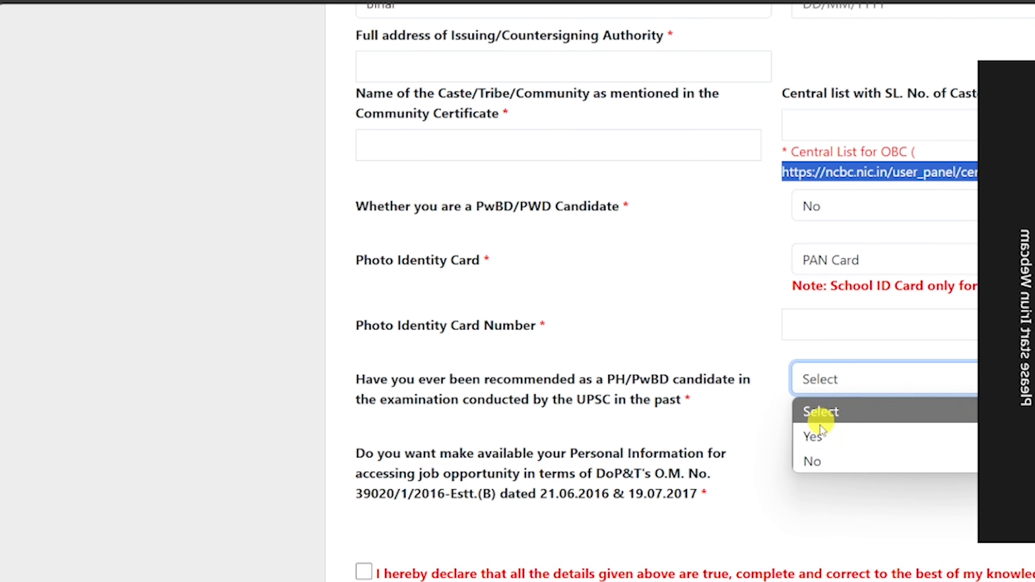
click(824, 463)
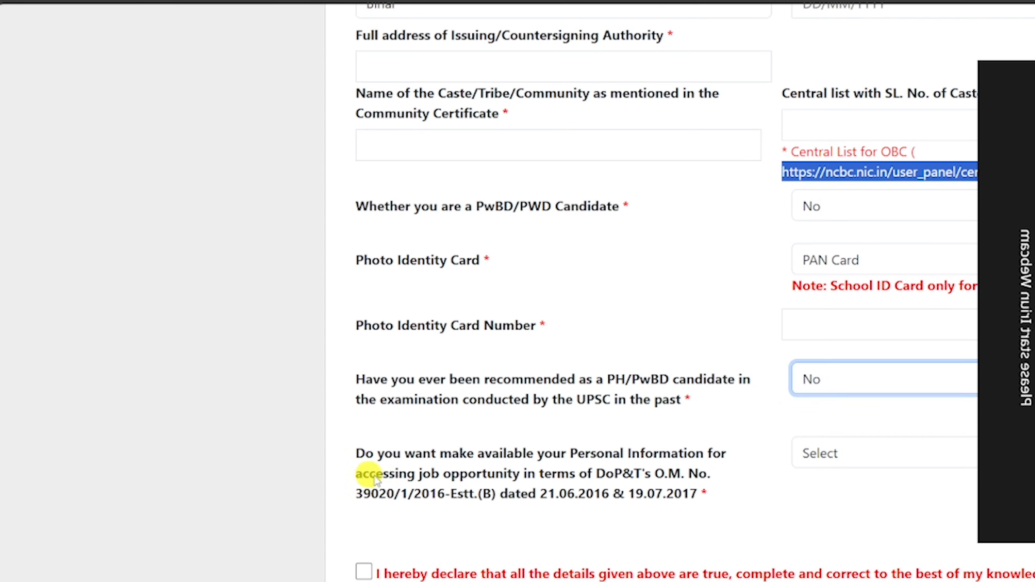
click(831, 456)
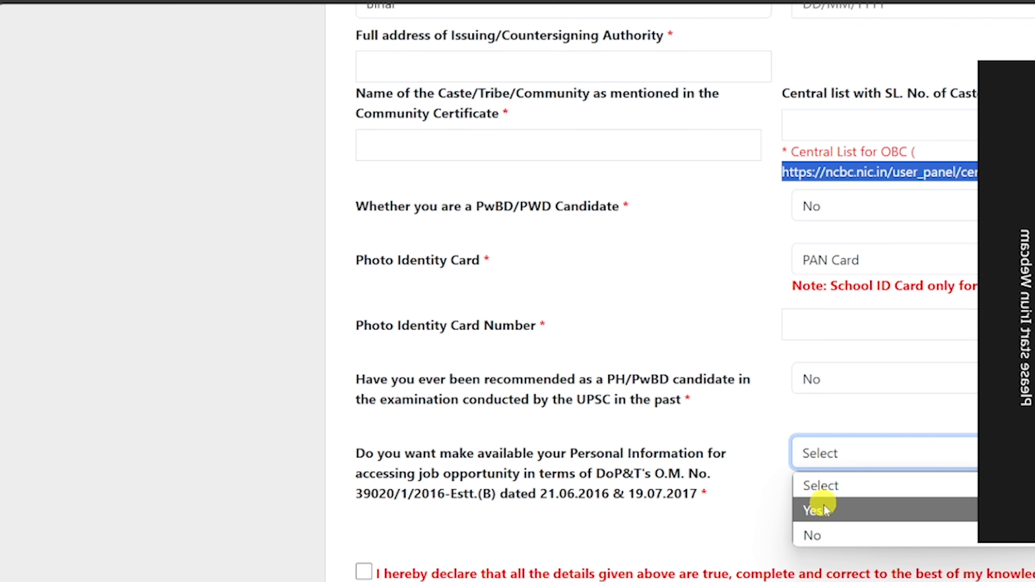
click(847, 536)
scroll(906, 392, down, 4)
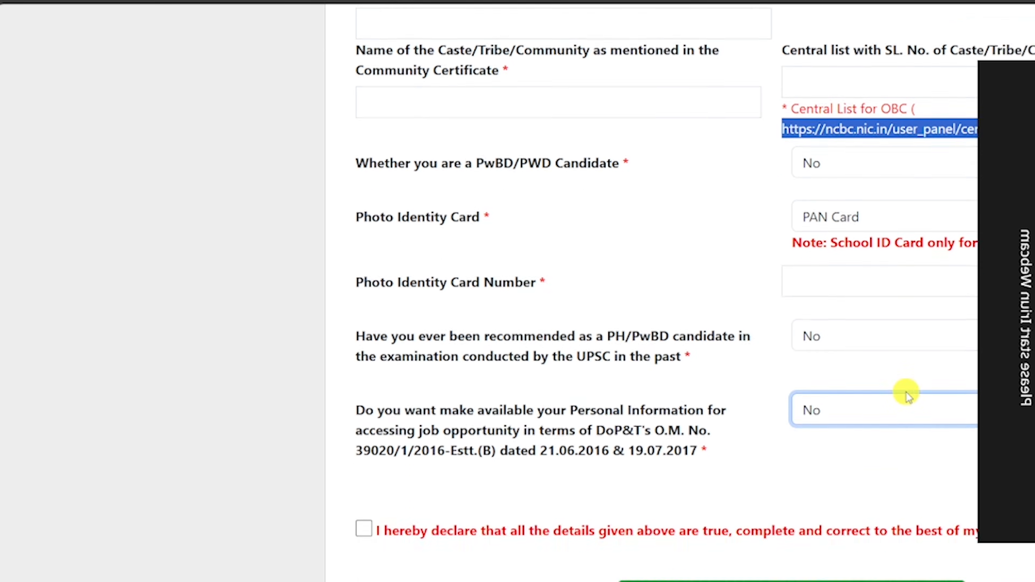
click(753, 494)
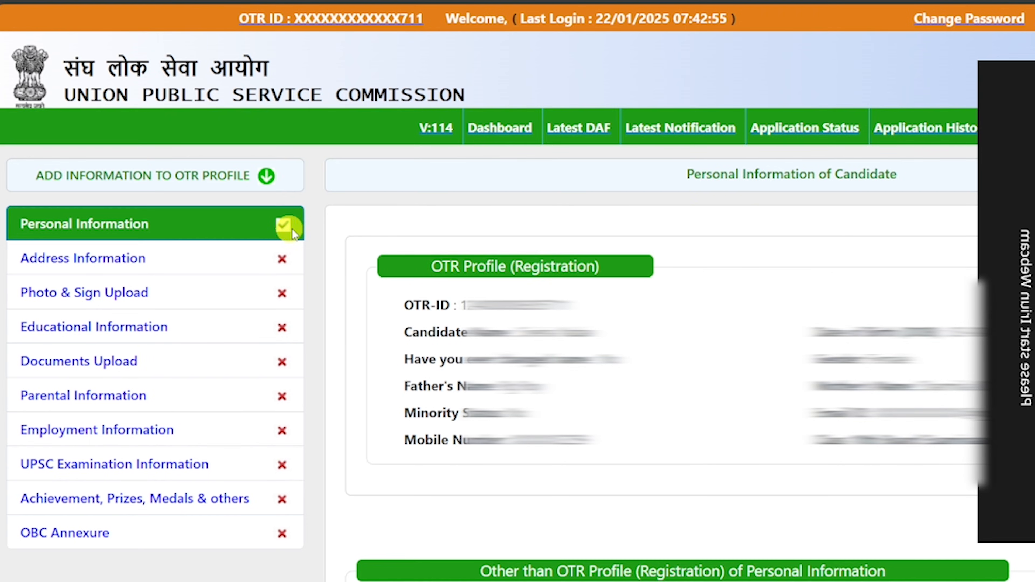
Open Address Information and fill in the house number, post office and city.
click(95, 264)
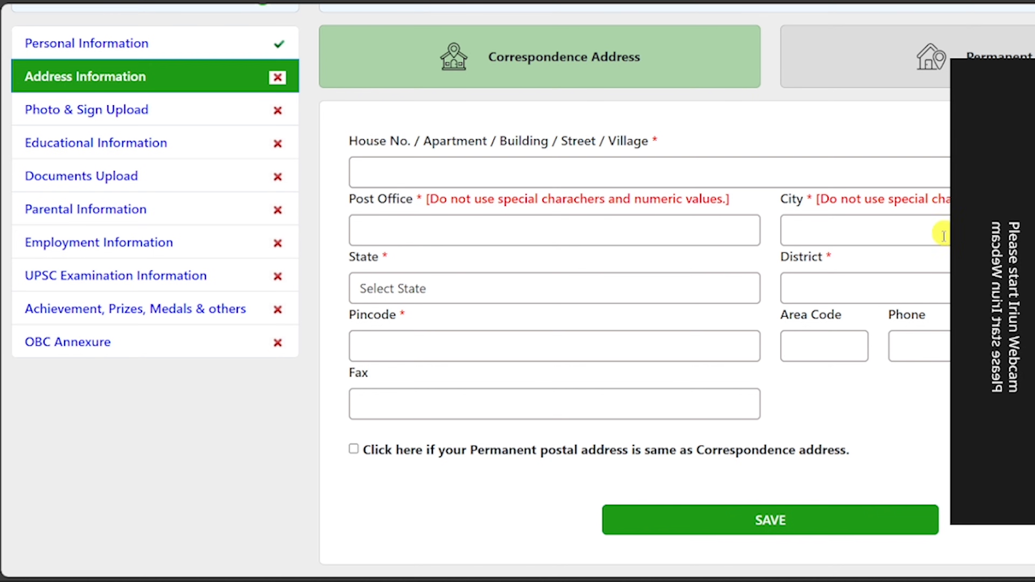
click(383, 173)
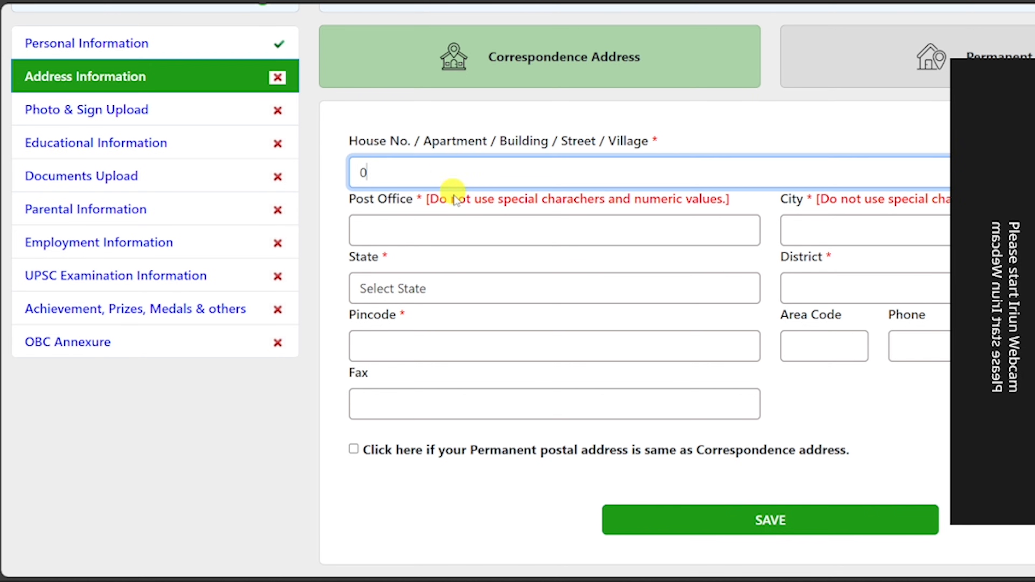
click(413, 225)
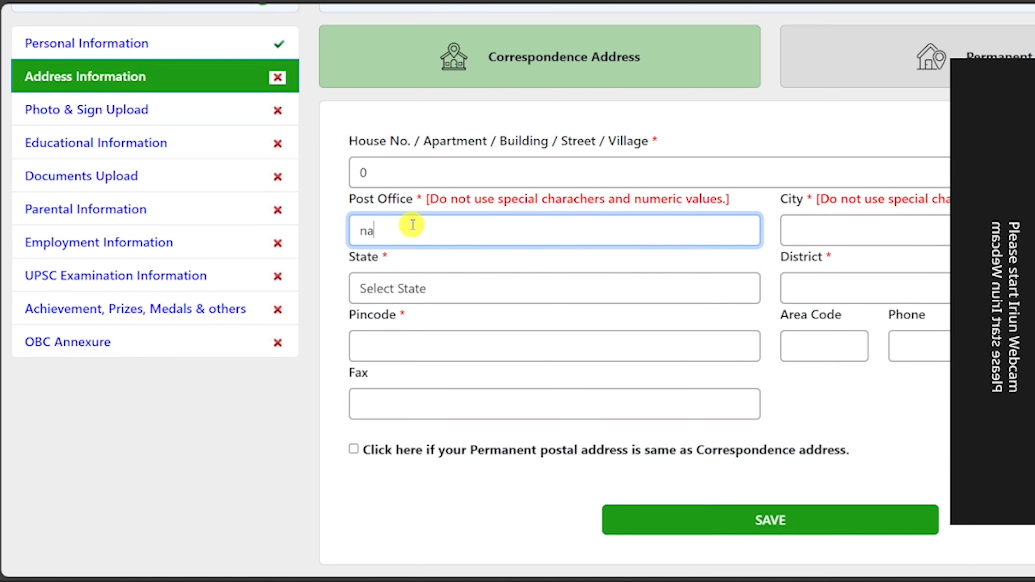
text(nal)
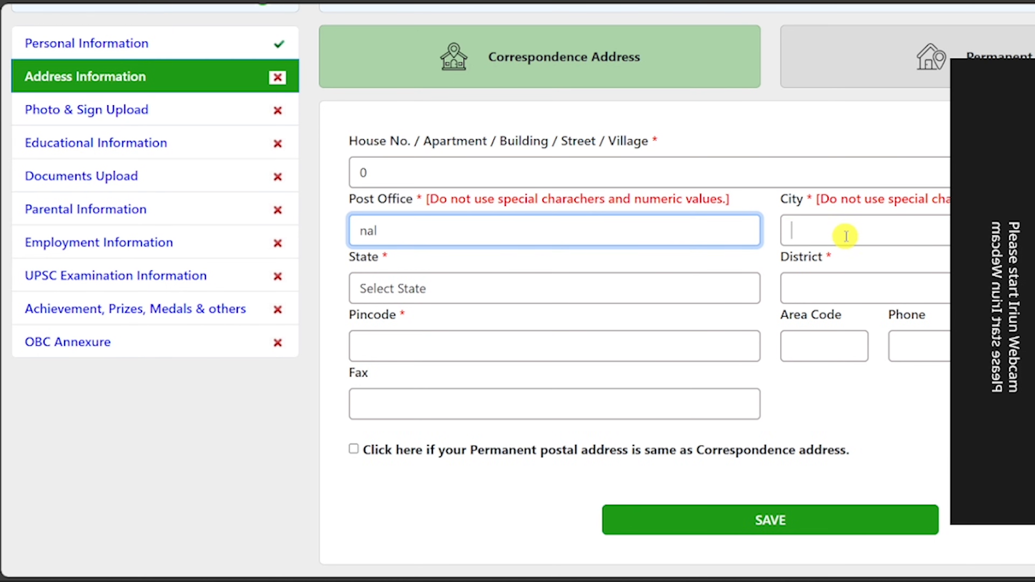
click(846, 236)
text(na)
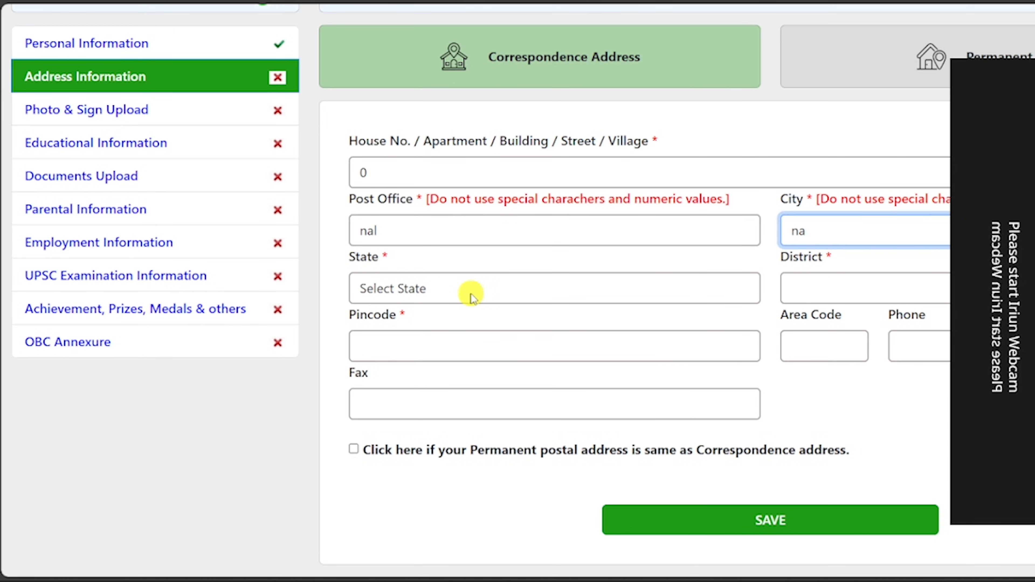
Select state Bihar and district Nalanda, enter pincode 803111, and save the address.
click(473, 289)
click(421, 39)
click(846, 286)
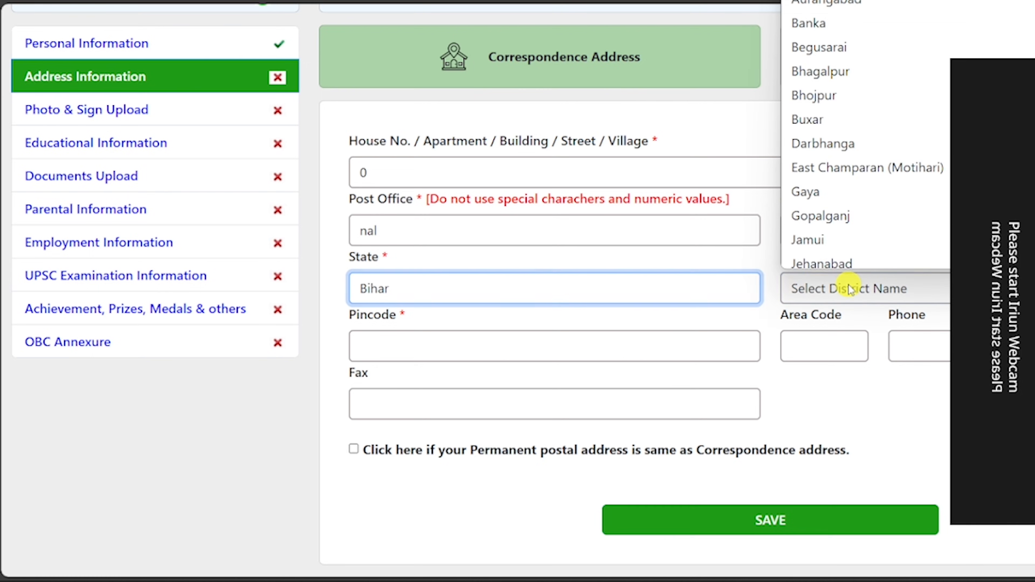
key(n)
key(Return)
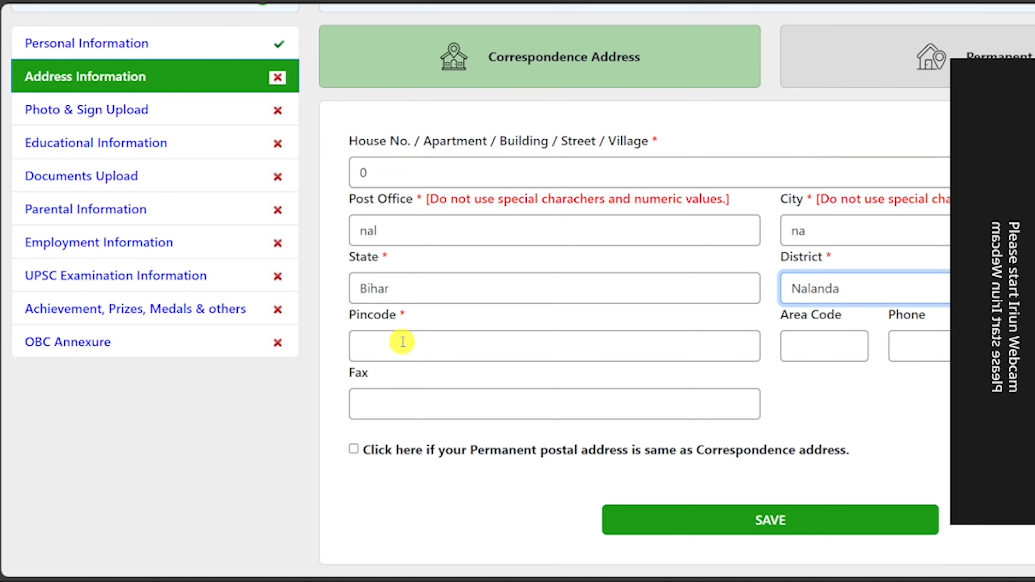
click(401, 333)
text(803)
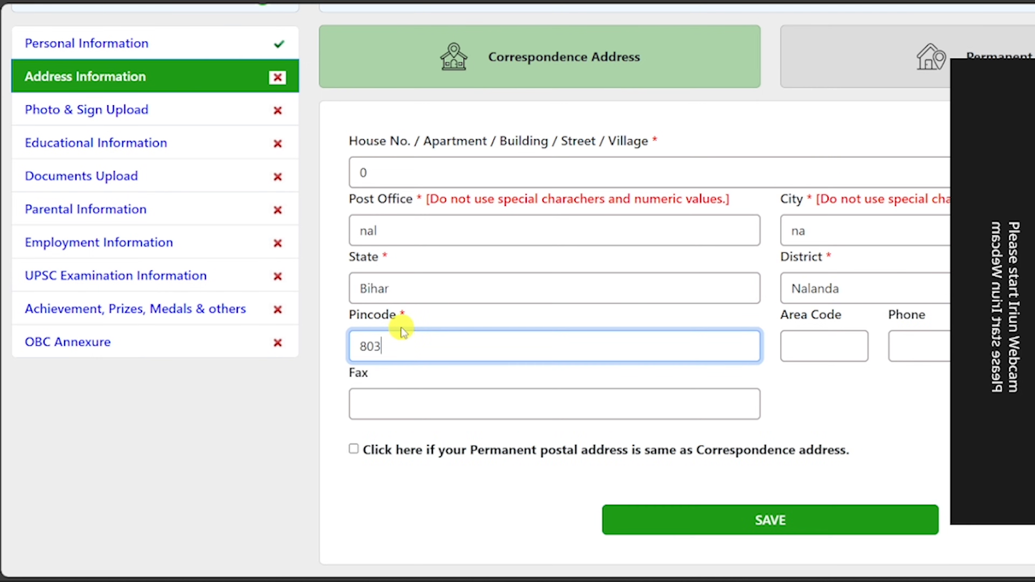
text(111)
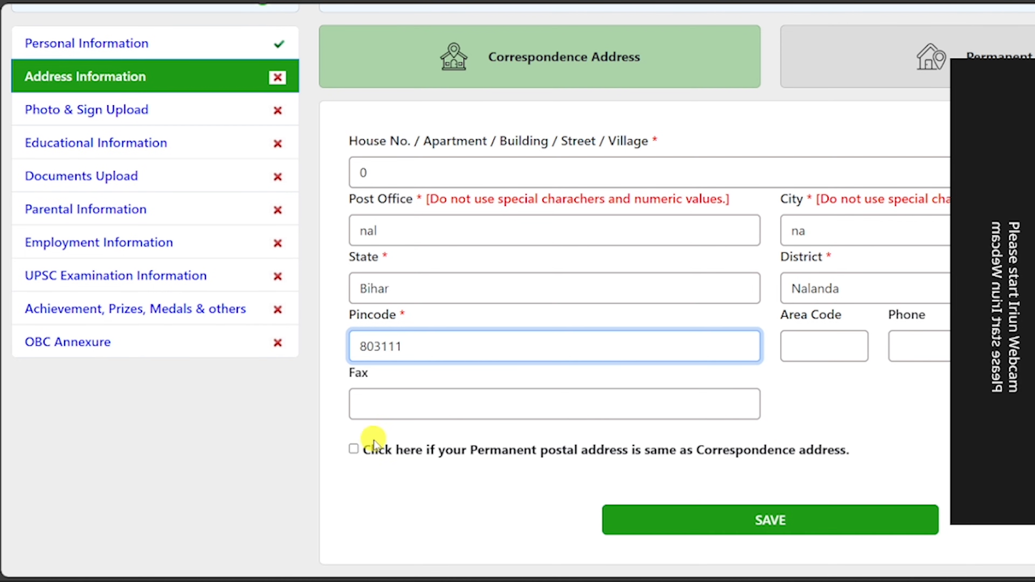
click(758, 522)
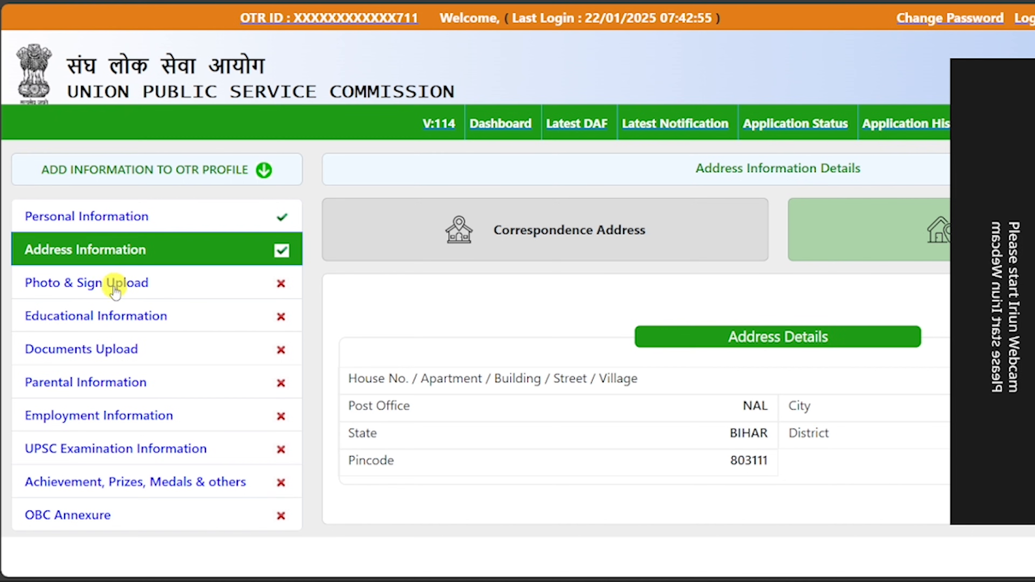
Open Photo & Sign Upload and highlight Note 4's white-background, recent-photo and name-and-date rules.
click(94, 283)
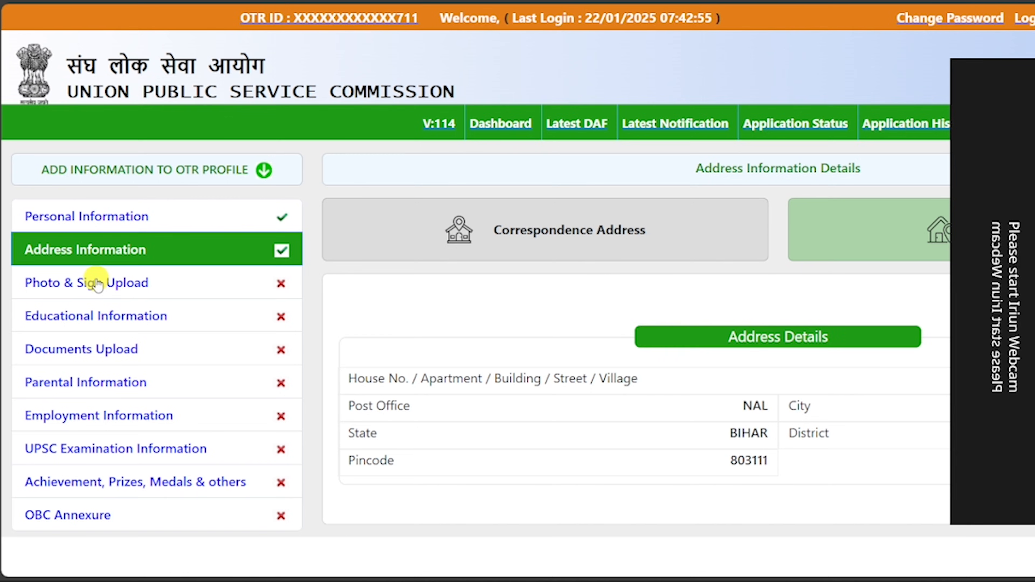
scroll(684, 250, down, 3)
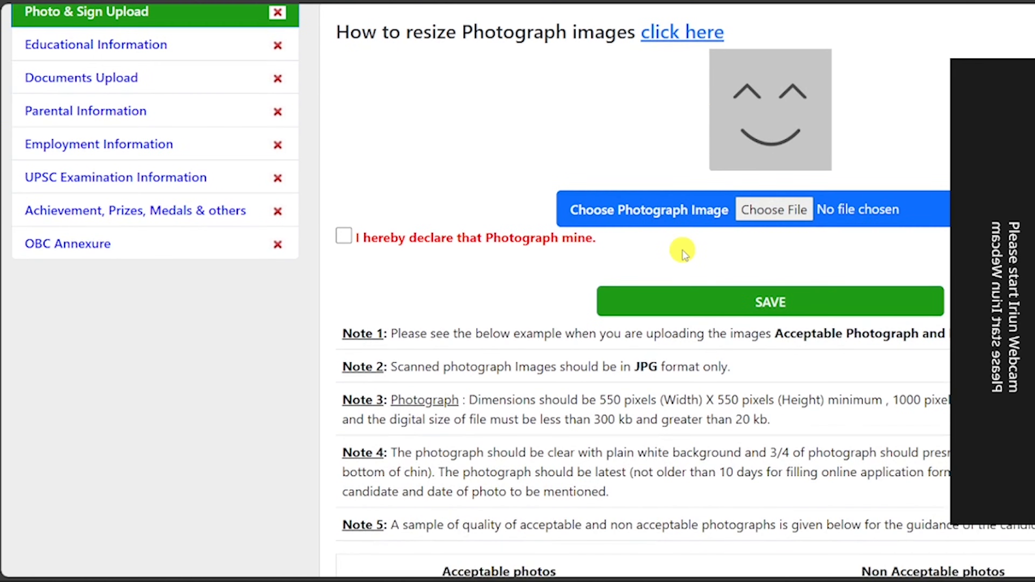
scroll(683, 250, down, 3)
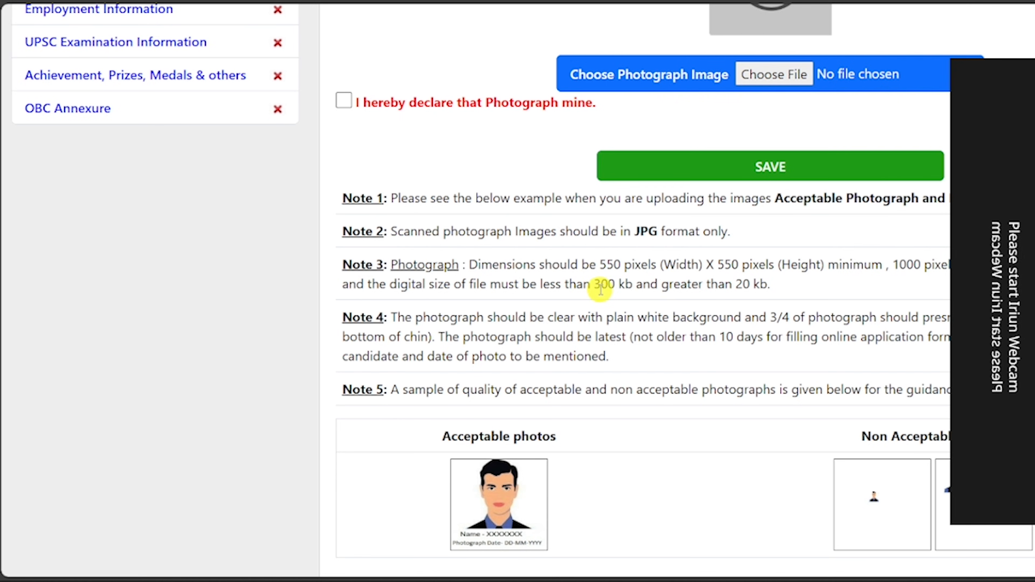
scroll(424, 440, up, 3)
drag(527, 432, 950, 431)
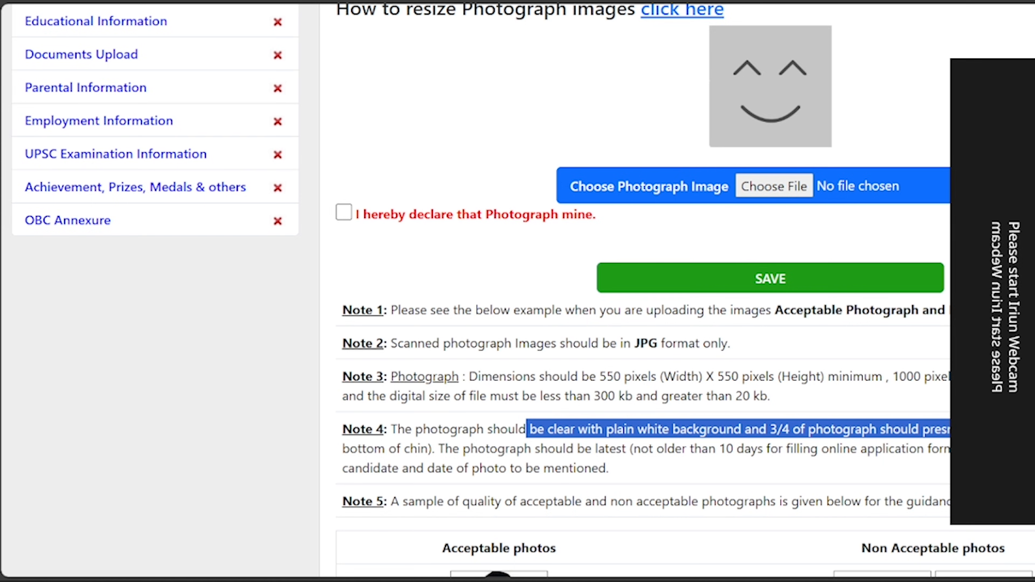
click(380, 449)
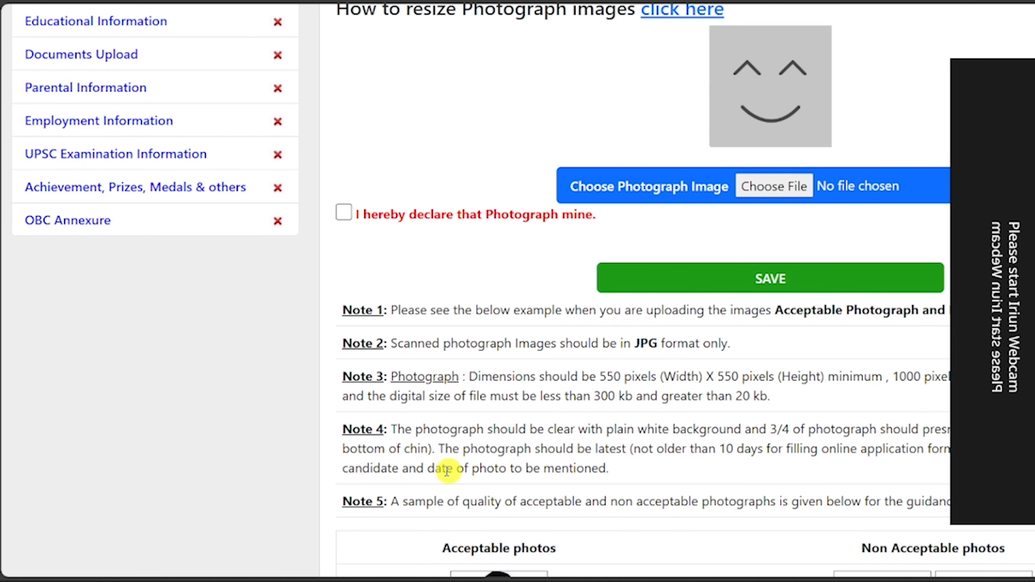
drag(340, 449, 952, 450)
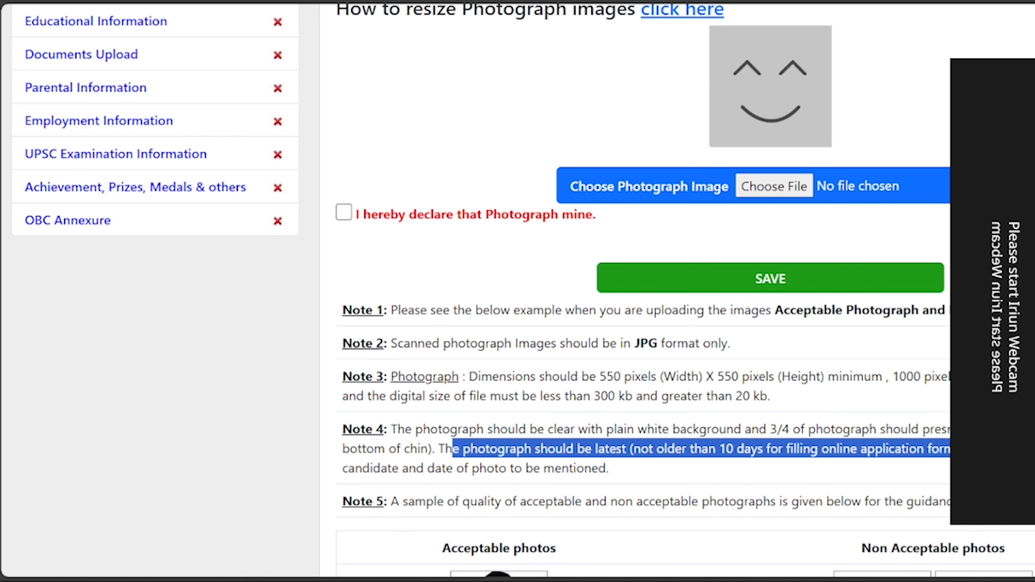
click(951, 450)
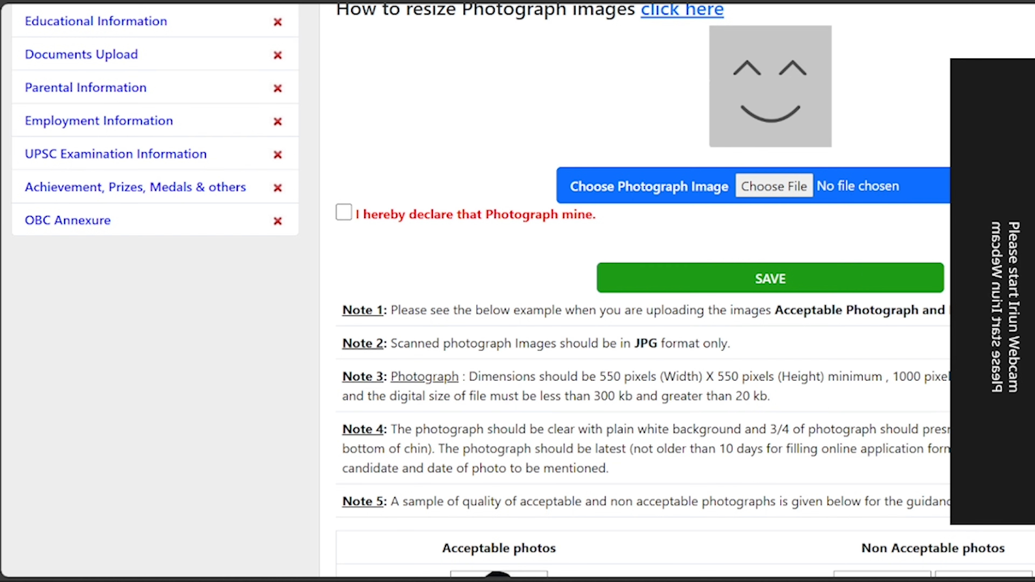
drag(342, 469, 633, 465)
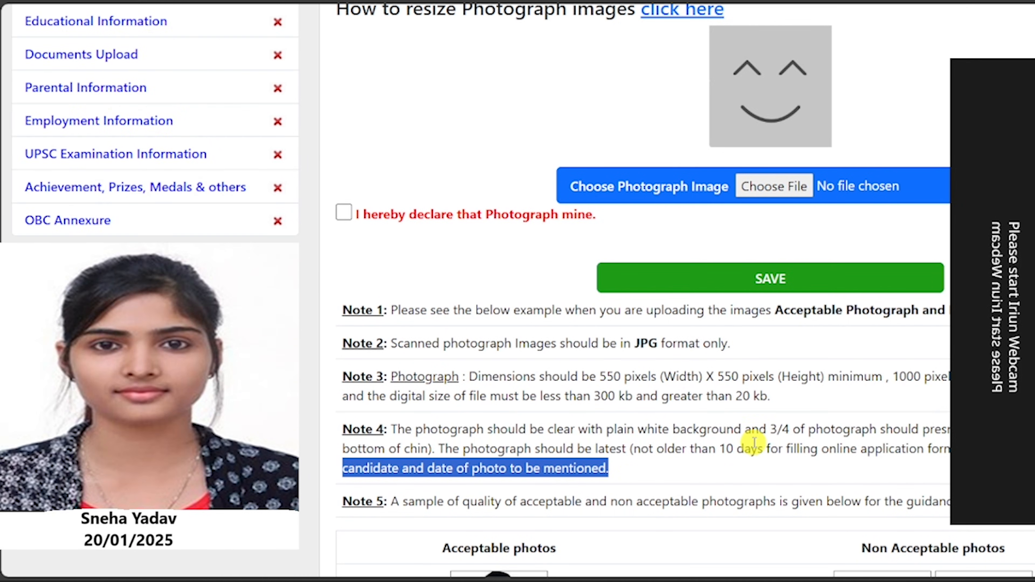
scroll(755, 442, down, 3)
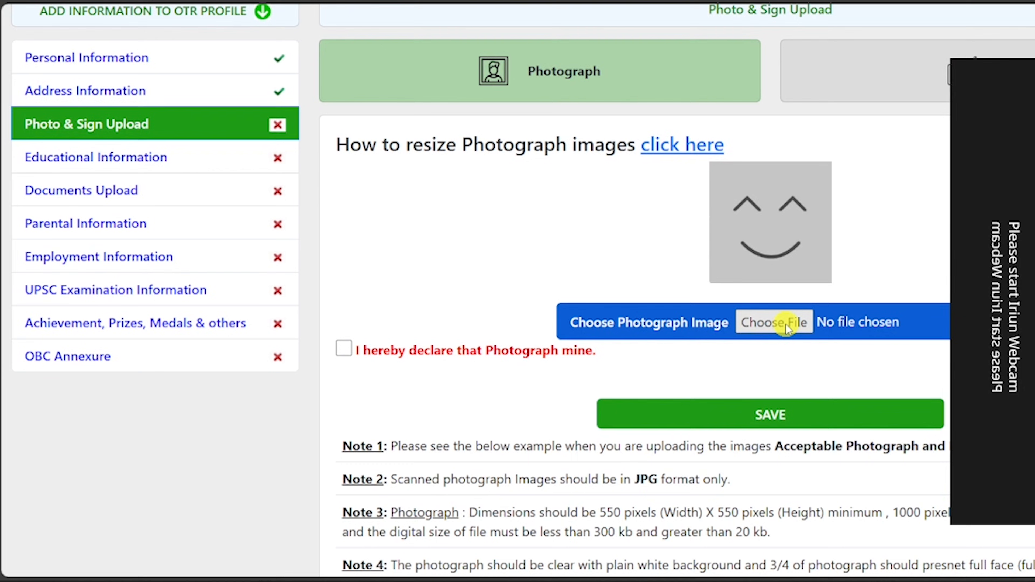
Upload the photograph with the own-photo declaration and reopen Photo & Sign Upload.
click(786, 324)
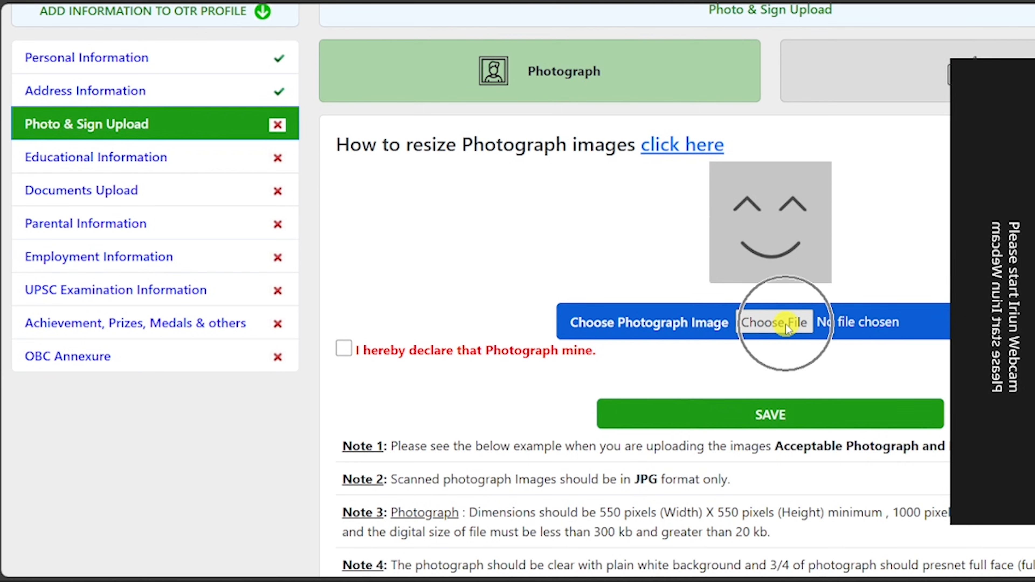
click(343, 350)
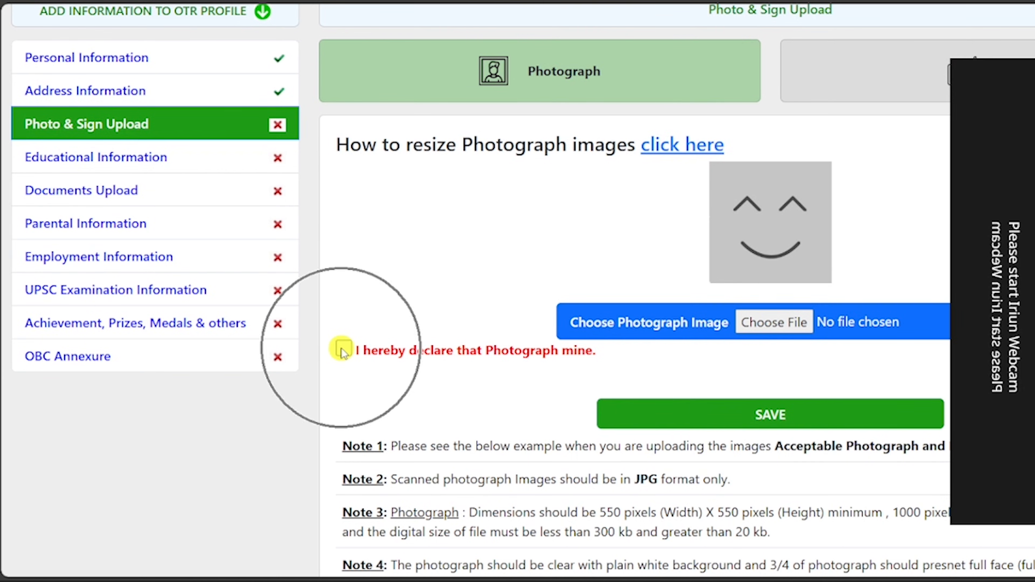
click(769, 412)
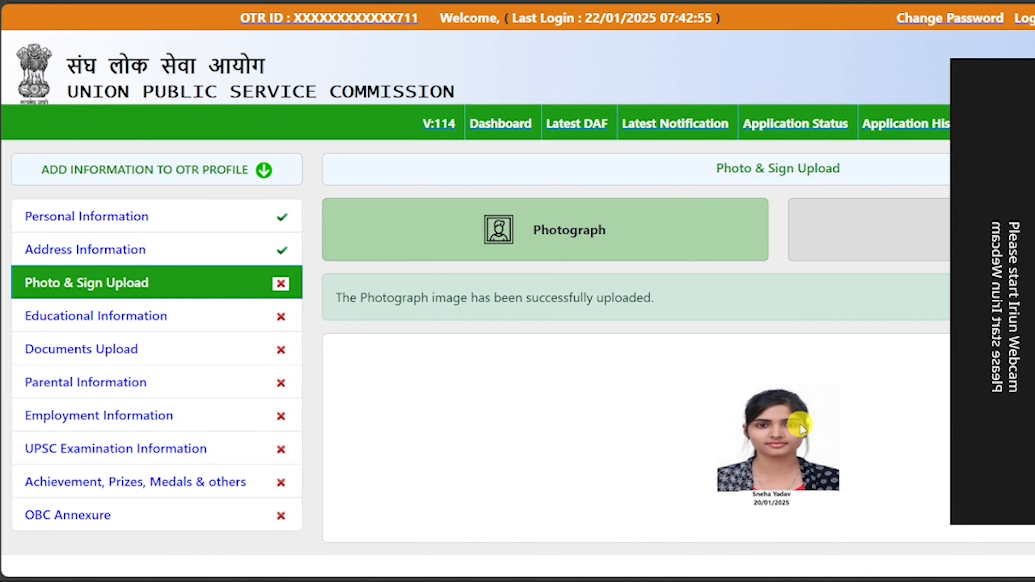
click(53, 275)
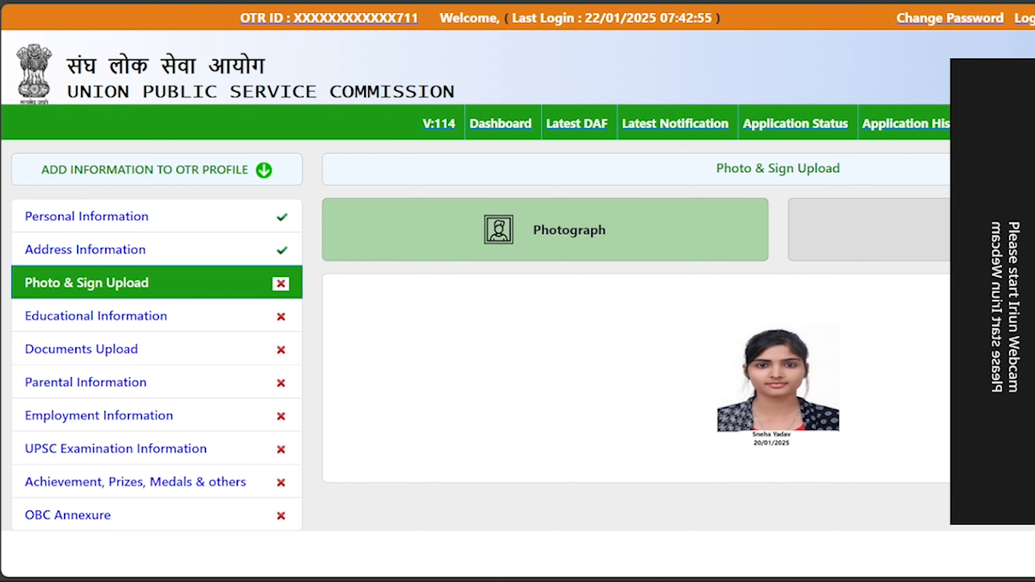
scroll(571, 326, down, 5)
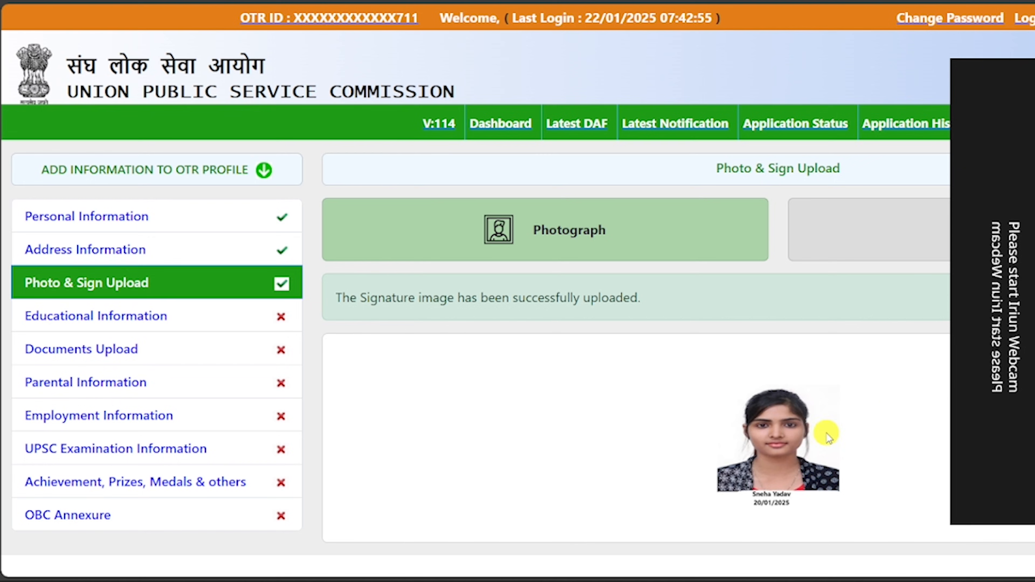
Open Educational Information and enter the 10th class grade and 74 percent marks.
click(129, 322)
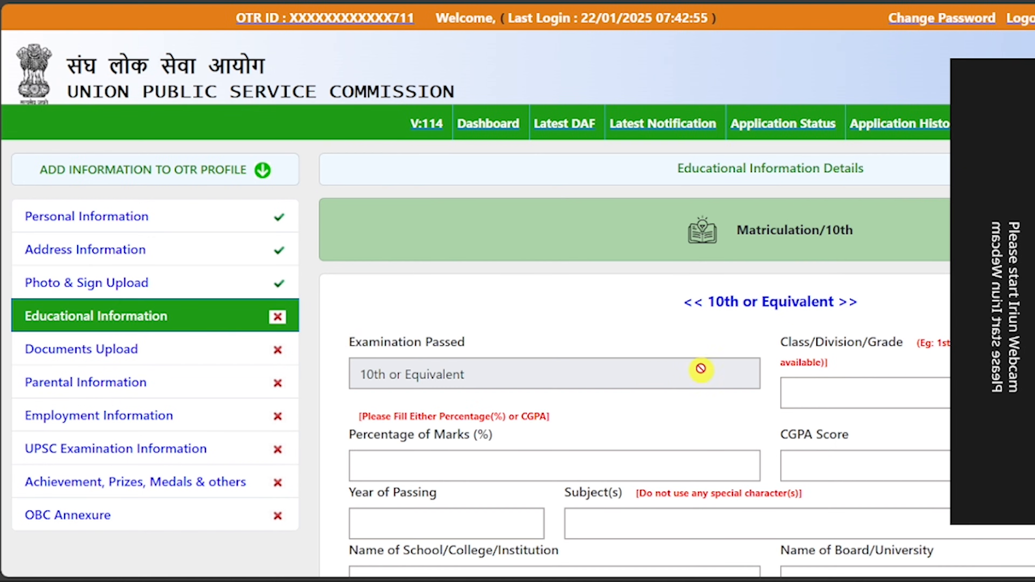
scroll(702, 358, down, 3)
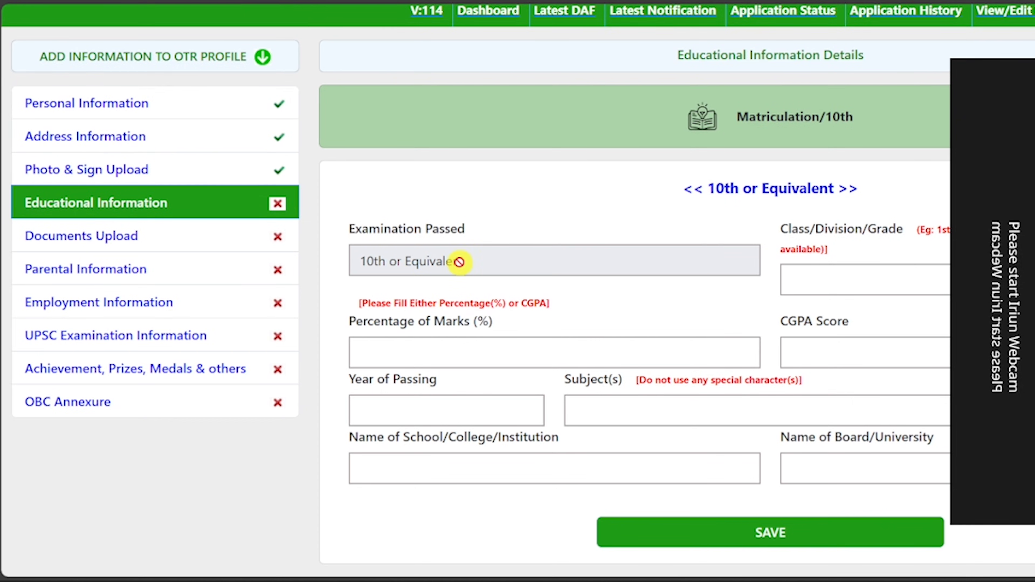
click(835, 277)
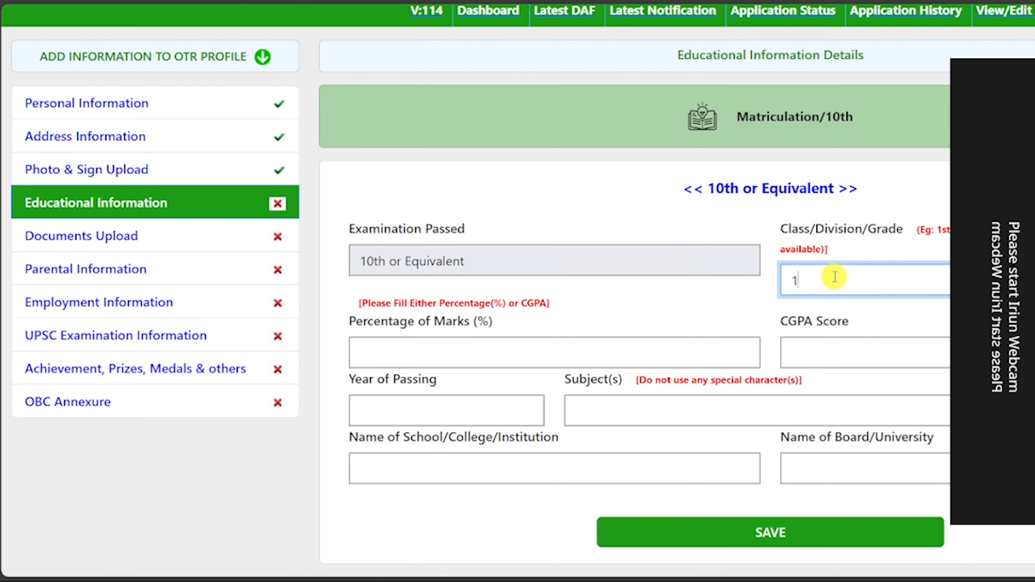
click(445, 349)
text(74)
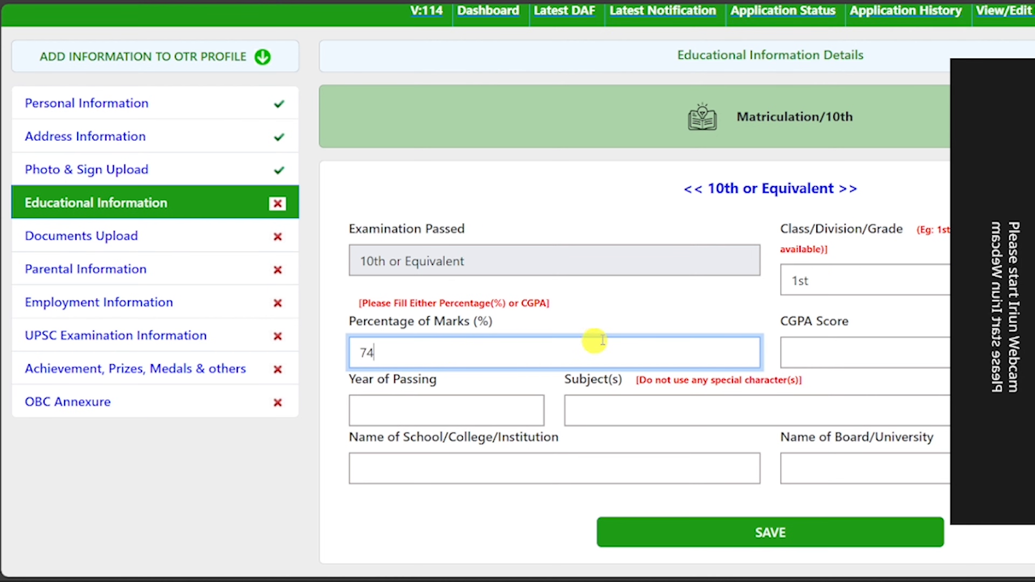
click(824, 355)
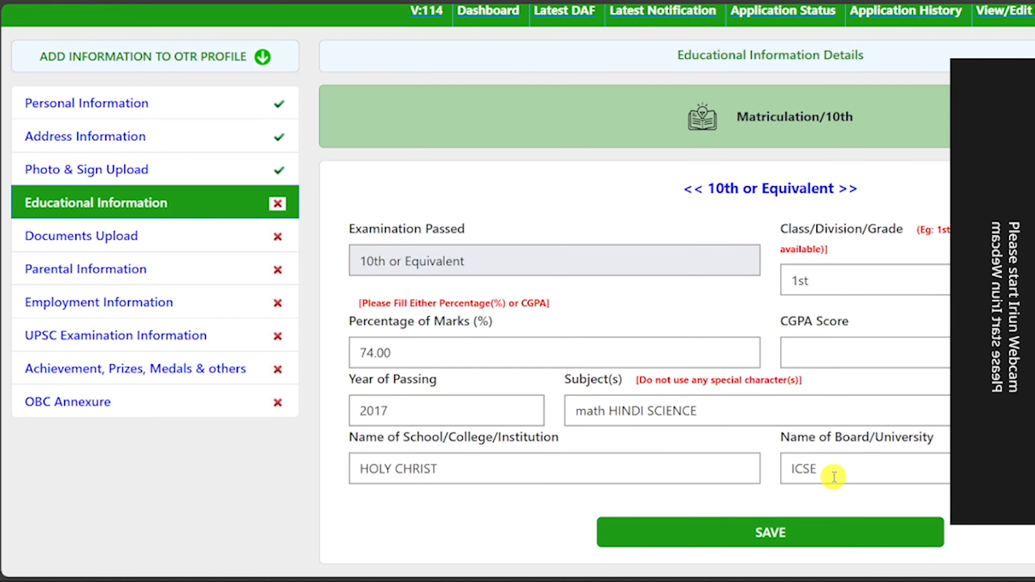
Save the 10th or Equivalent details and mark 12th or Equivalent as Completed.
click(768, 532)
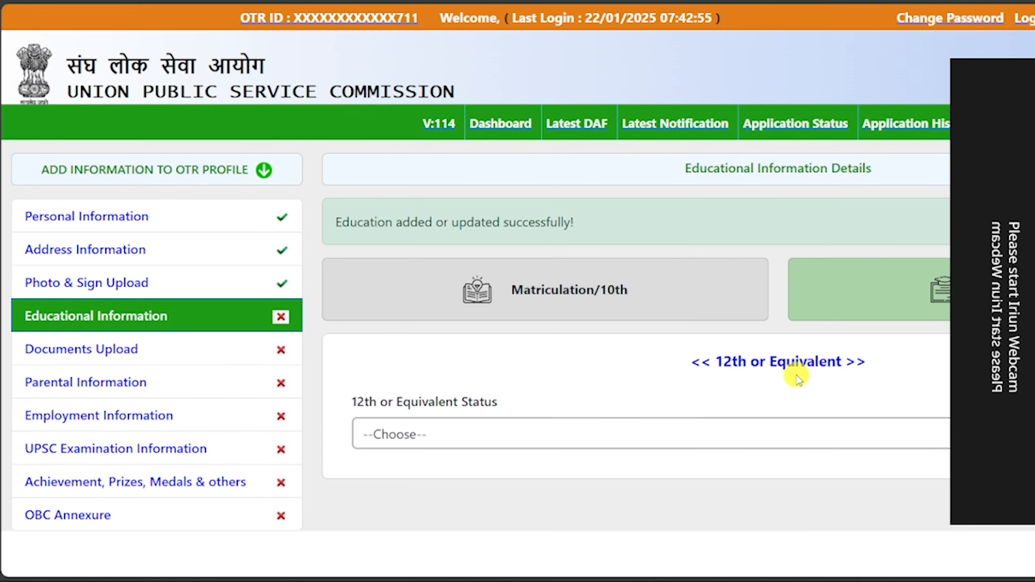
click(469, 435)
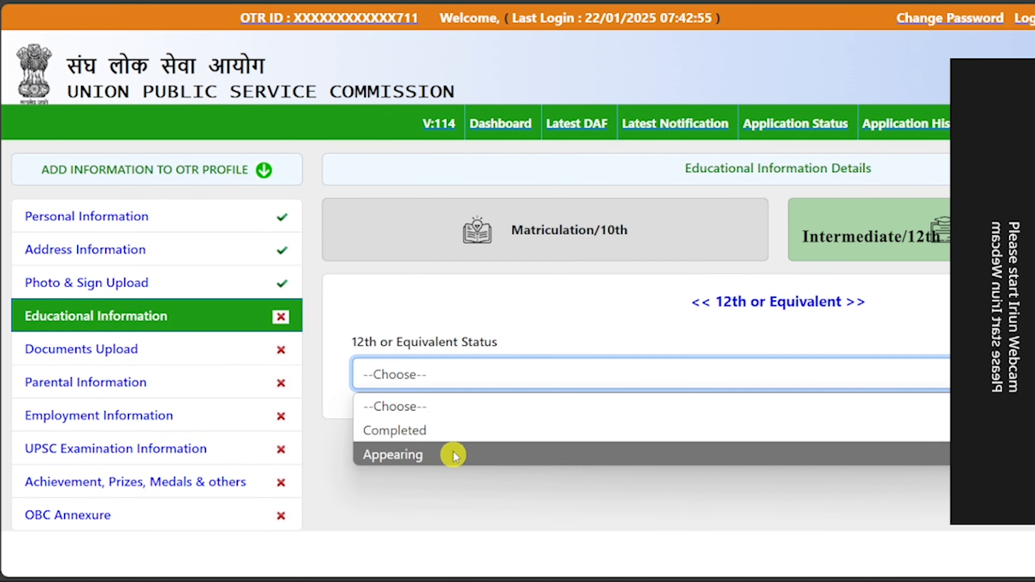
click(453, 431)
scroll(492, 273, down, 5)
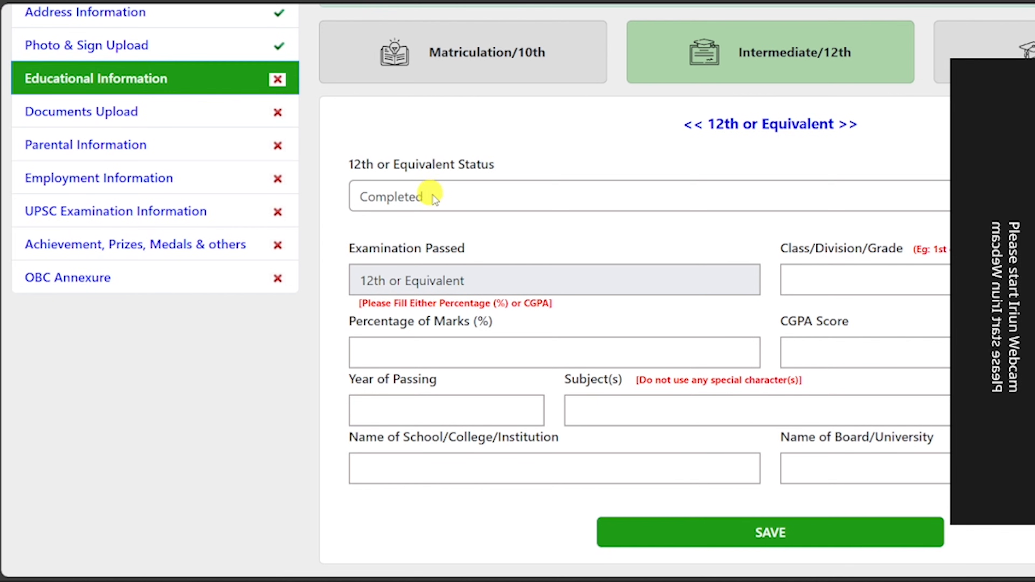
Enter 12th grade 1ST, 82.00 percent and passing year 2019.
click(855, 281)
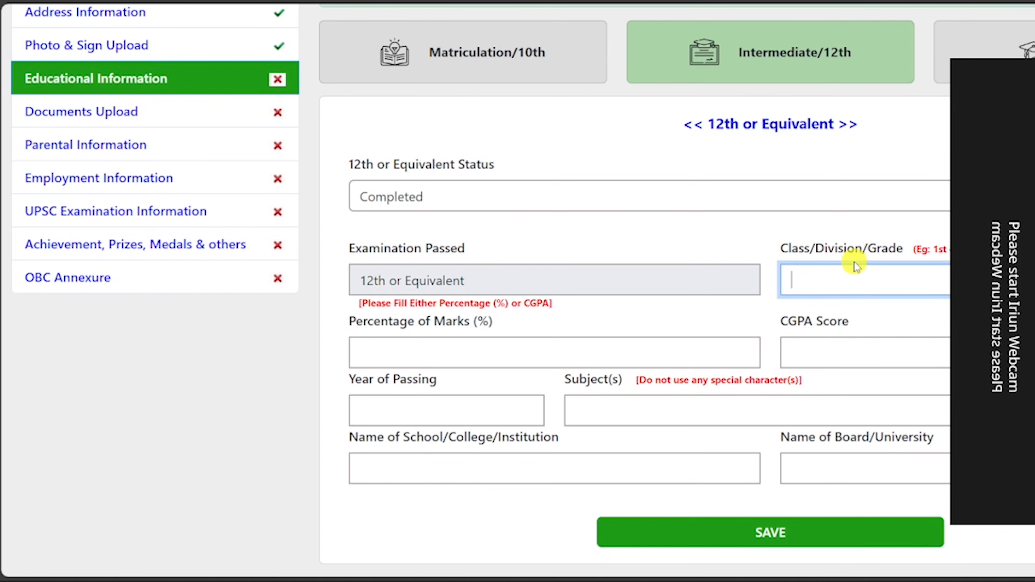
text(1ST)
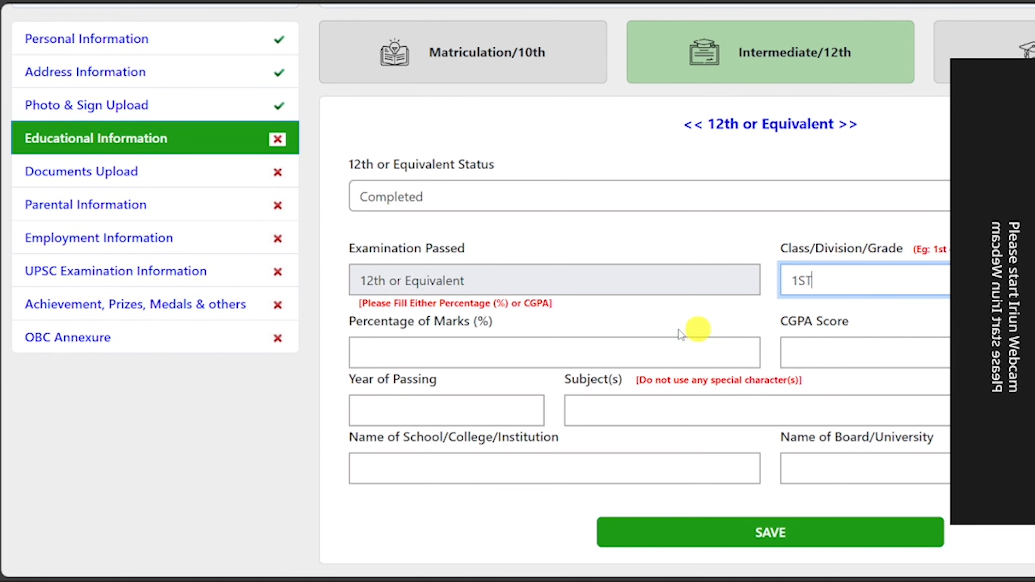
click(464, 352)
text(5)
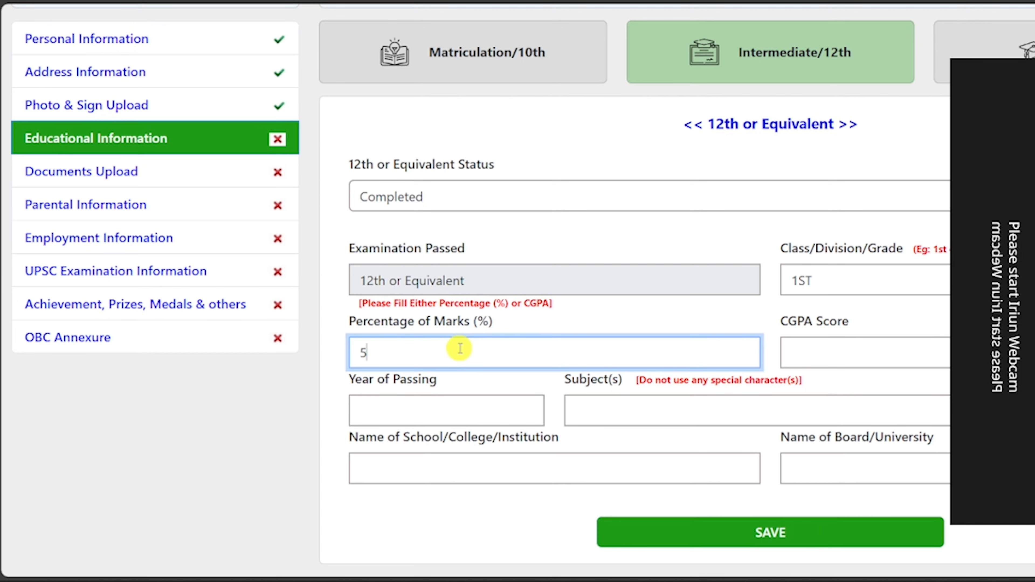
key(BackSpace)
text(82.00)
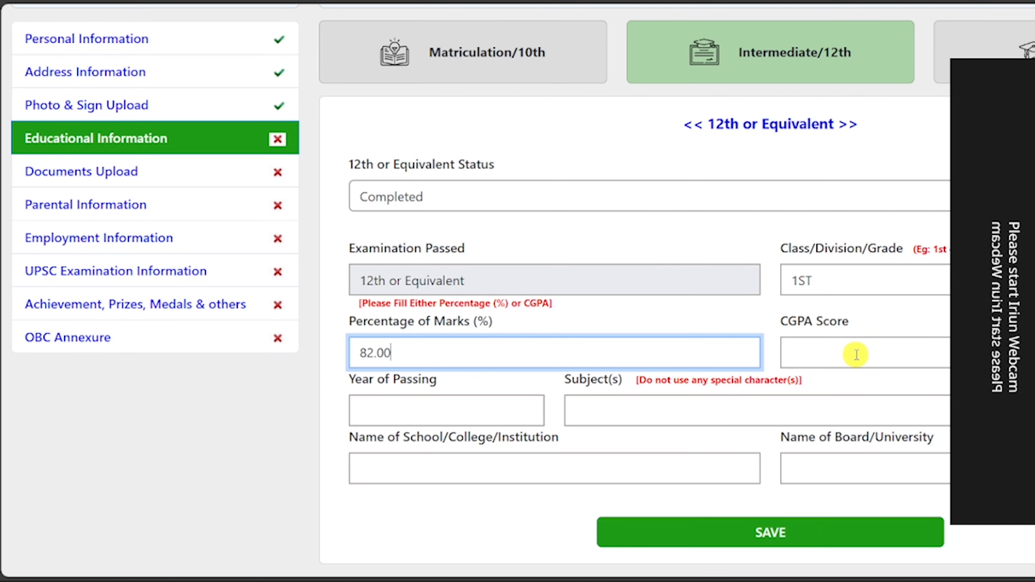
click(436, 415)
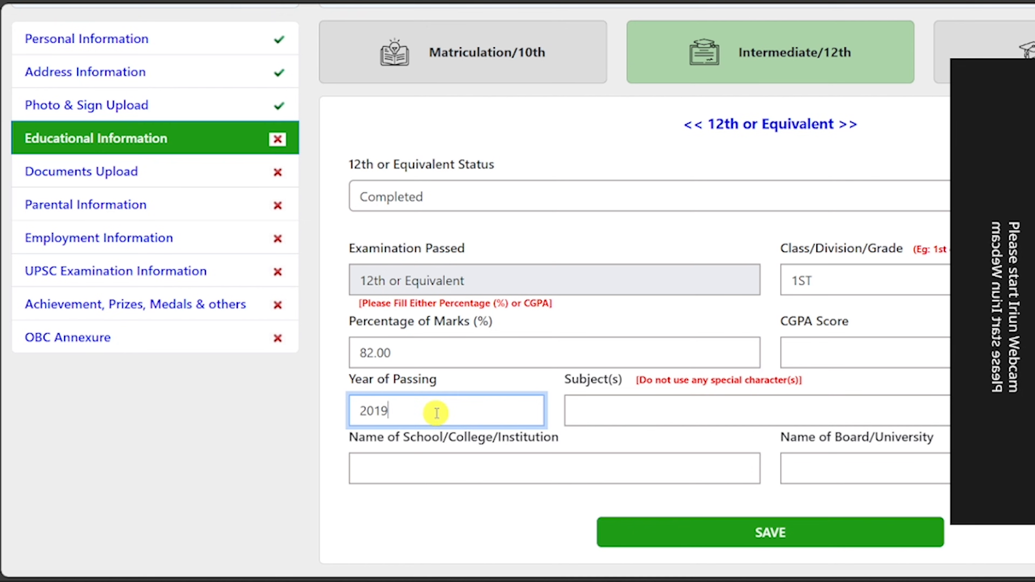
text(2019)
Enter subjects MATH PHYSICS CHEMISTRY ENGLISH HINDI with BSEB school and board, then save.
click(593, 412)
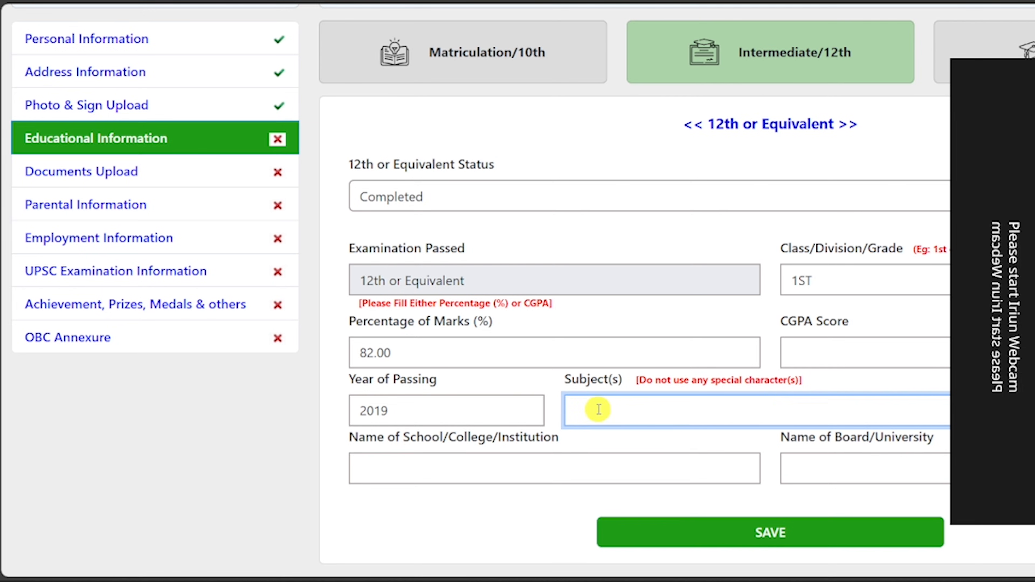
text(MATH PHYSICS CHEMISTRY ENGLISH HINDI)
click(423, 465)
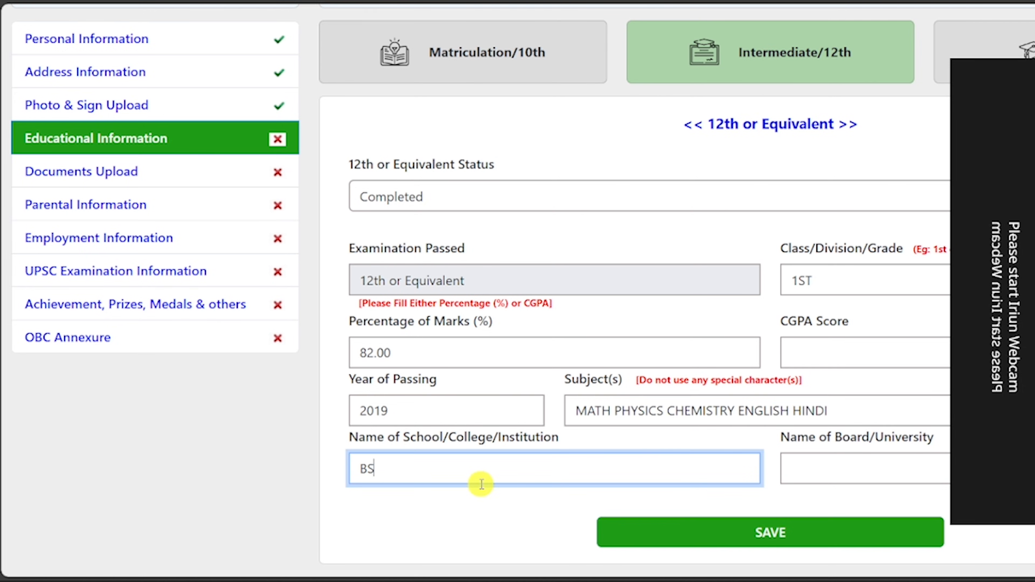
click(886, 475)
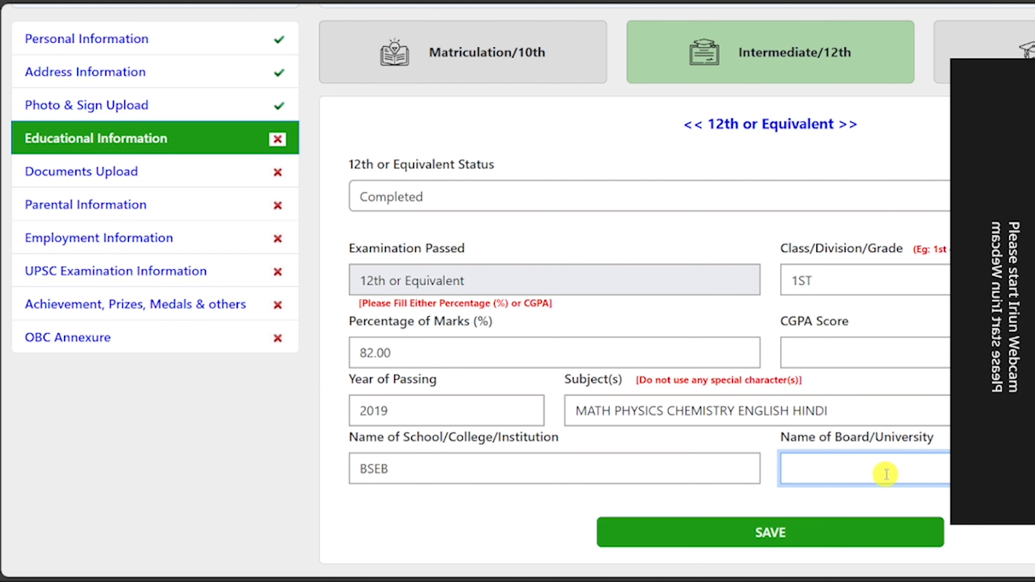
click(764, 533)
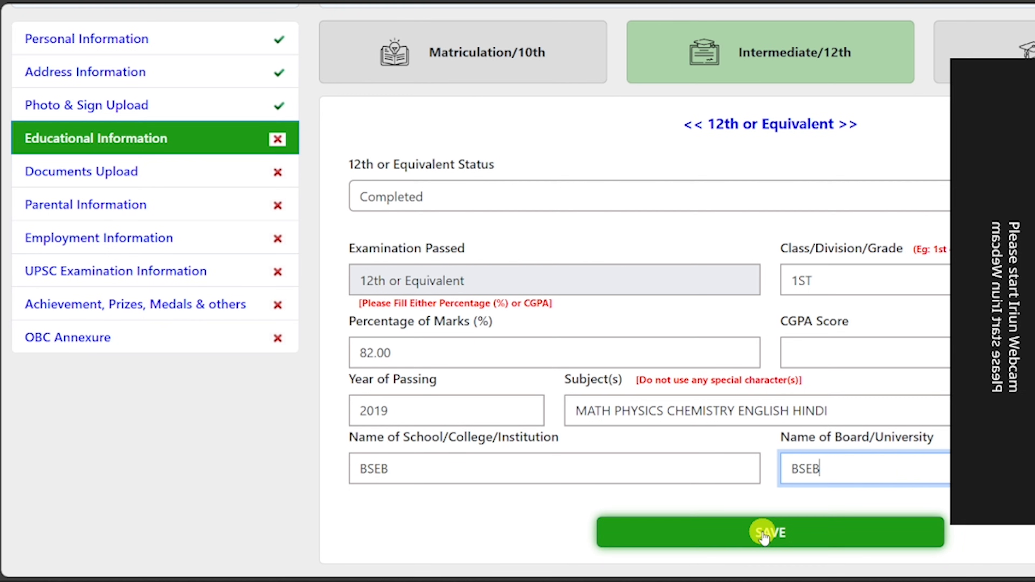
scroll(518, 290, down, 1)
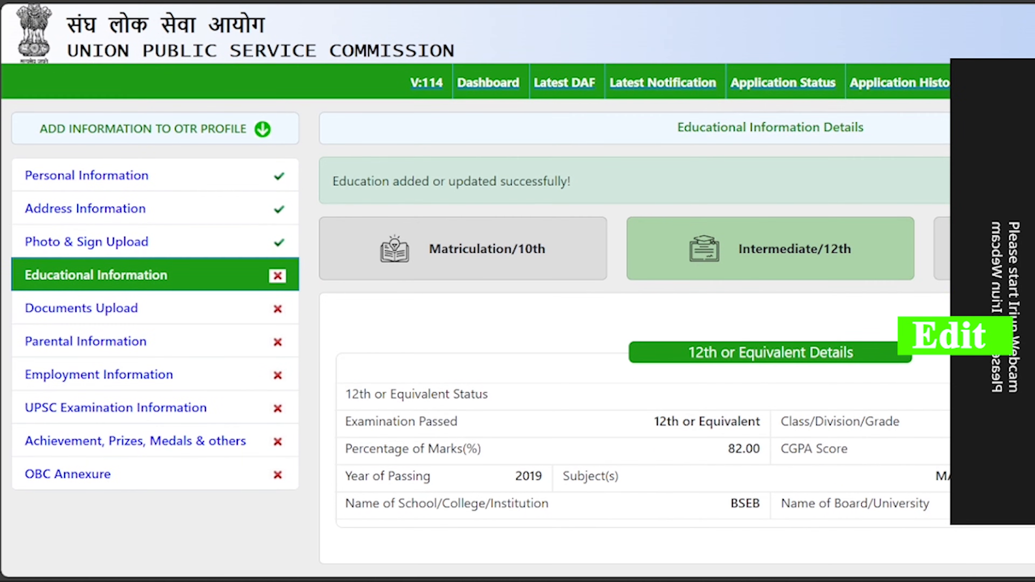
Start the Graduation entry as Appearing with Science stream and B.SC. degree.
click(950, 337)
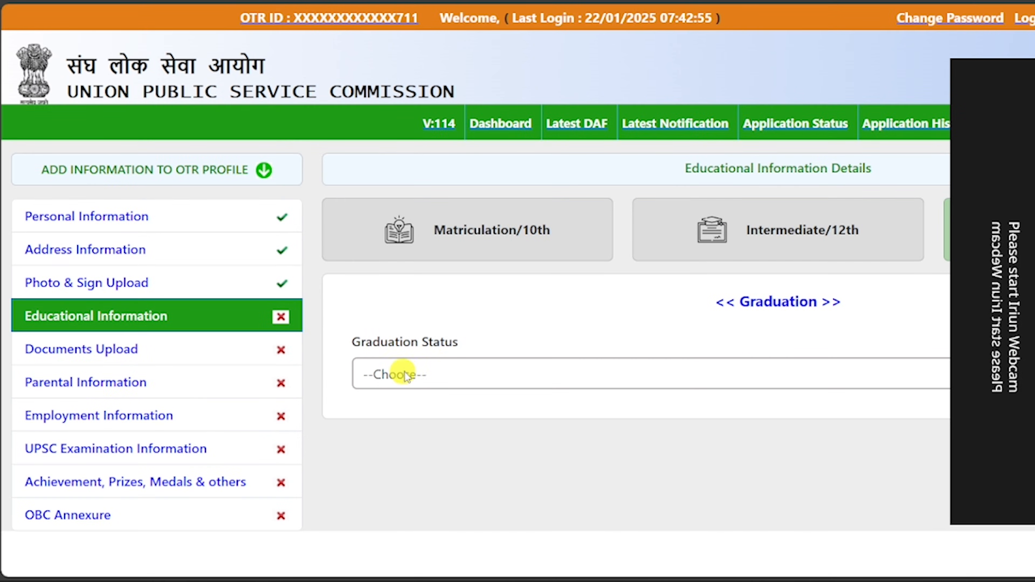
click(405, 375)
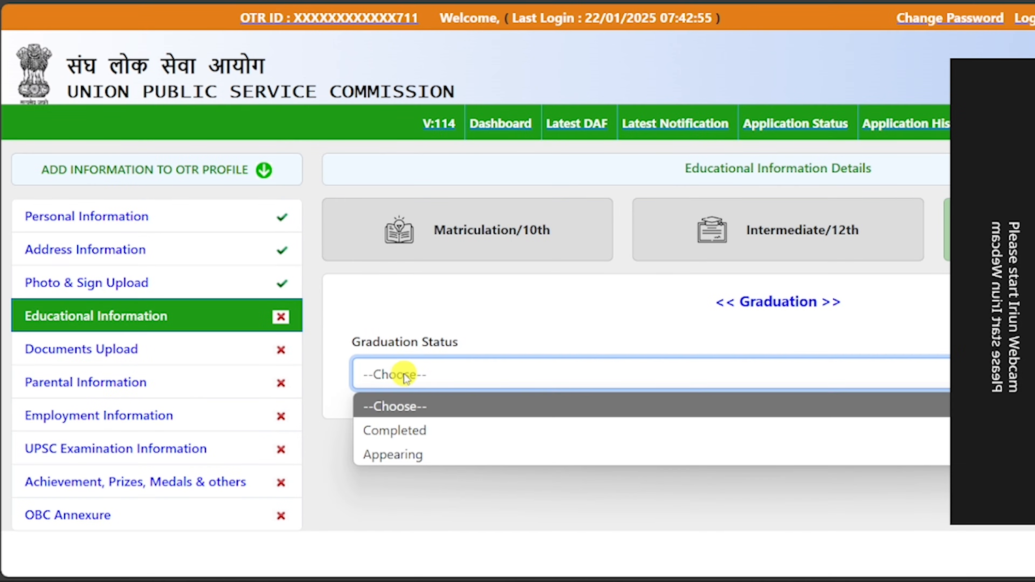
click(419, 455)
scroll(365, 333, down, 3)
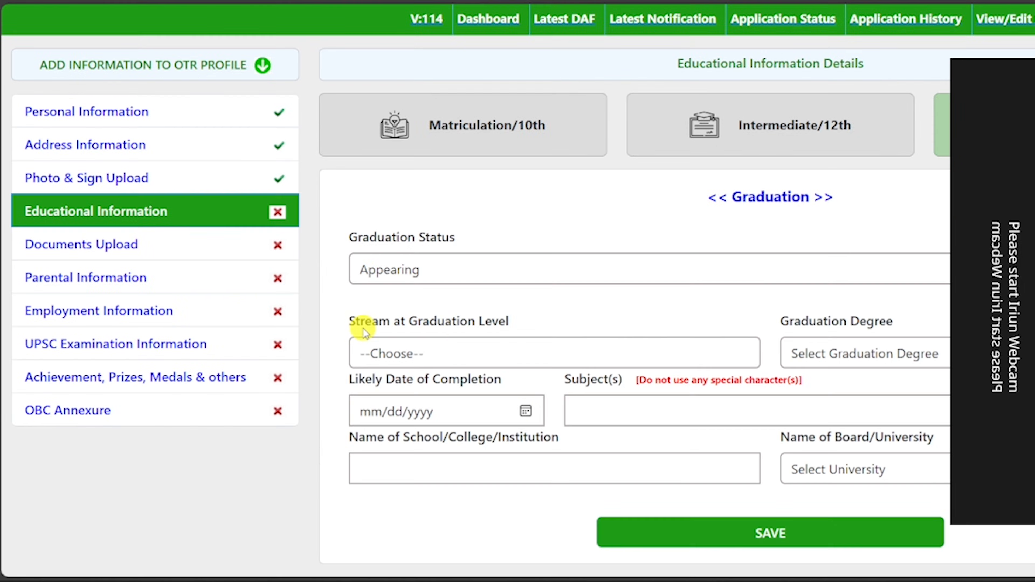
click(433, 355)
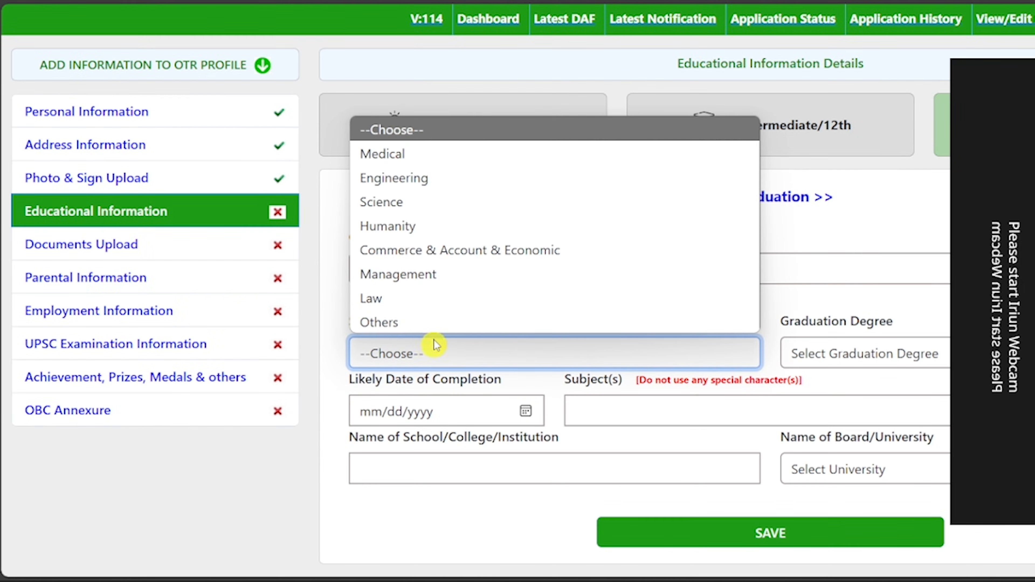
click(427, 206)
click(877, 358)
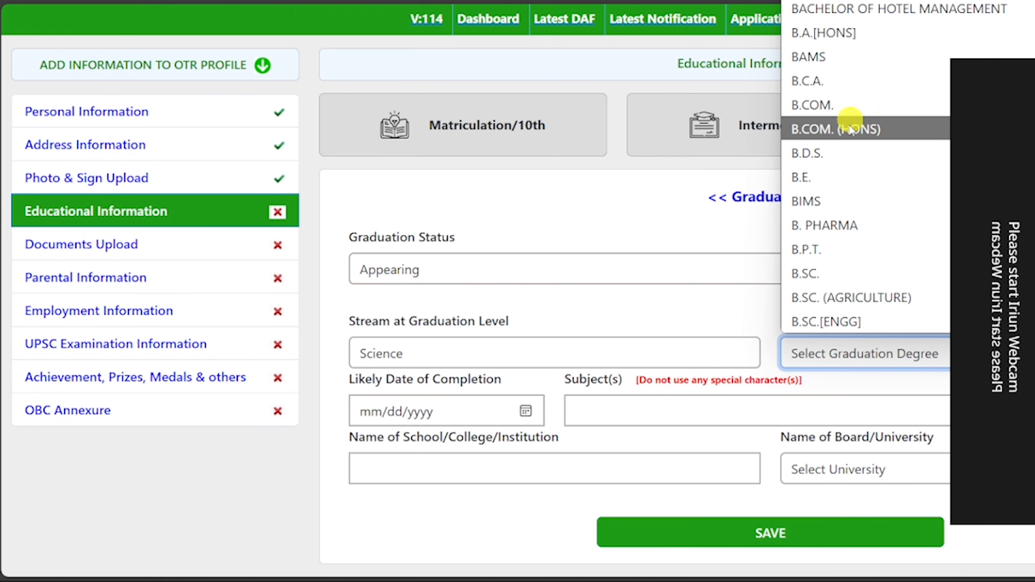
click(836, 273)
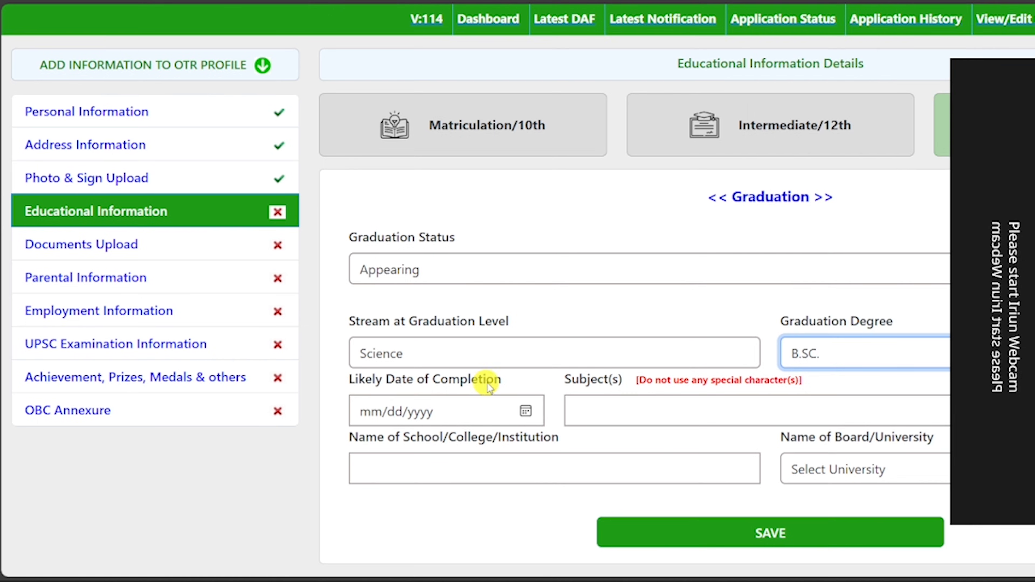
click(526, 411)
click(546, 386)
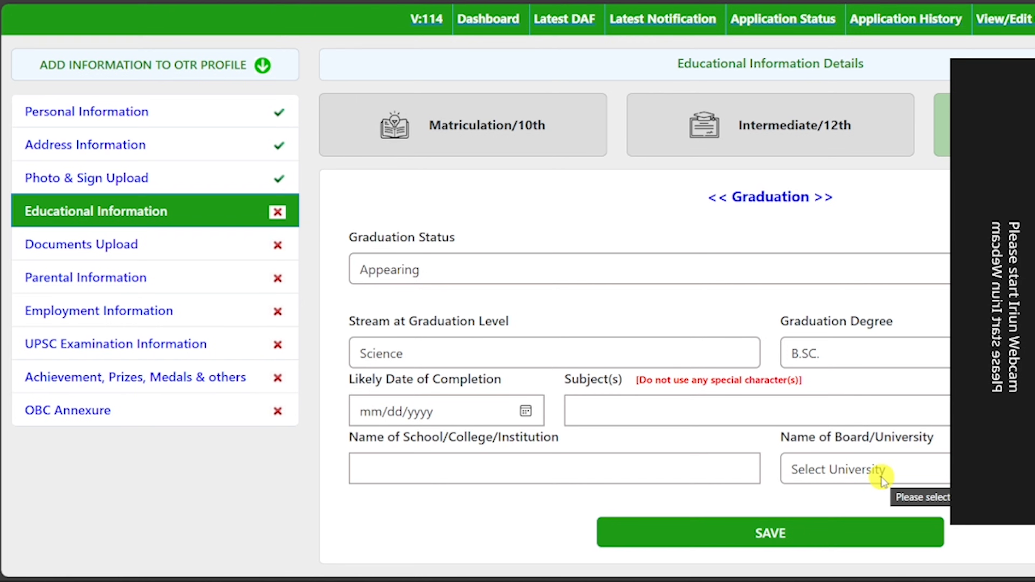
Change graduation status to Completed and reselect Science stream and B.SC. degree.
click(428, 267)
click(385, 325)
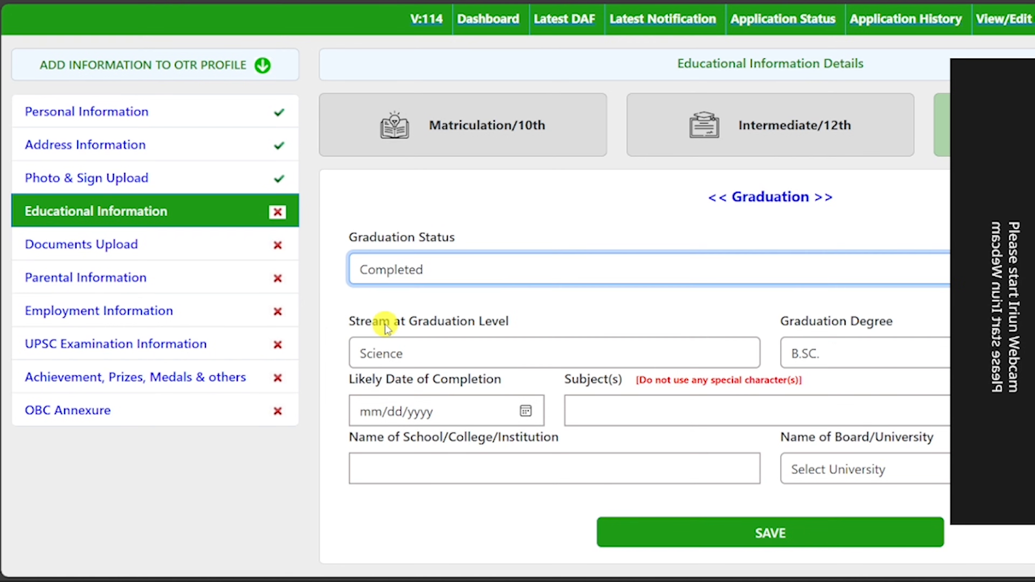
scroll(472, 245, down, 5)
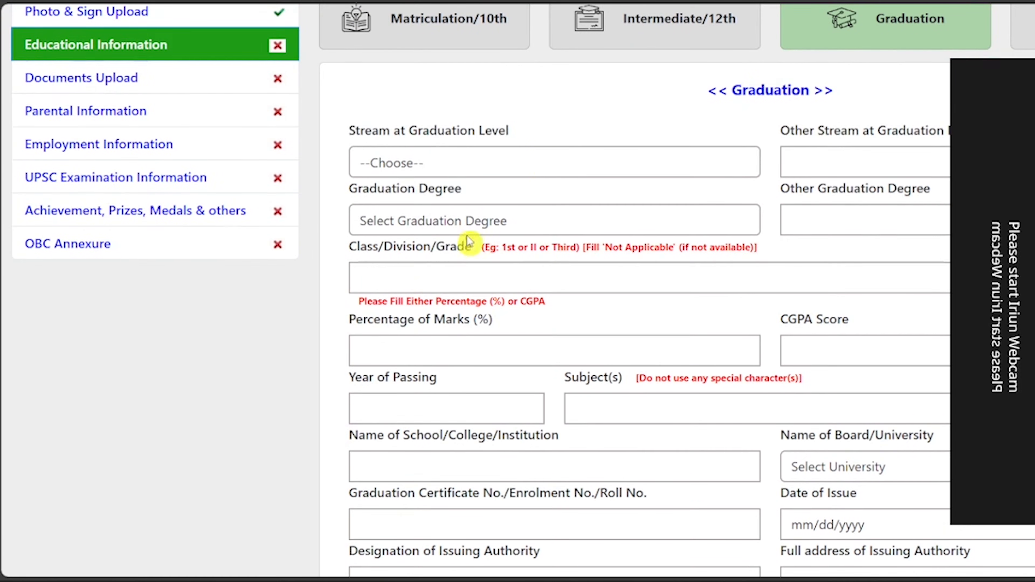
click(393, 162)
click(379, 89)
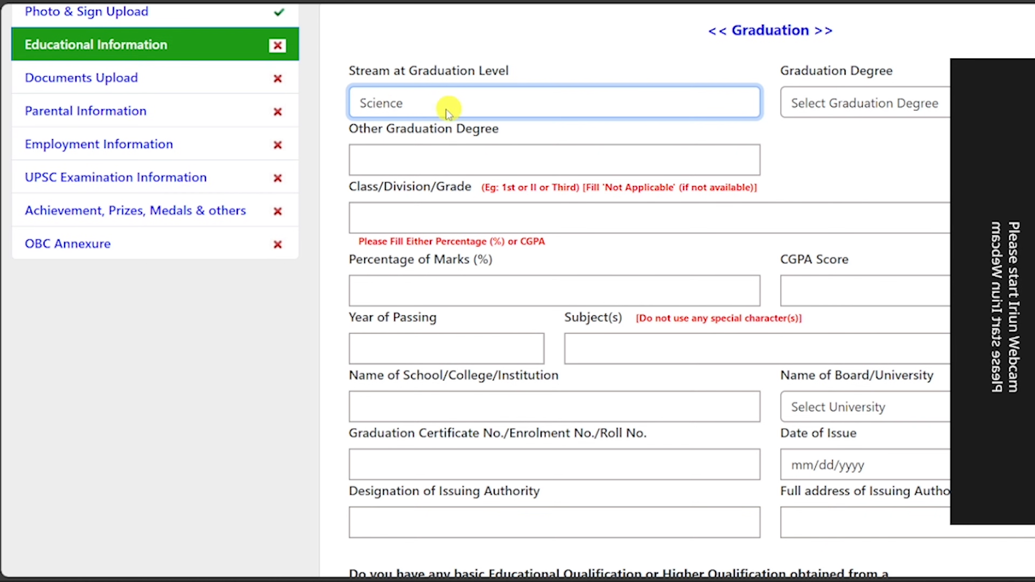
click(833, 102)
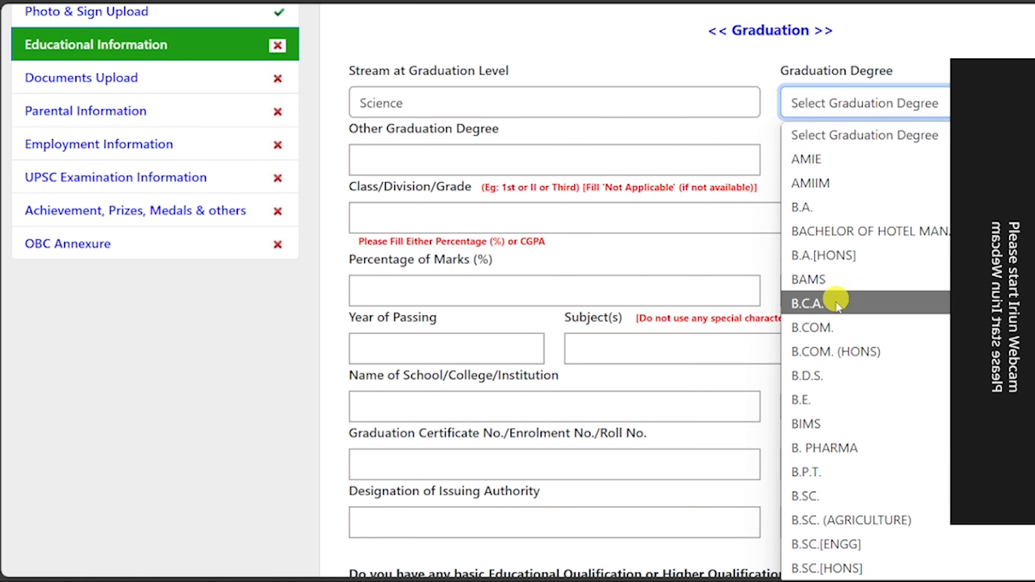
click(845, 496)
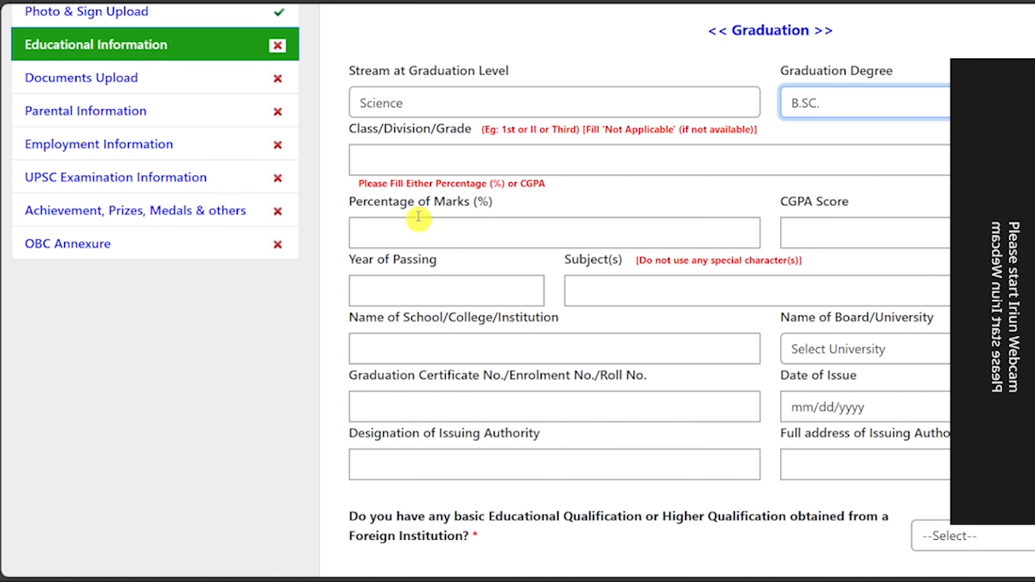
Enter graduation class 1ST, 74.00 percent and passing year 2022.
click(401, 152)
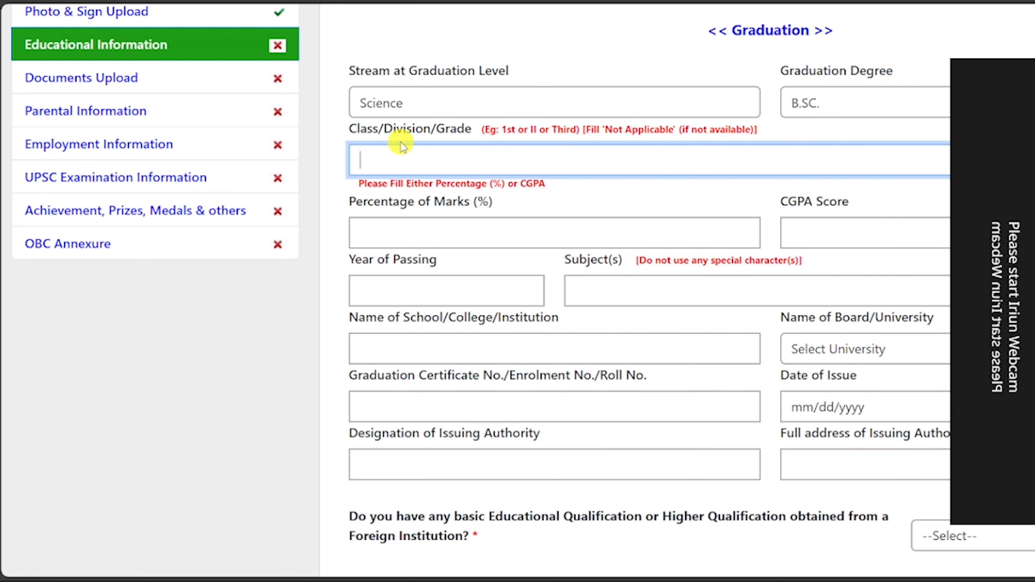
text(1ST)
click(394, 228)
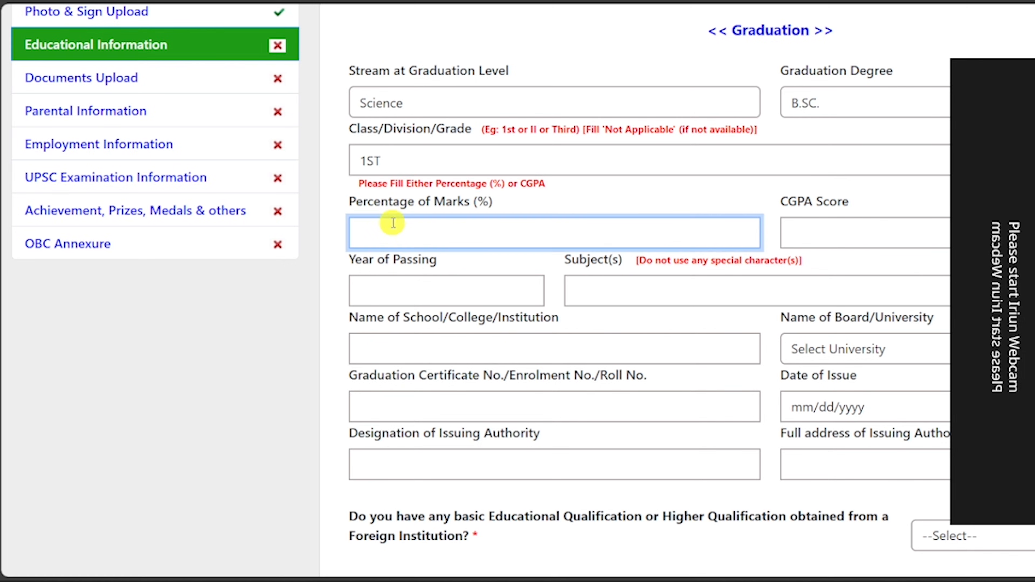
text(74.00)
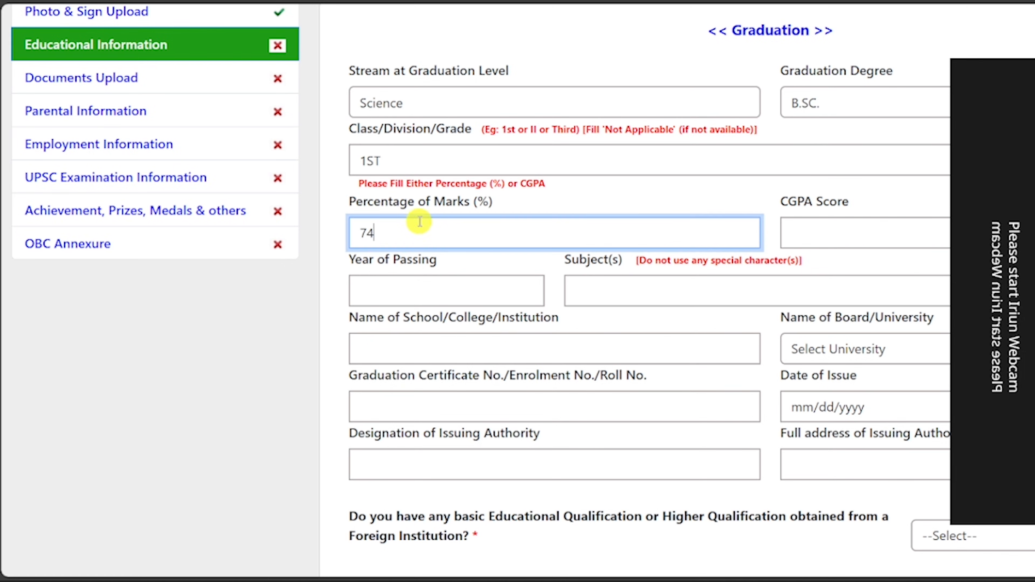
click(416, 292)
text(2022)
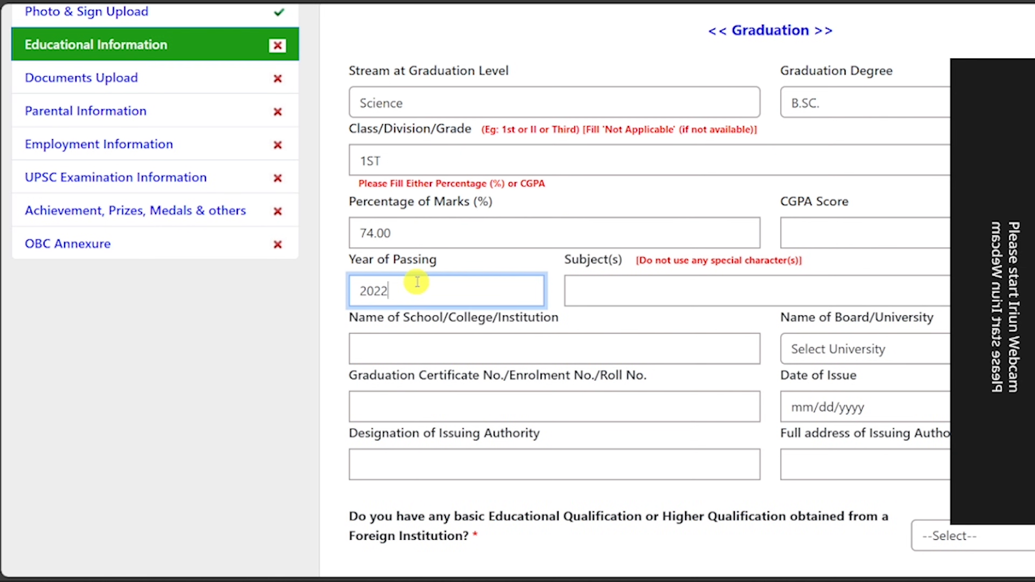
click(633, 292)
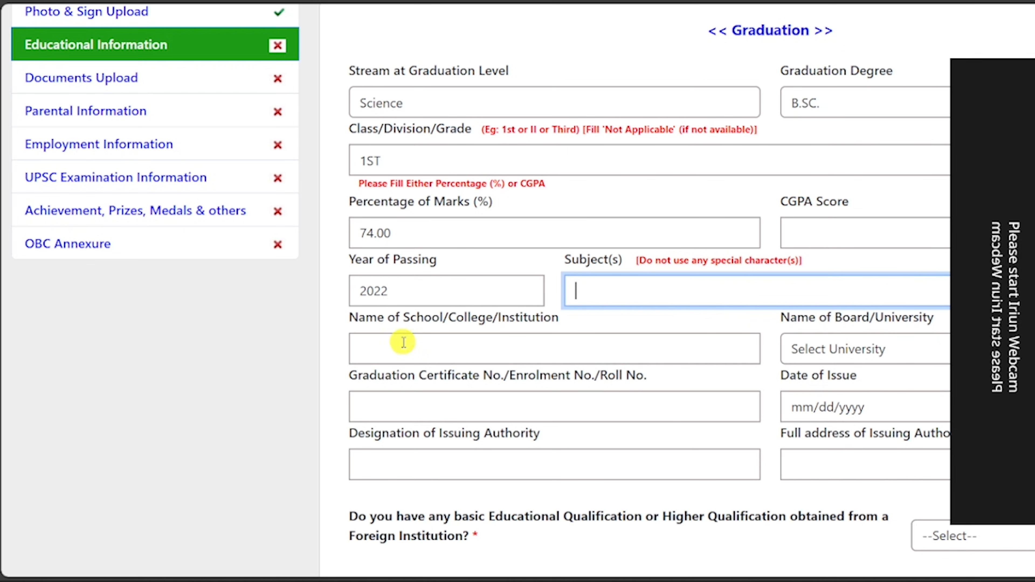
Enter BANGABI as the institution and browse the board/university list.
click(424, 347)
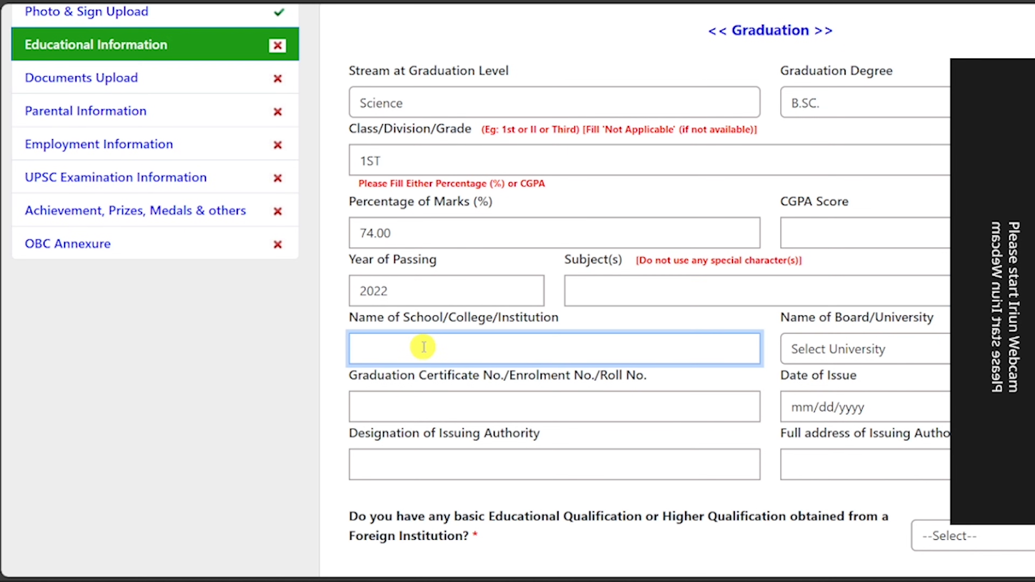
text(BANGABI)
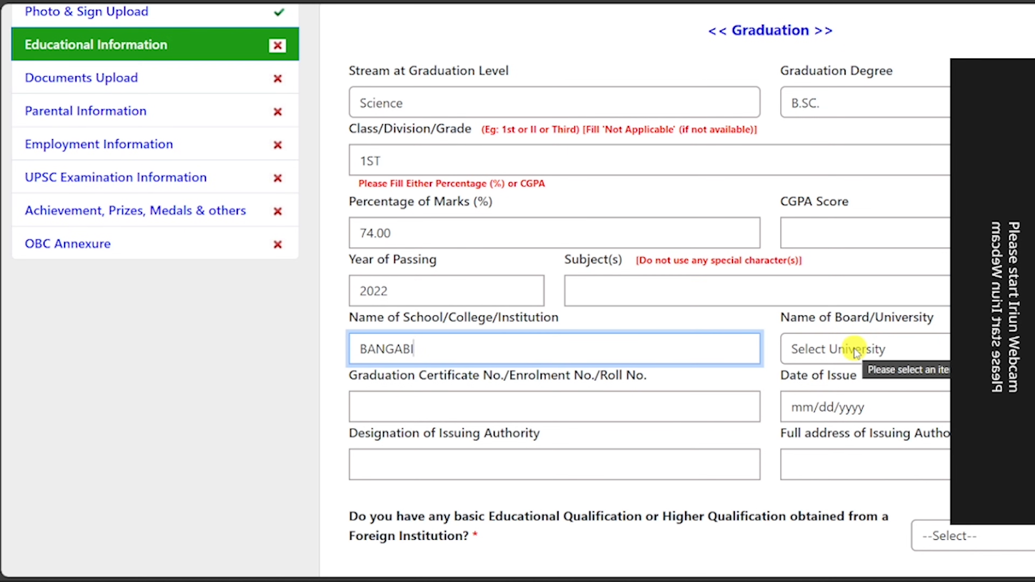
click(856, 348)
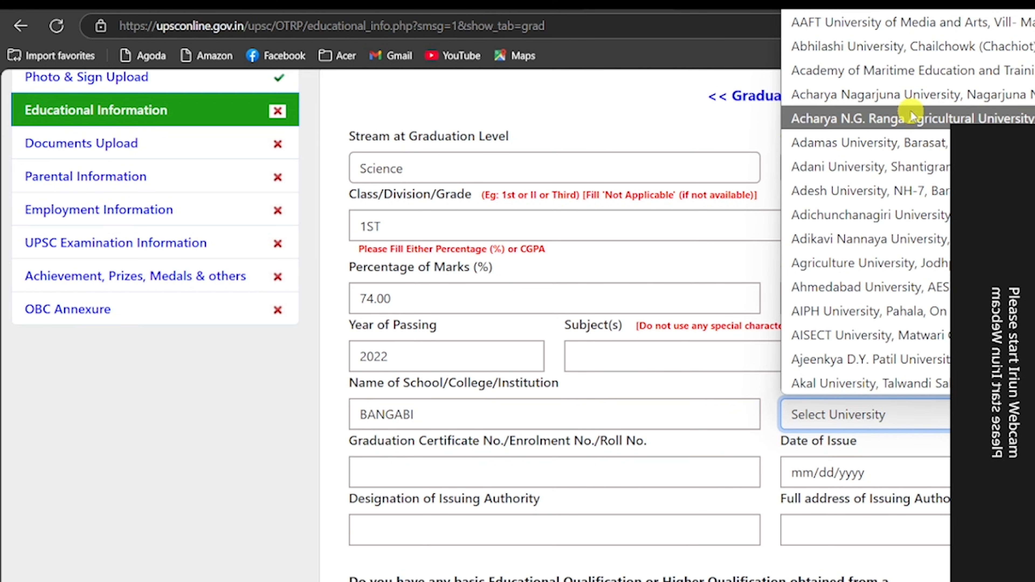
scroll(908, 116, down, 3)
scroll(908, 115, up, 4)
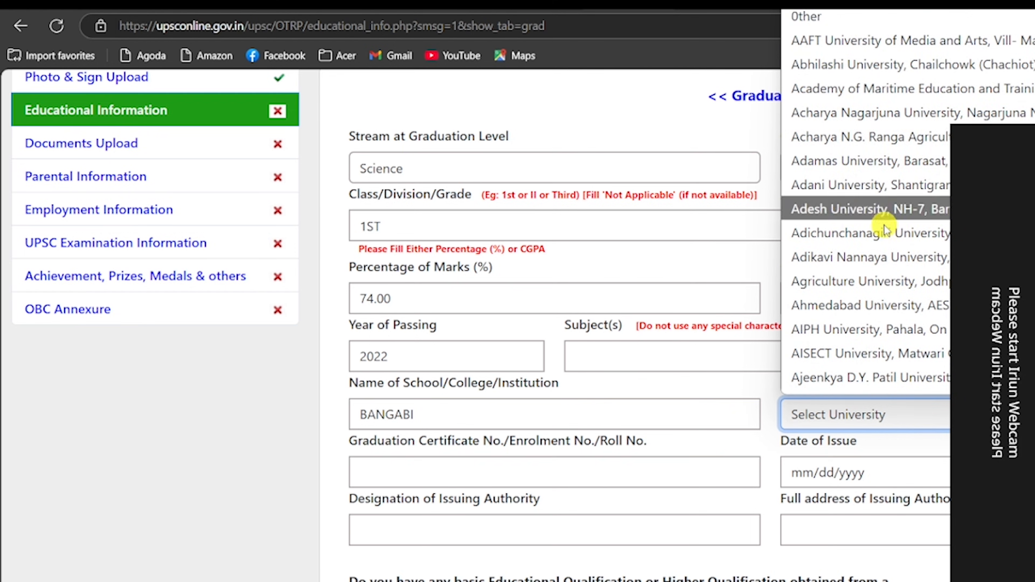
scroll(929, 244, down, 15)
scroll(934, 297, up, 6)
scroll(908, 281, up, 7)
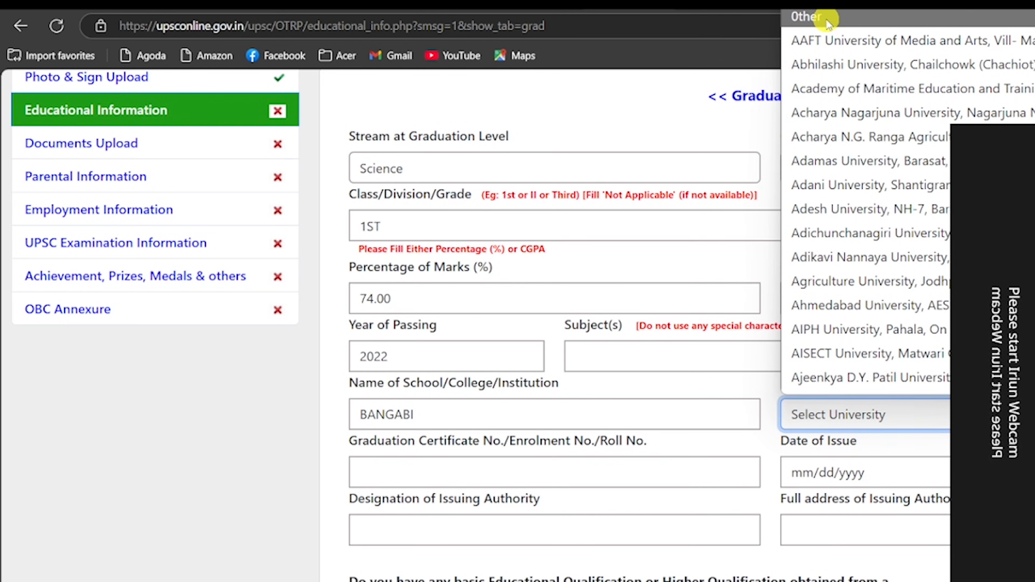
Choose Other university, name it CHITRANJAN, and enter the graduation certificate number.
click(810, 16)
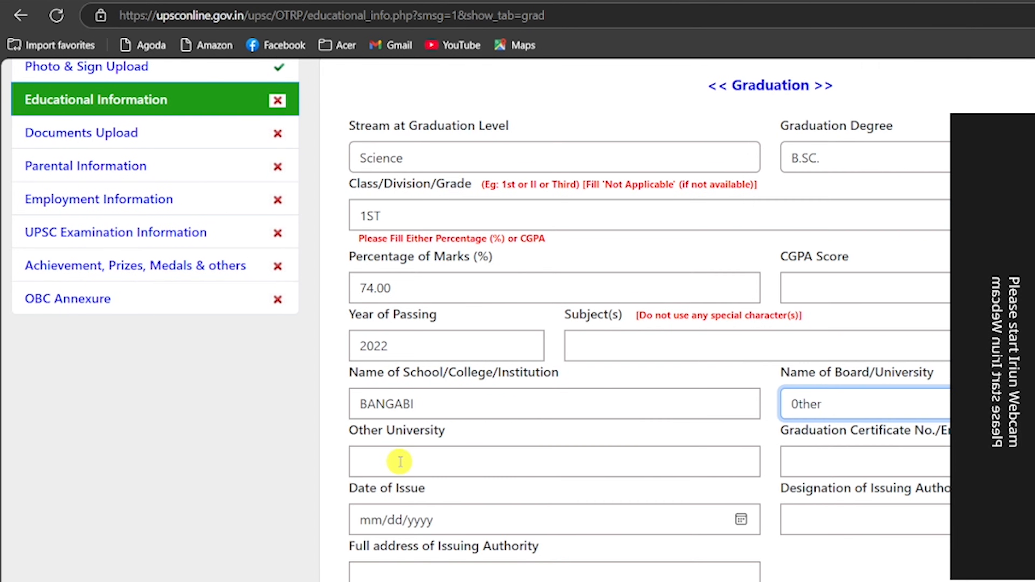
click(409, 461)
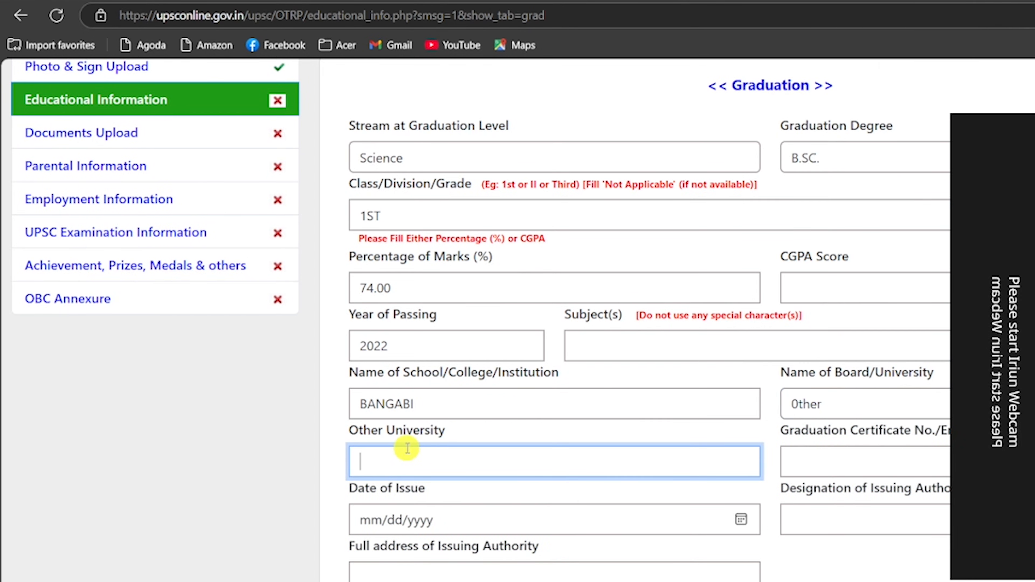
text(CHITRANJAN)
click(839, 462)
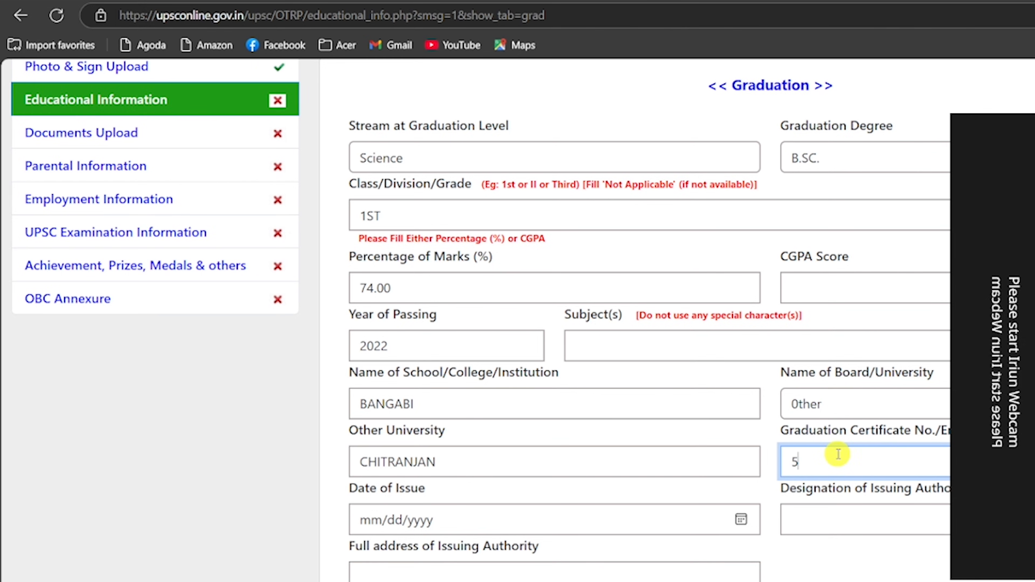
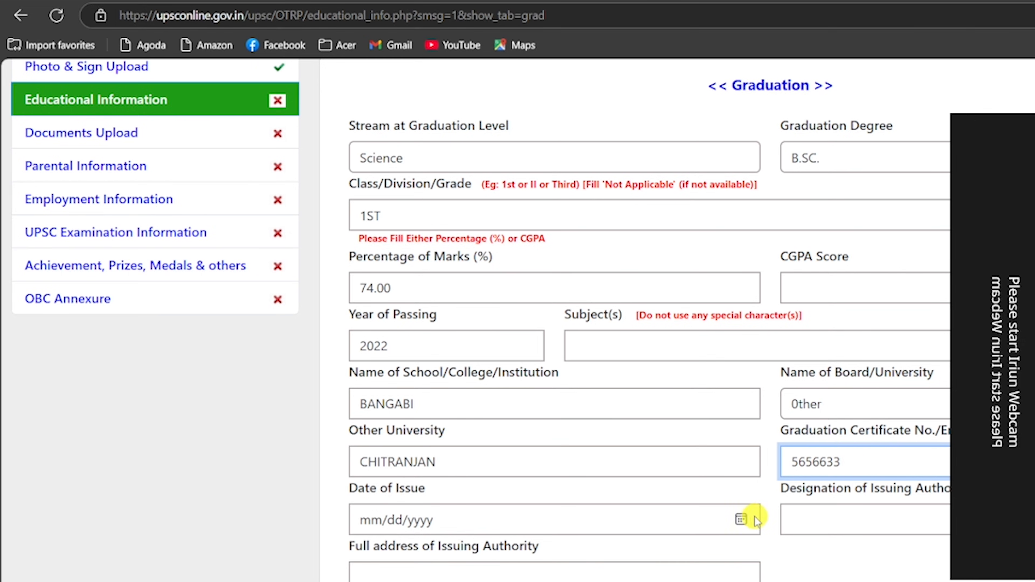
Set issue date 11/09/2022, answer NO to foreign qualification, and save graduation details.
click(741, 520)
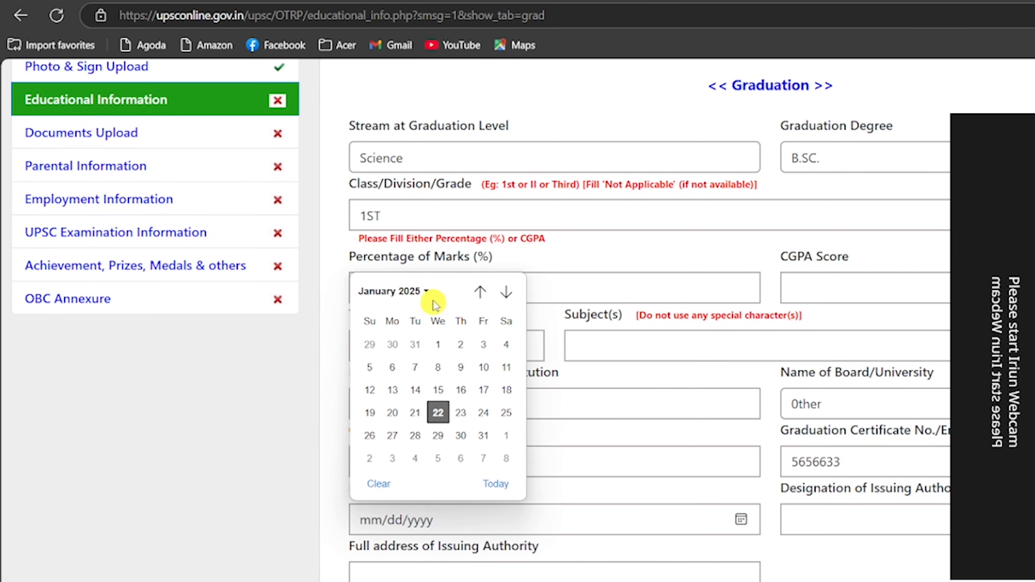
click(426, 292)
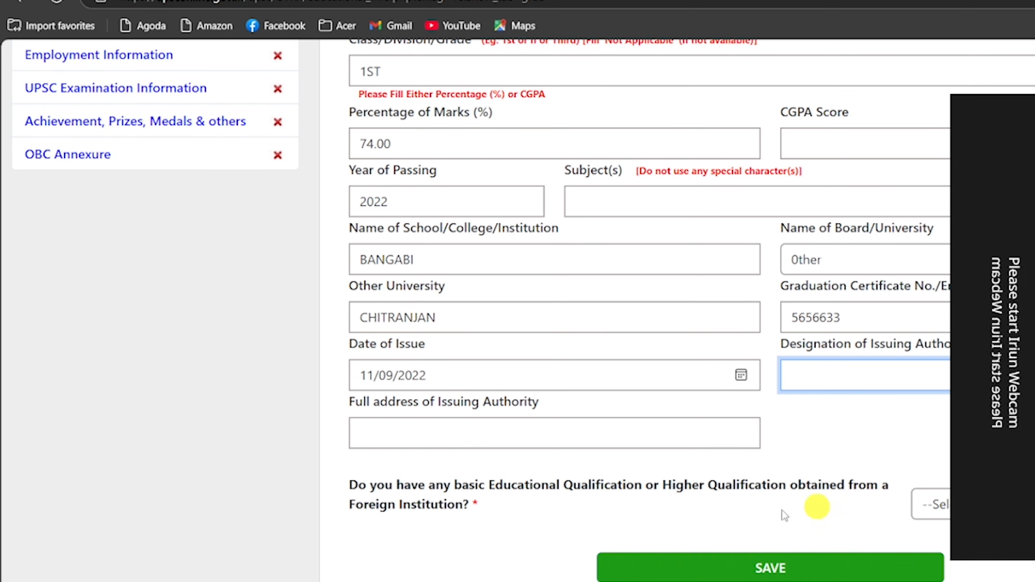
click(937, 505)
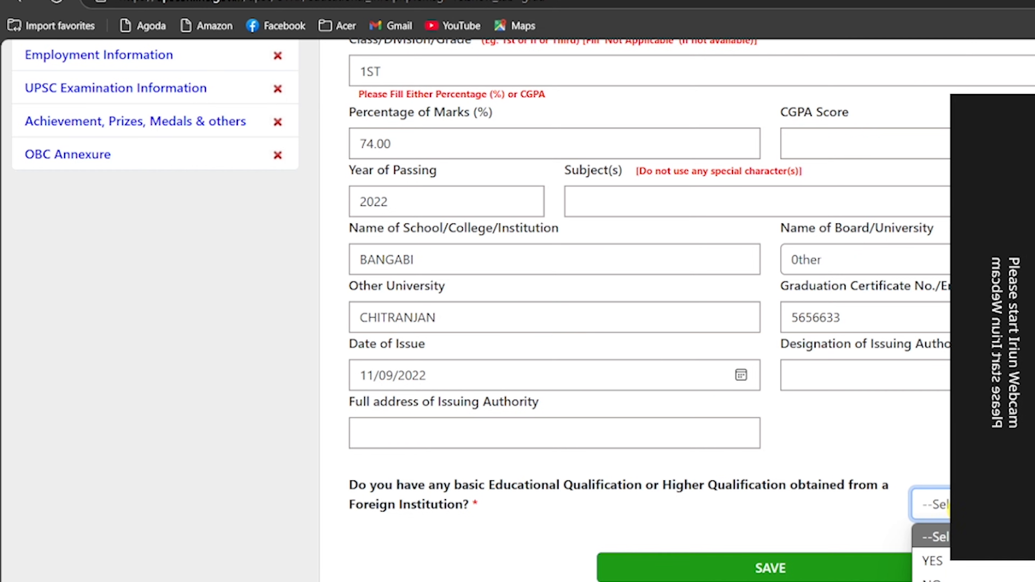
click(960, 579)
click(773, 569)
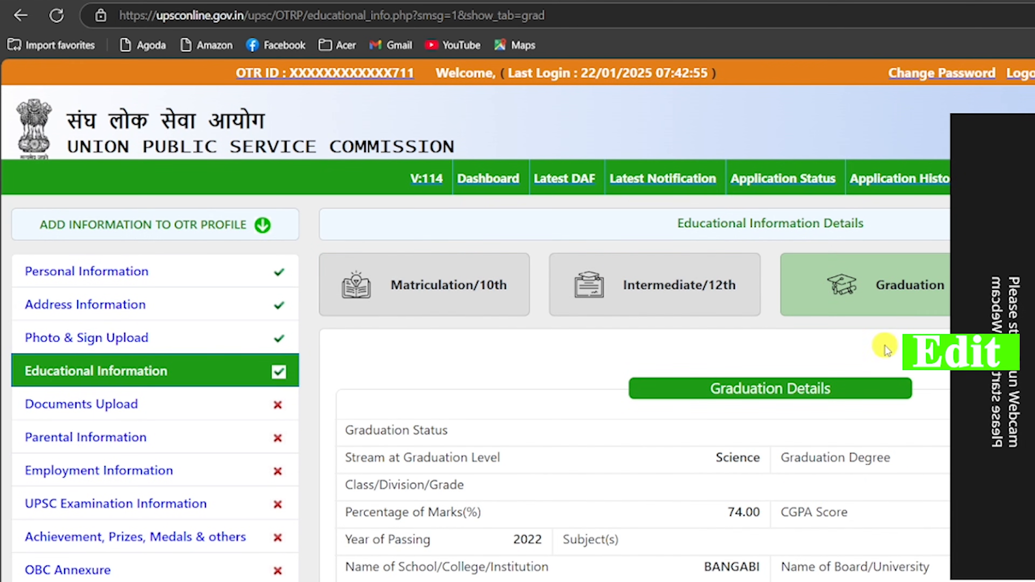
click(902, 394)
Open Documents Upload and review the required certificates, including the OBC/EWS undertaking proforma.
click(82, 405)
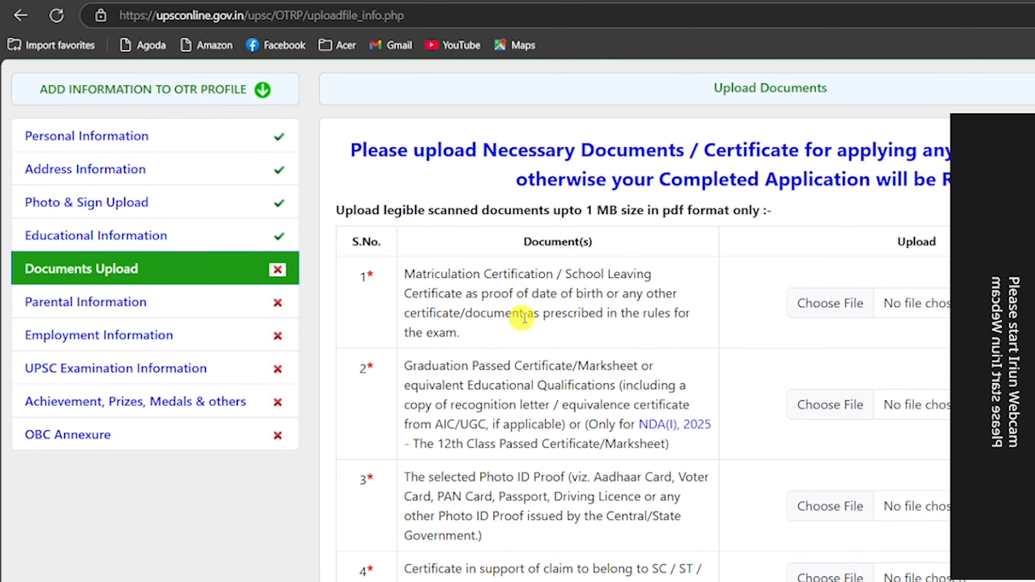
scroll(528, 312, down, 3)
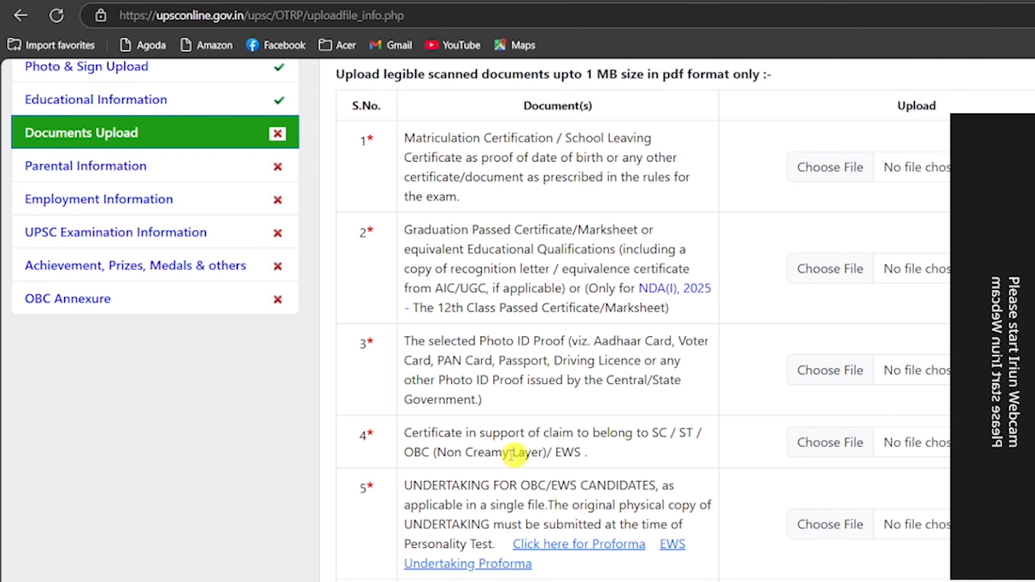
scroll(527, 446, down, 3)
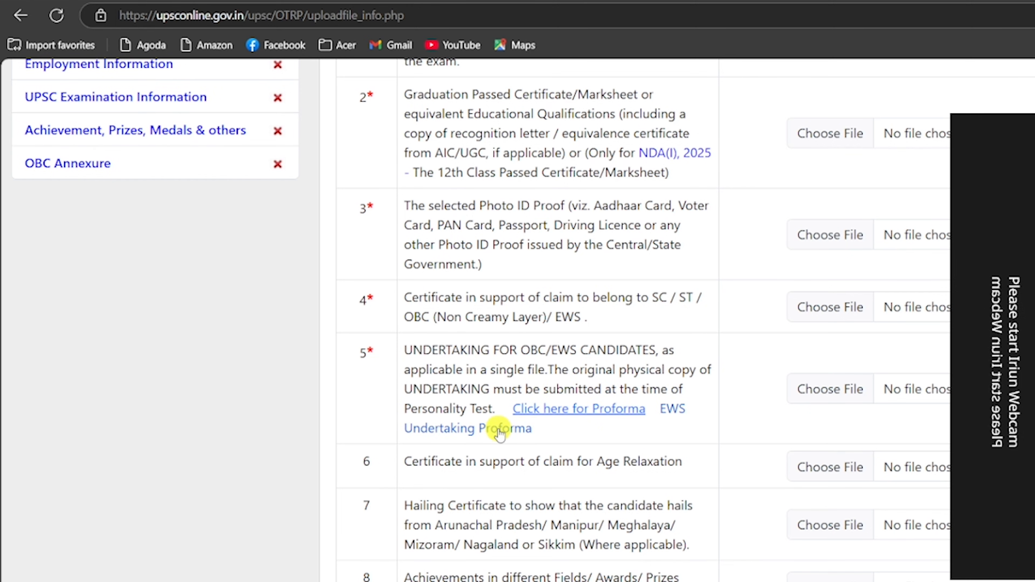
scroll(513, 536, down, 1)
scroll(527, 493, up, 2)
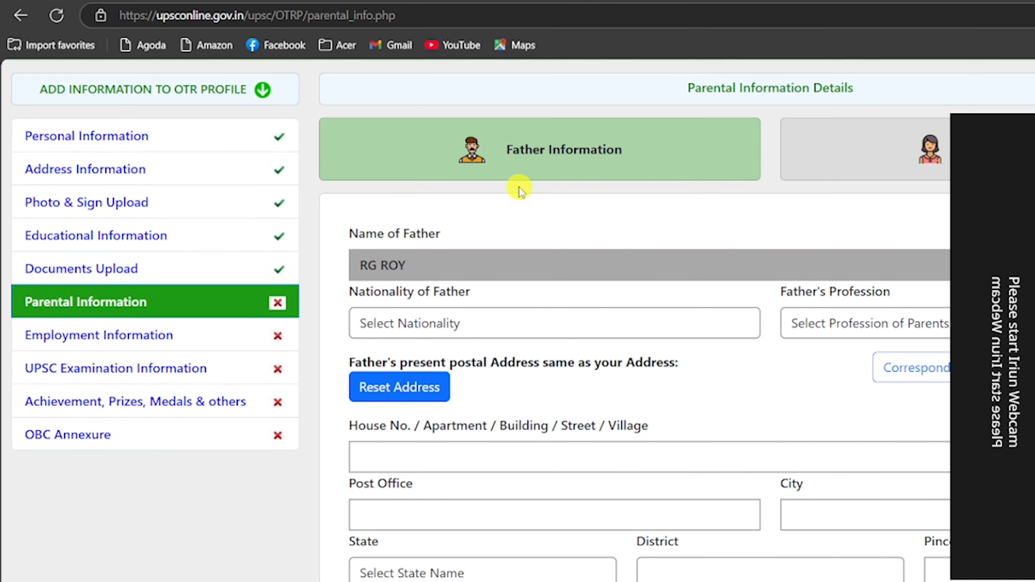
Set father's nationality INDIAN, profession Agriculture, and copy the correspondence address.
scroll(756, 225, down, 3)
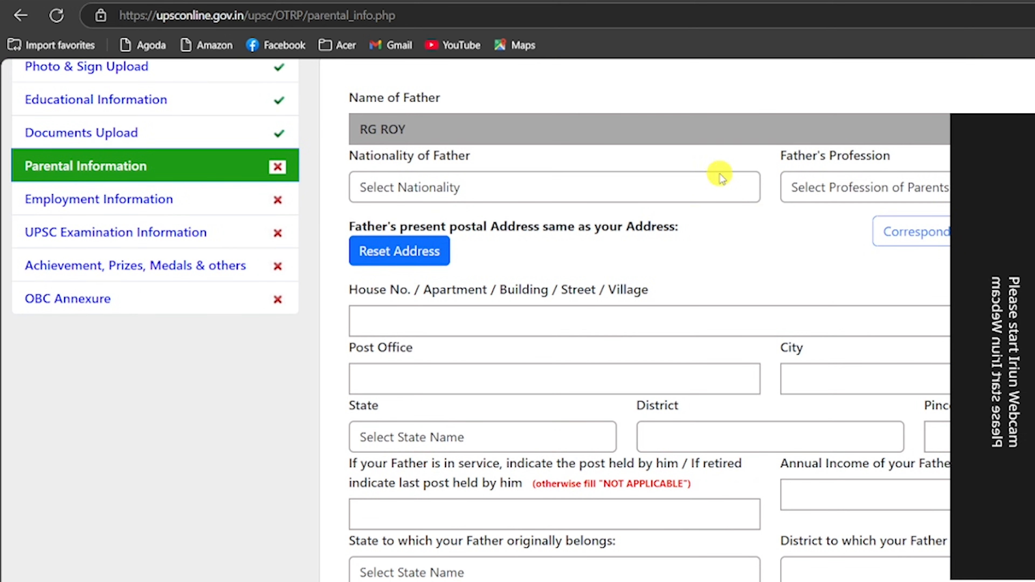
click(451, 187)
click(427, 239)
click(840, 188)
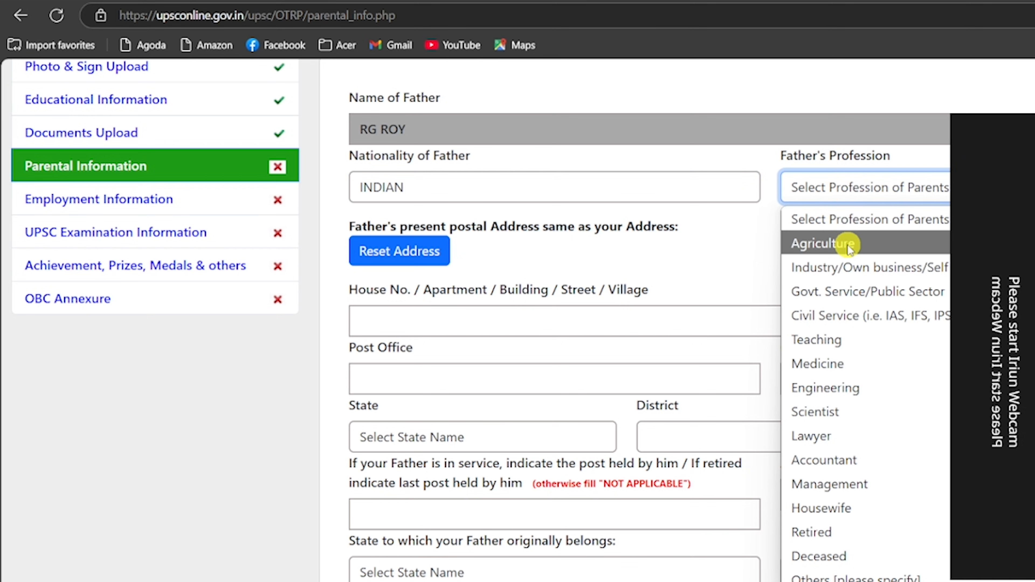
click(848, 245)
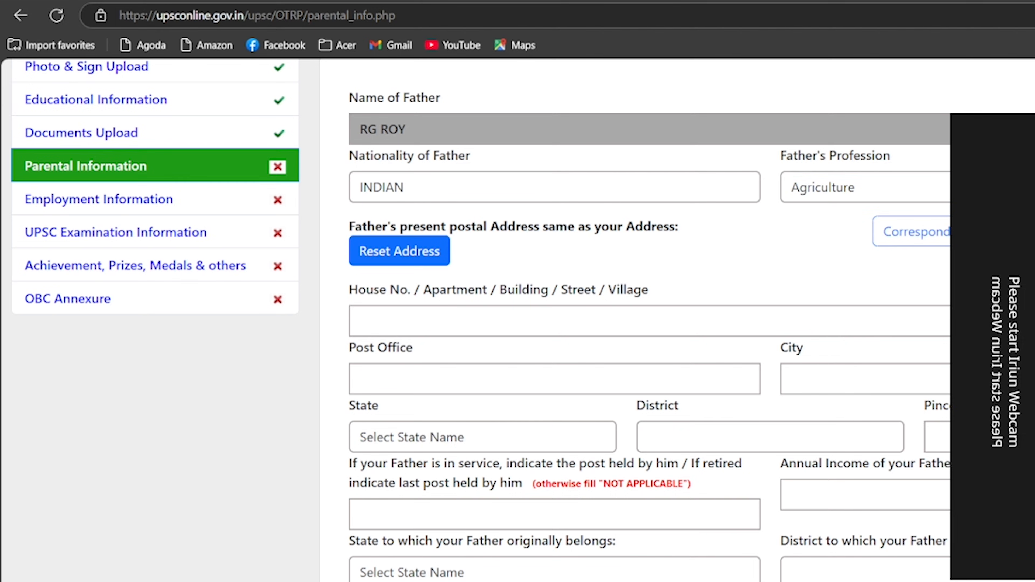
click(882, 238)
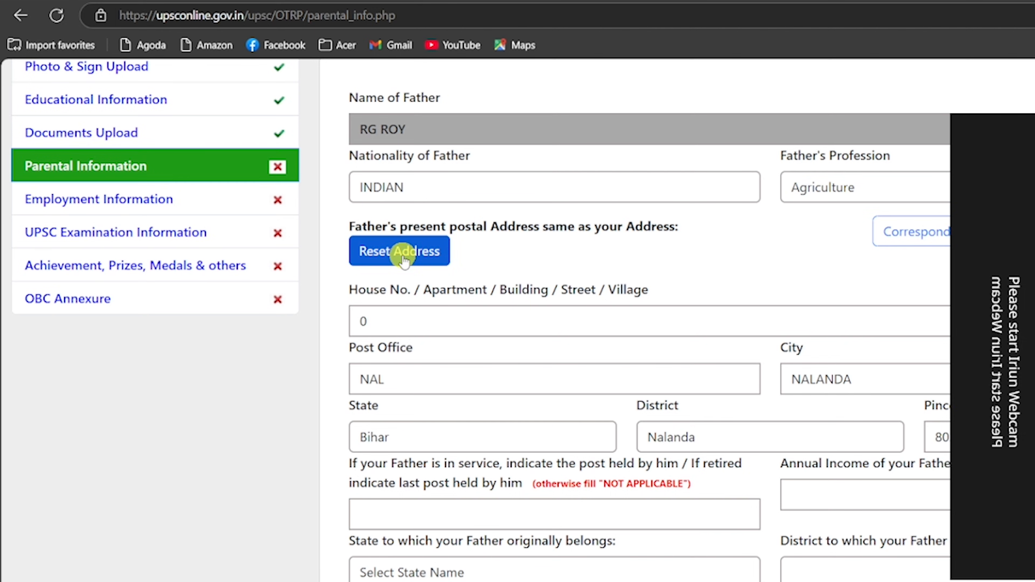
scroll(445, 432, down, 1)
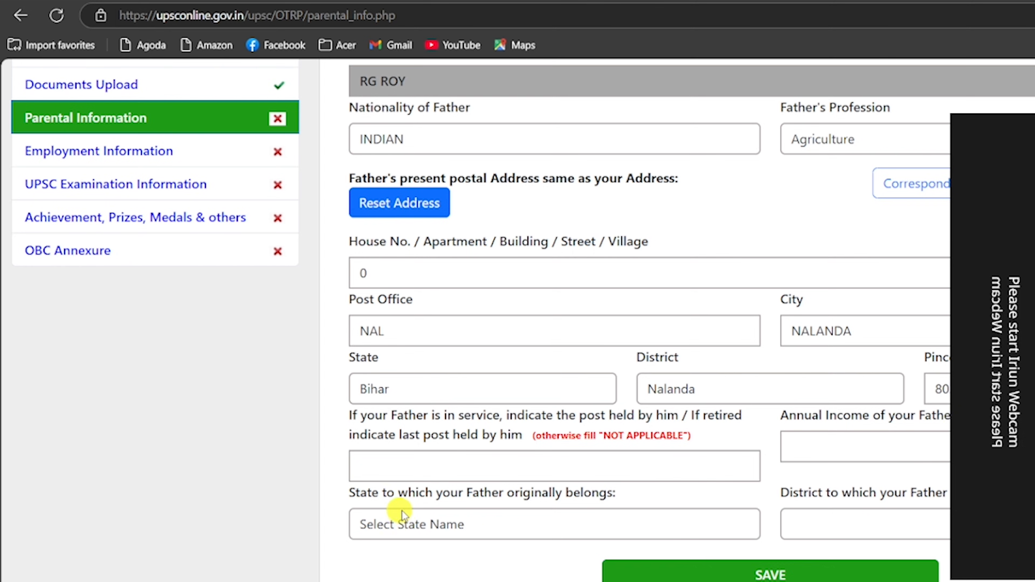
Set father's origin state Bihar and district Nalanda, then save his details.
click(466, 523)
scroll(403, 202, down, 1)
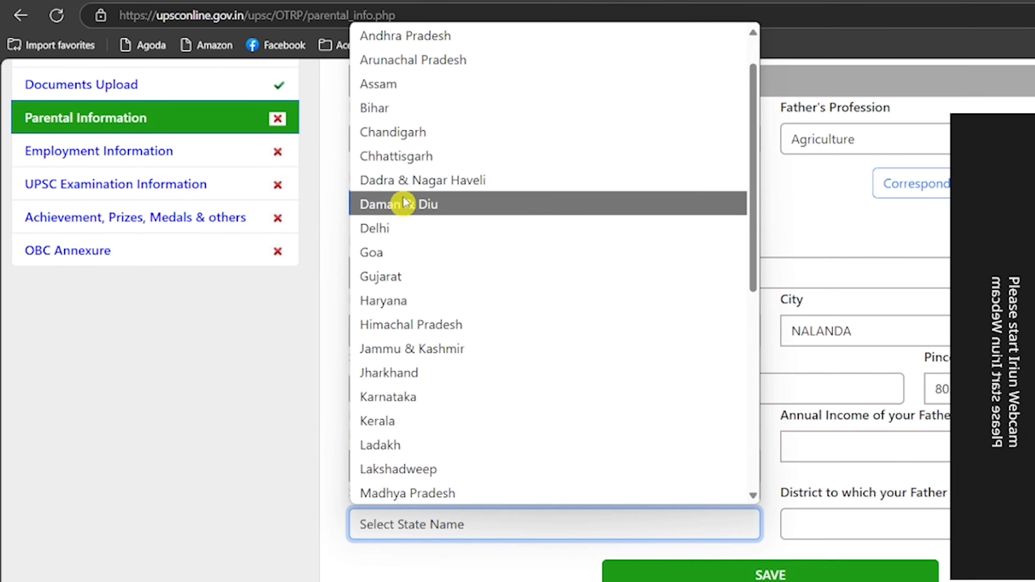
click(379, 107)
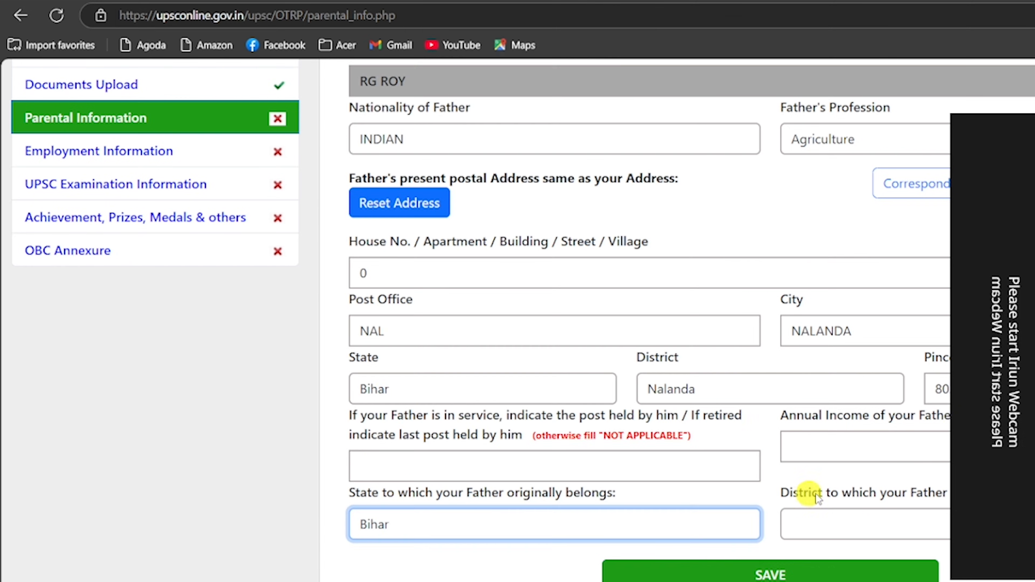
click(910, 536)
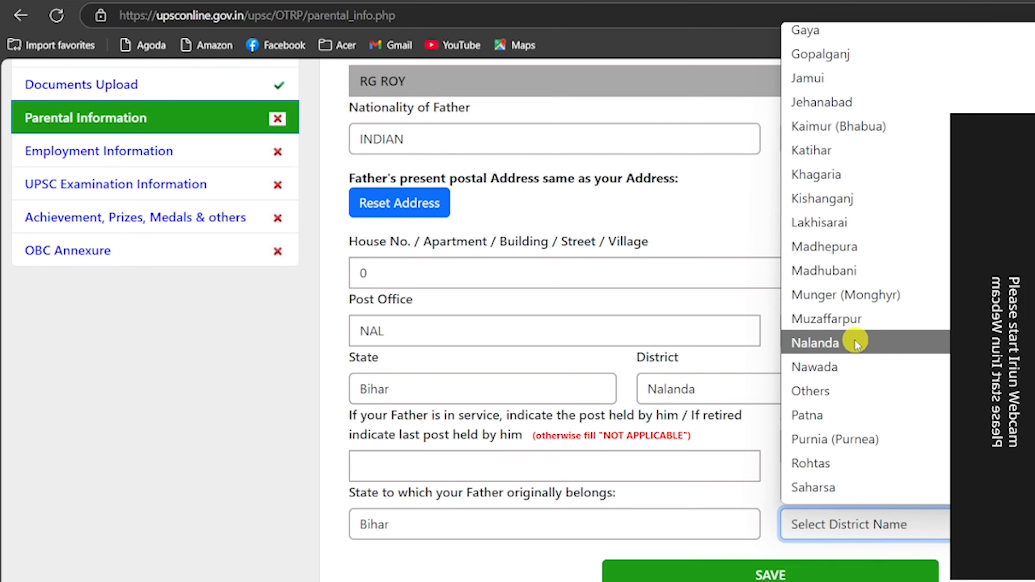
click(856, 342)
click(781, 573)
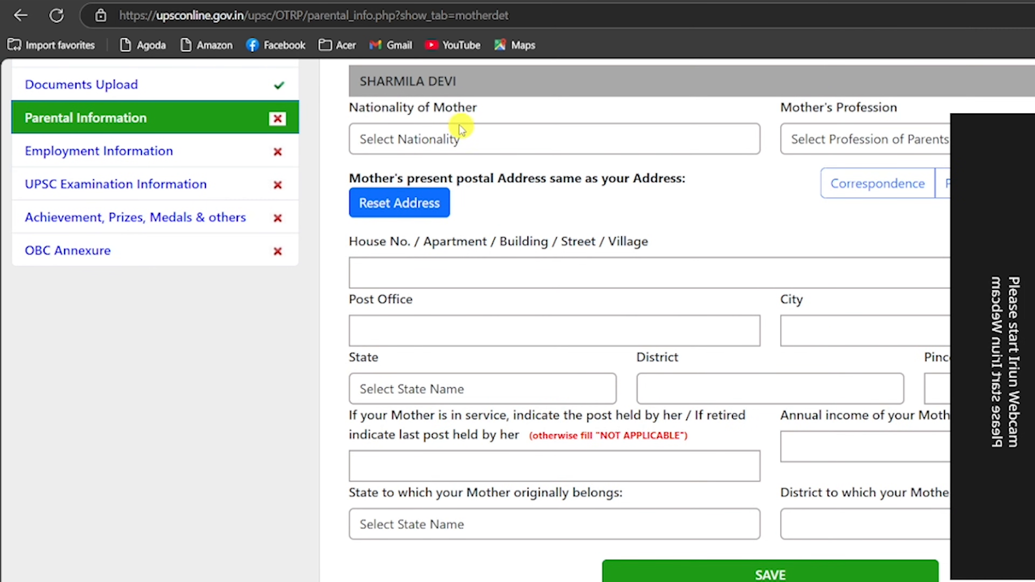
Set mother's nationality INDIAN, profession Housewife, copied address, and post NOT APPLICABLE.
click(456, 139)
click(416, 194)
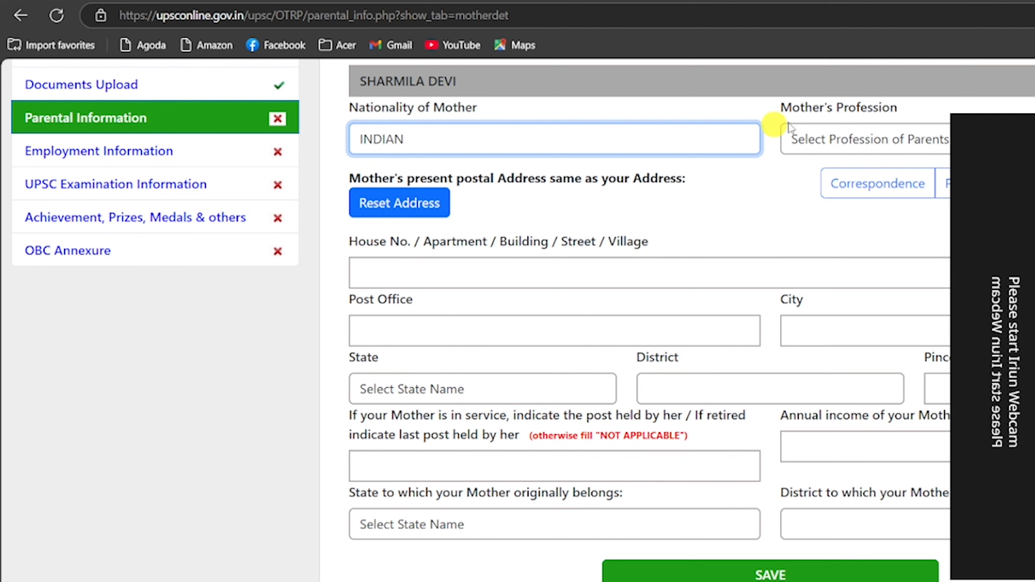
click(833, 141)
click(836, 460)
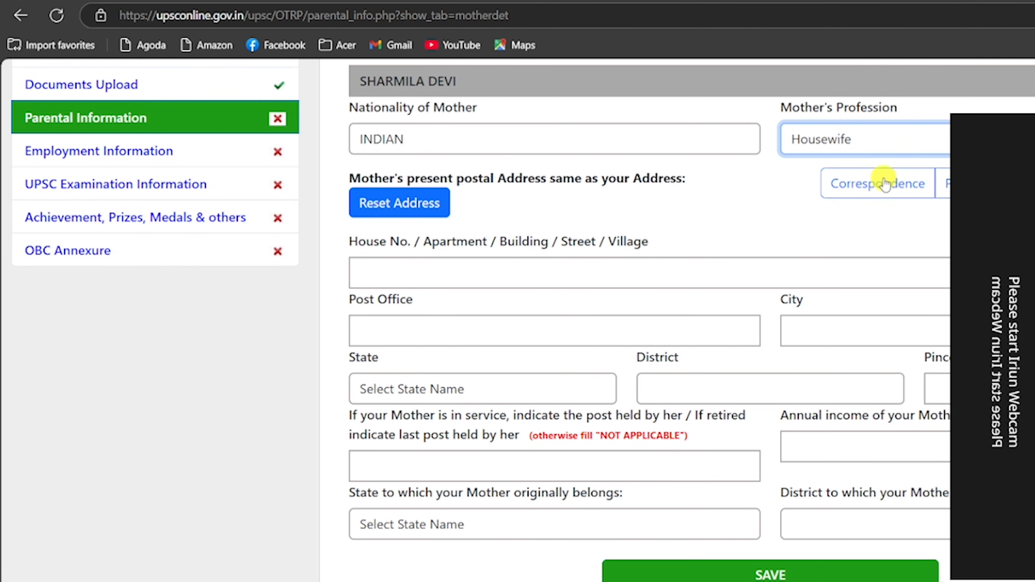
click(944, 185)
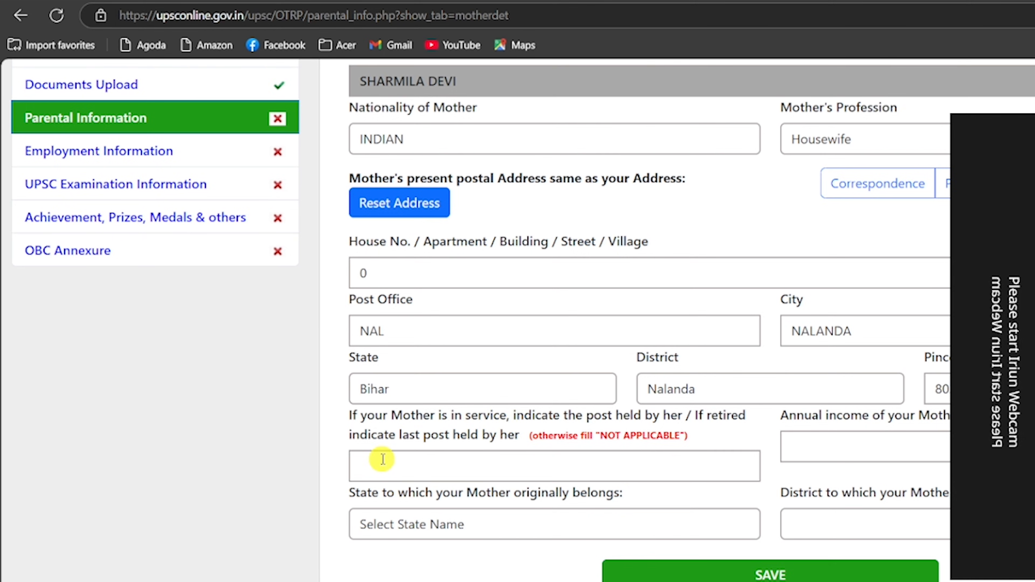
click(477, 467)
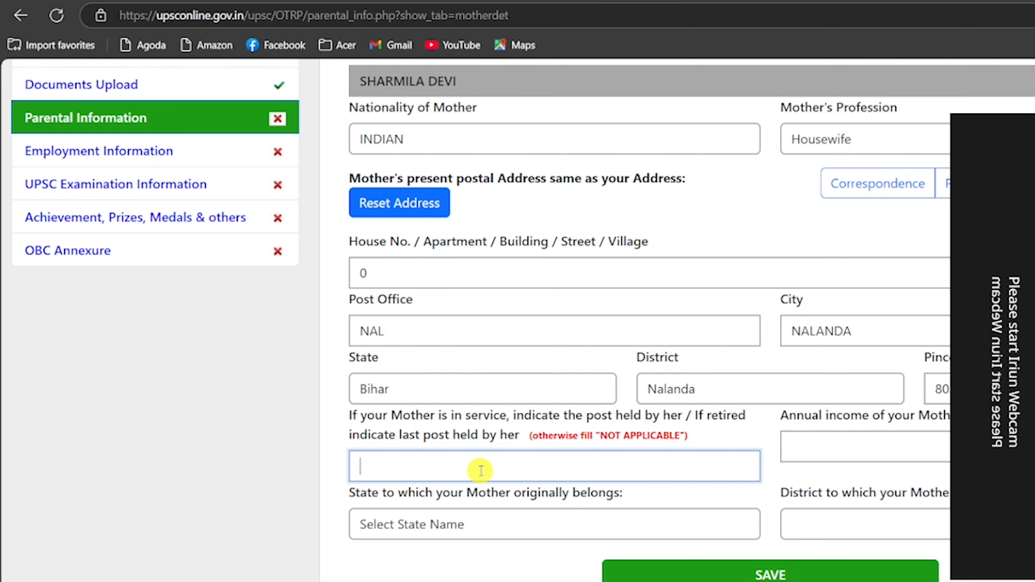
text(NOT APPLICABLE)
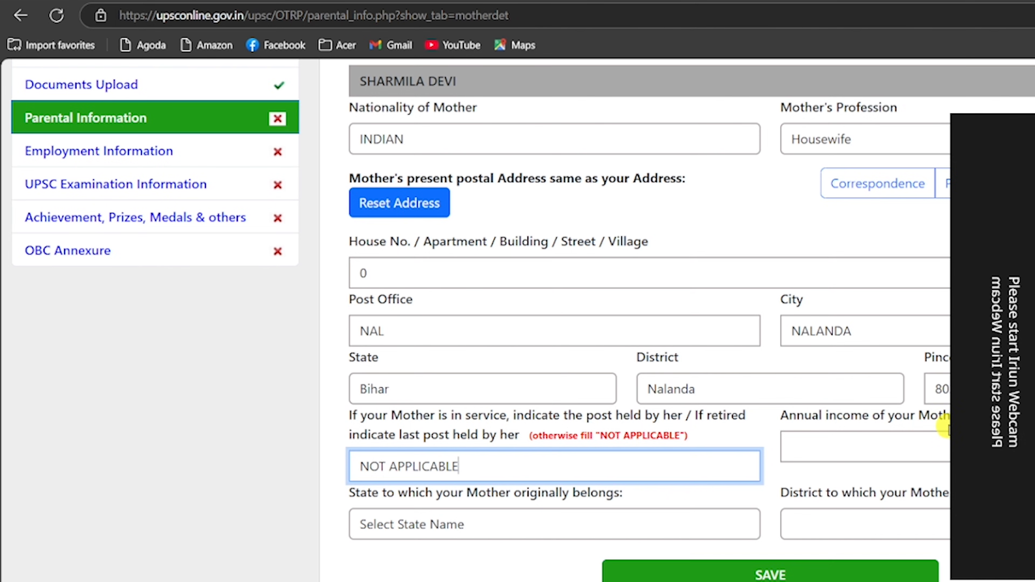
click(923, 437)
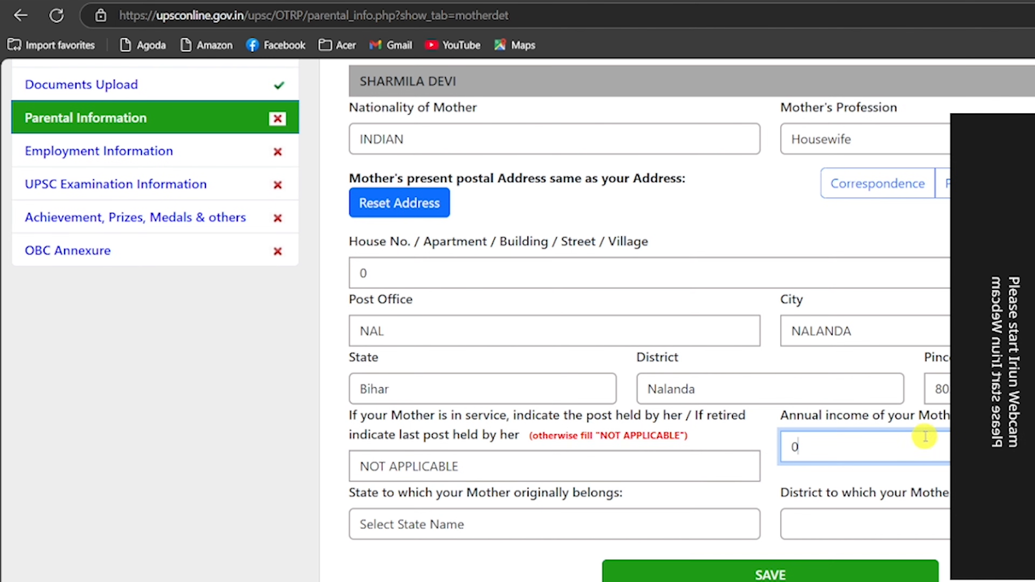
Set mother's origin state Bihar and district Nawada, then save her details.
click(491, 524)
key(b)
key(Return)
click(864, 525)
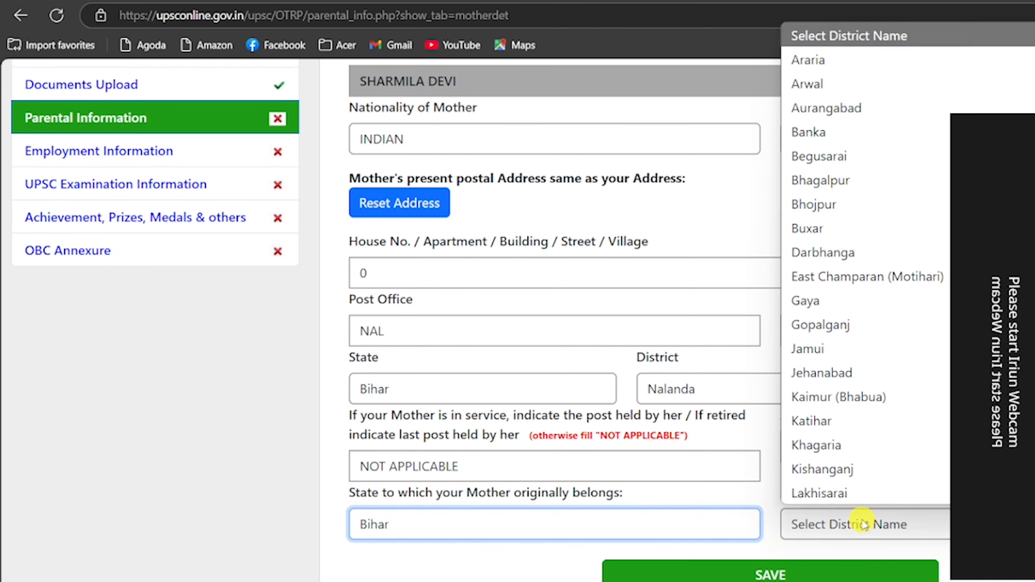
scroll(852, 338, down, 2)
scroll(849, 393, down, 2)
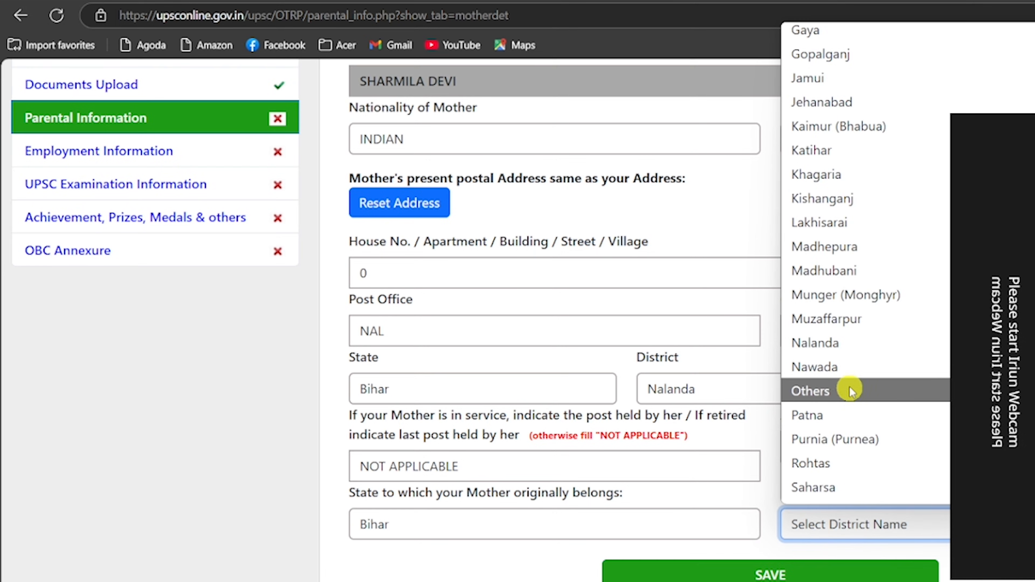
click(847, 368)
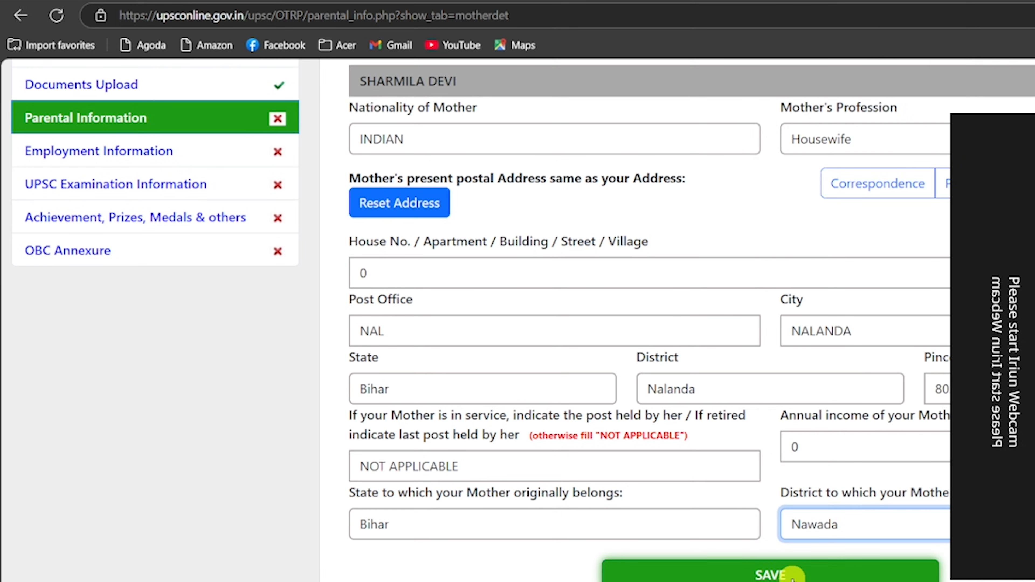
click(793, 576)
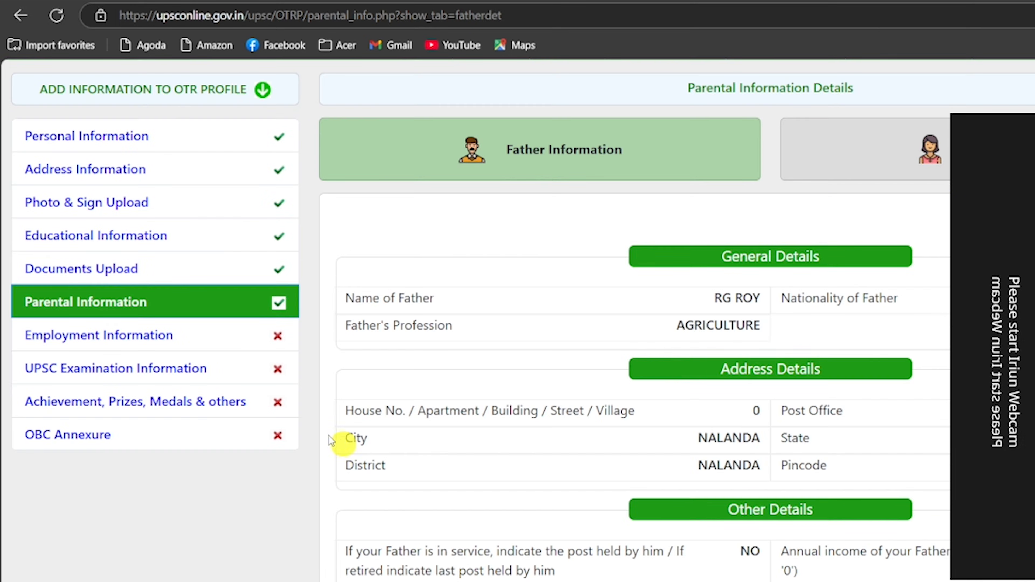
Save Employment Information as Not Employed, never employed (NO) and never self-employed (NO).
click(99, 337)
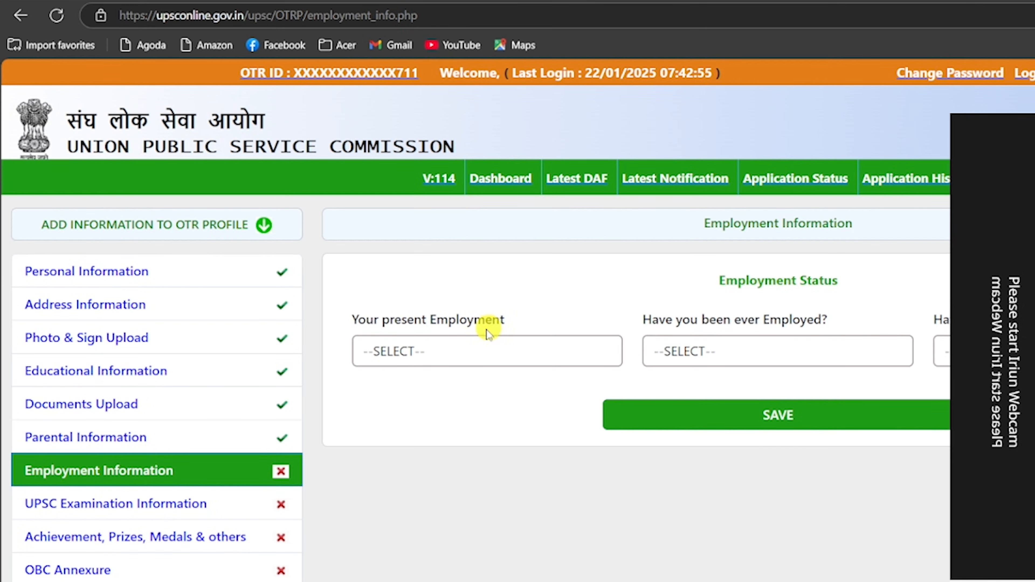
click(463, 354)
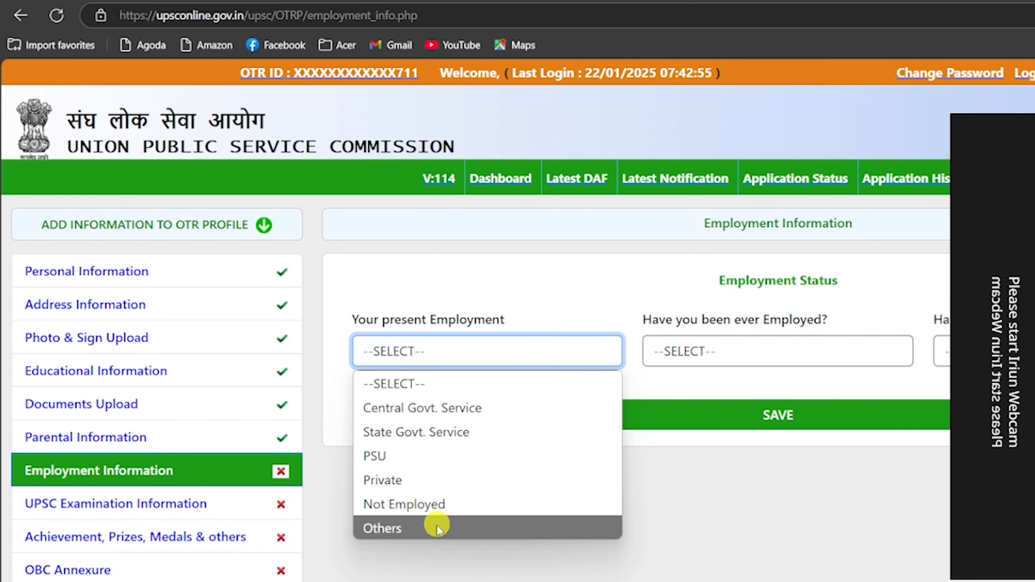
click(434, 506)
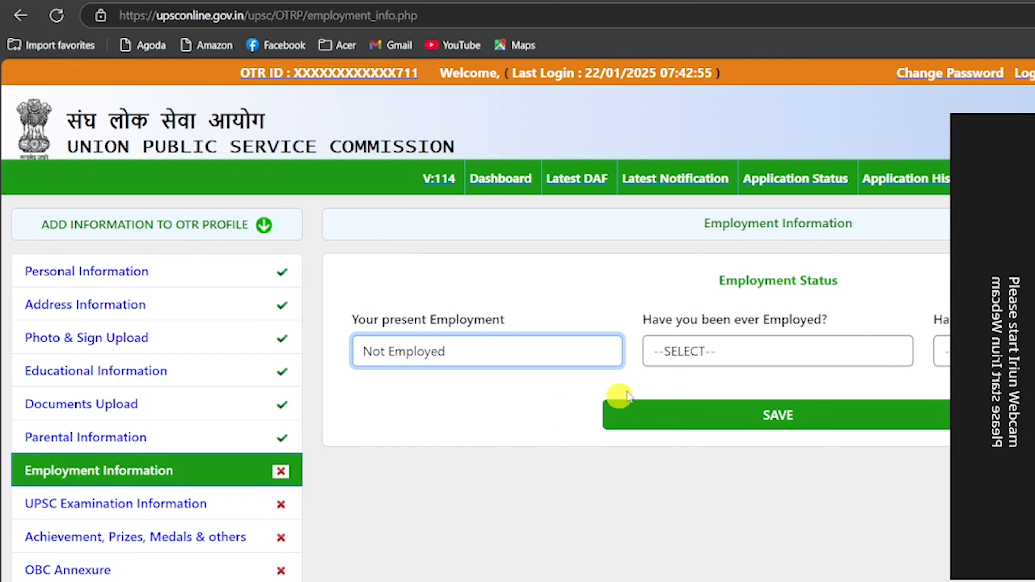
click(729, 351)
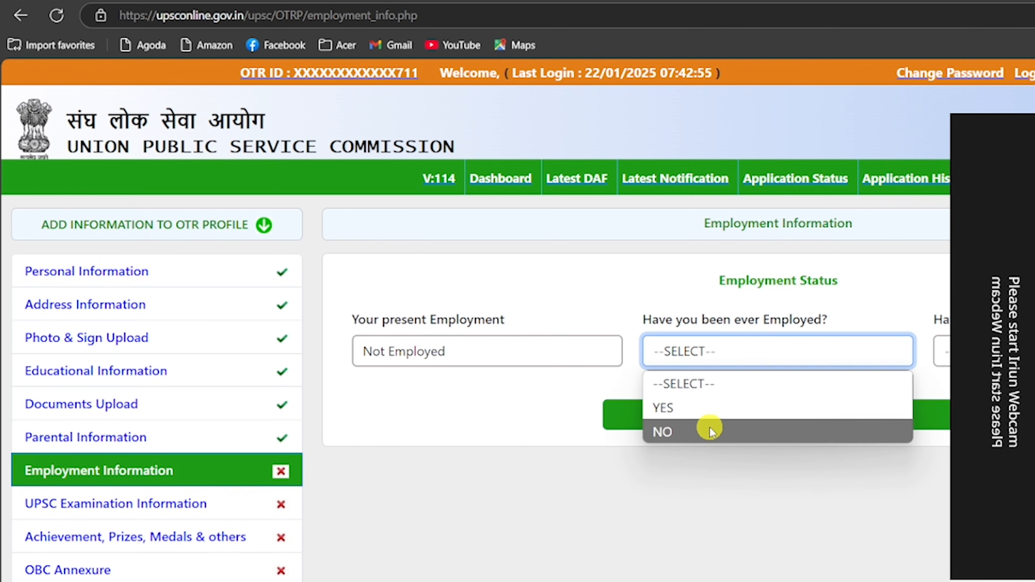
click(692, 431)
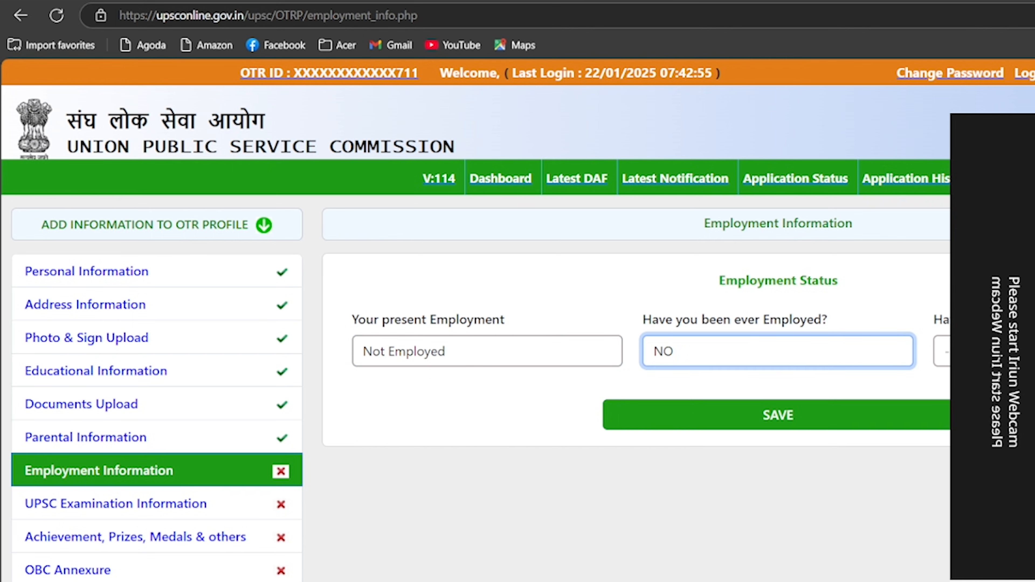
click(942, 351)
click(941, 428)
click(807, 416)
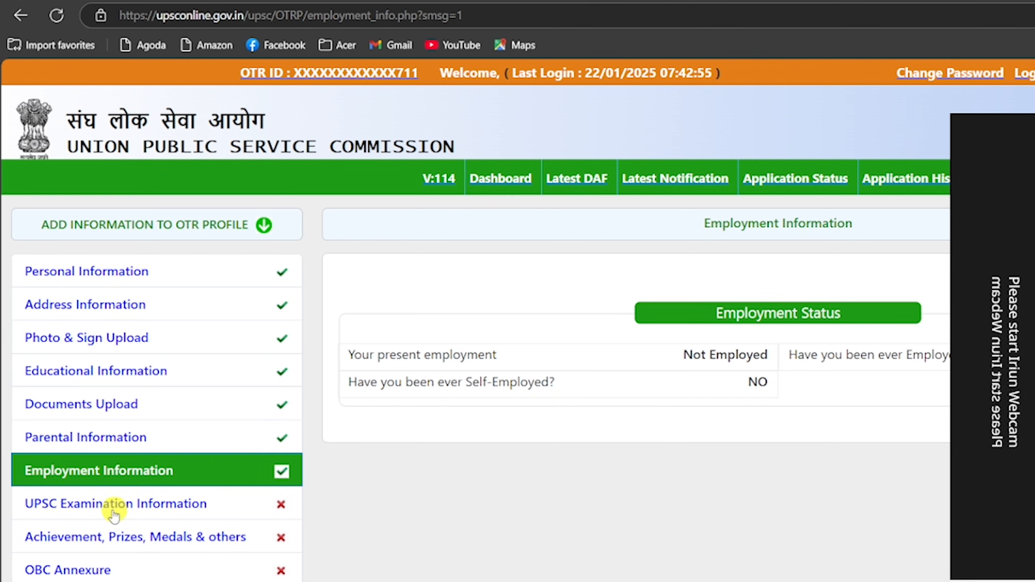
Answer NO to debarment, then try YES for previous attempts: Civil Service (Main), 1 attempt.
click(140, 505)
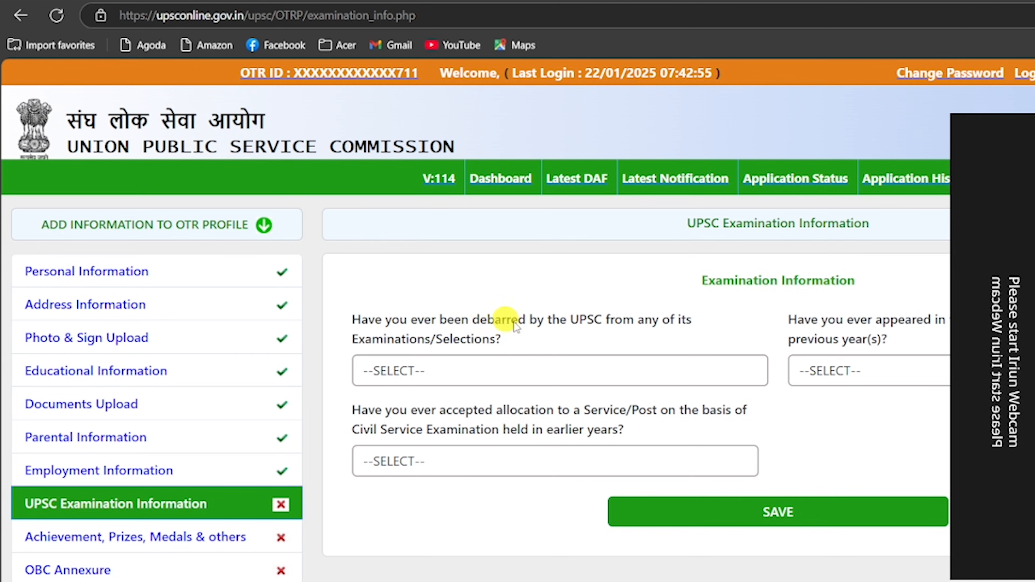
click(612, 369)
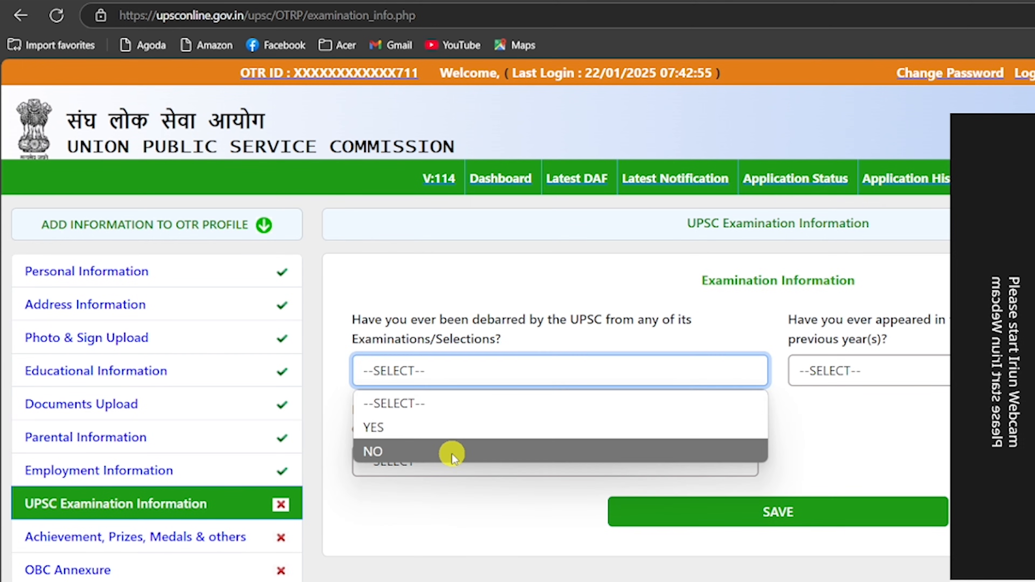
click(452, 454)
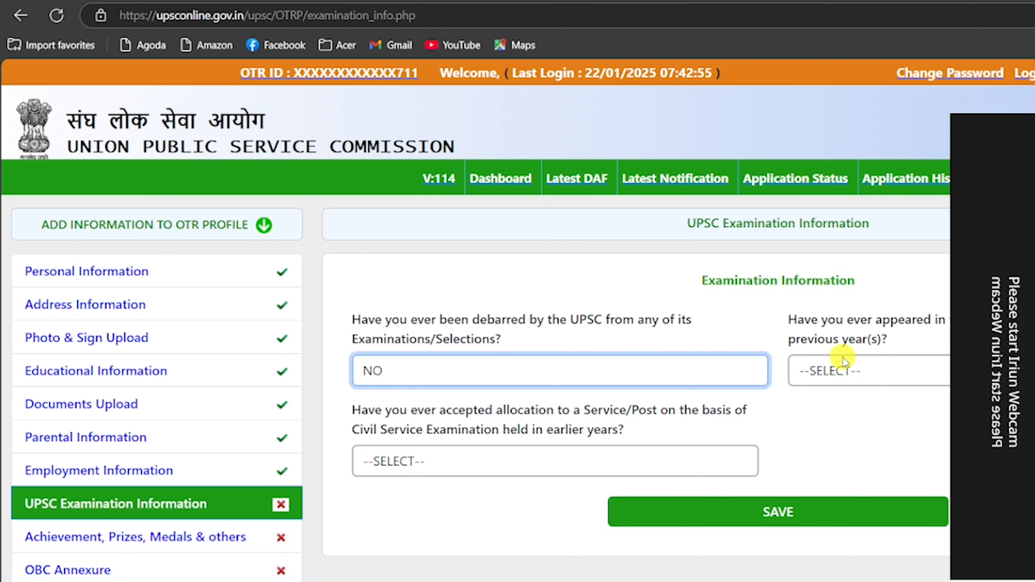
click(873, 373)
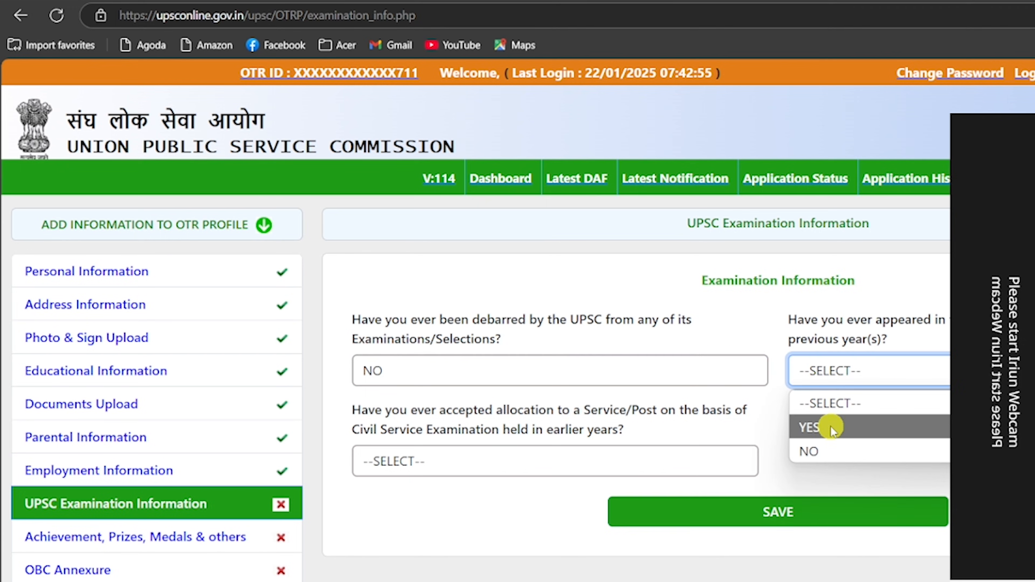
click(830, 449)
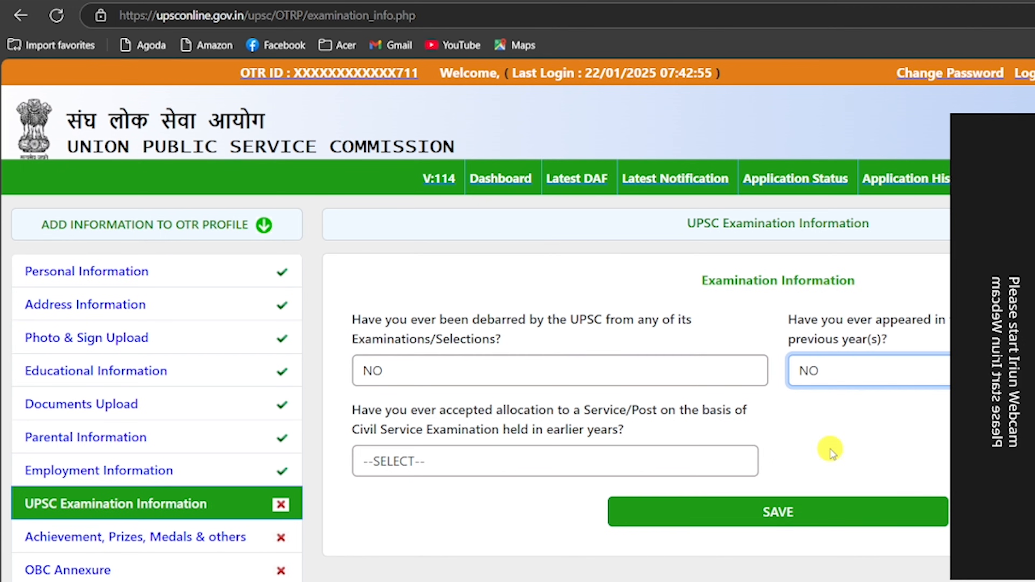
click(848, 372)
click(847, 427)
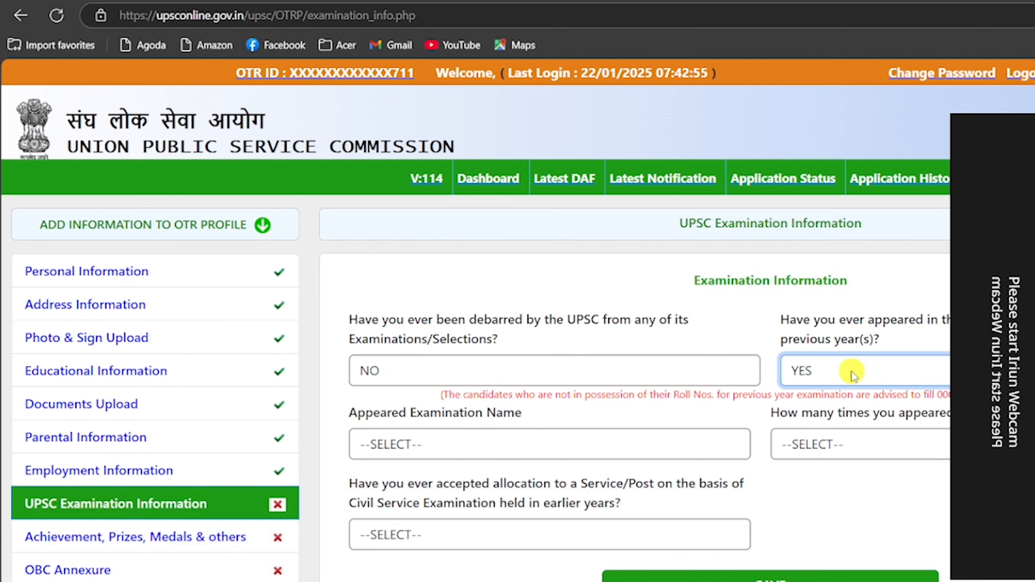
click(453, 445)
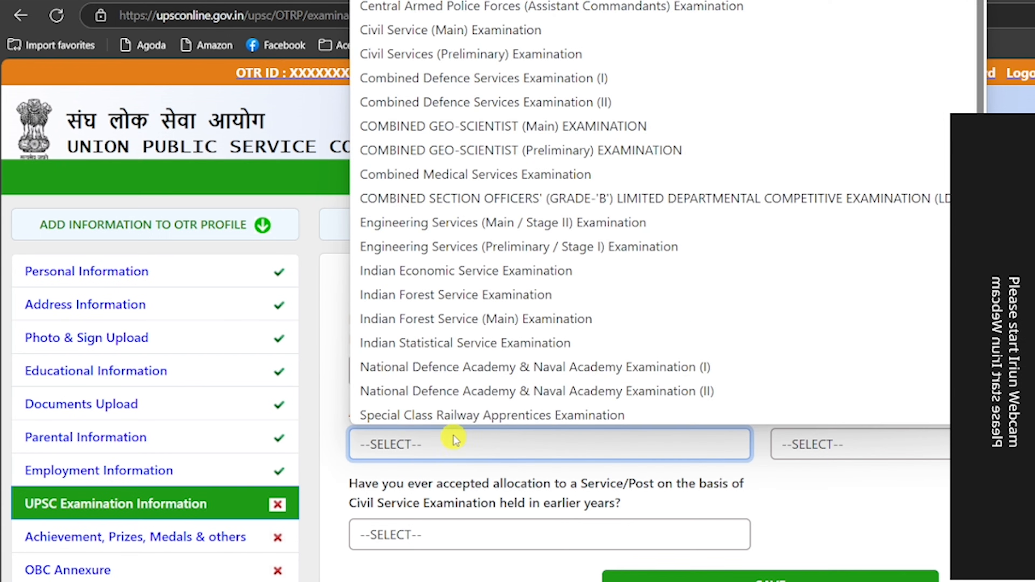
click(445, 30)
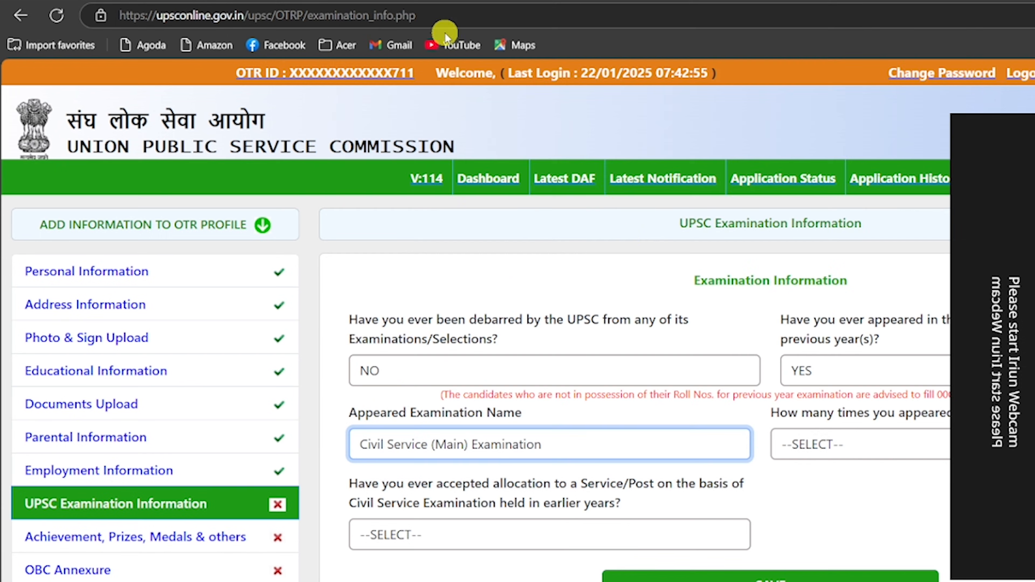
click(886, 446)
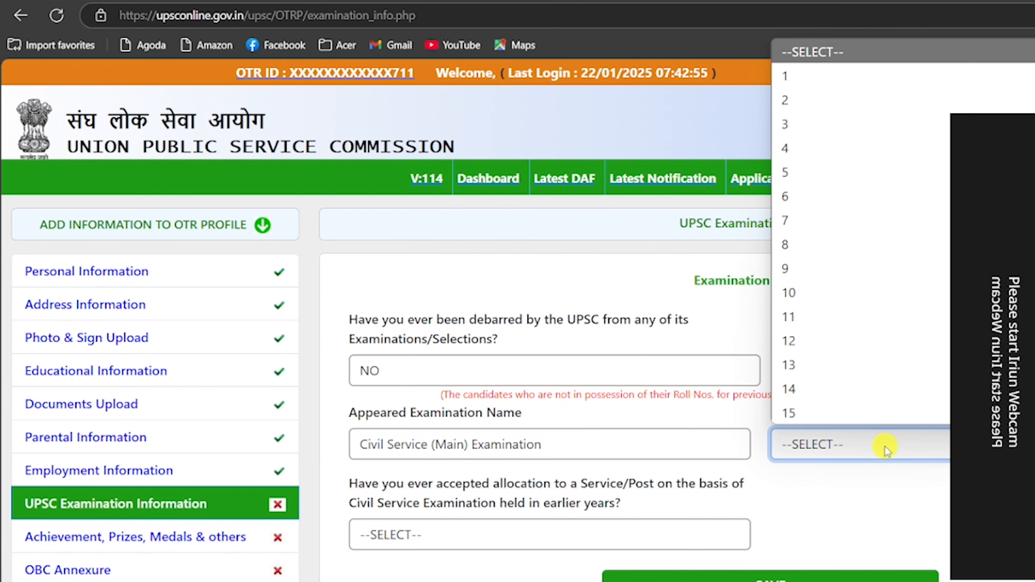
click(822, 78)
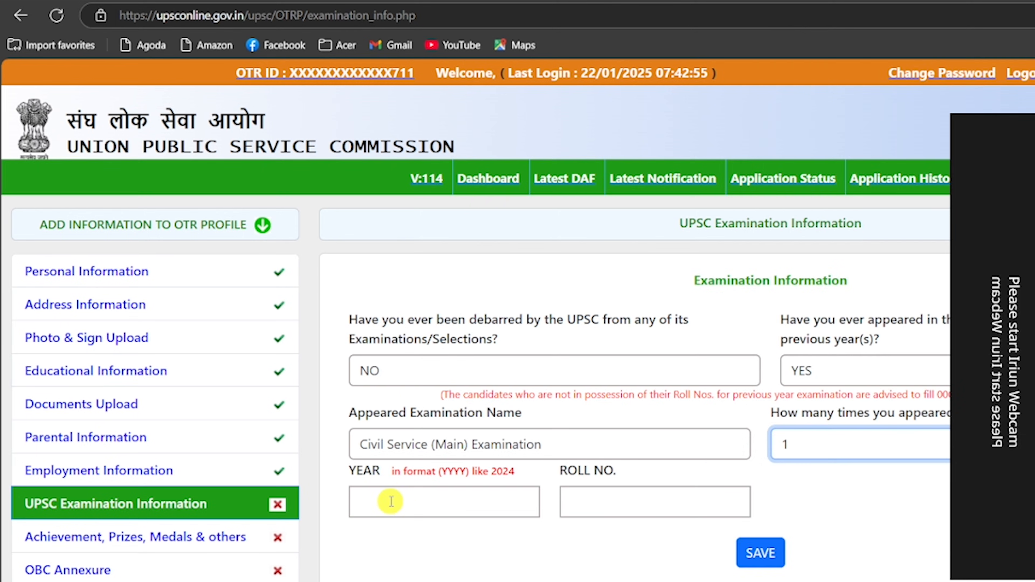
Set previous appearance back to NO, answer NO to earlier service allocation, and save.
scroll(756, 490, down, 2)
scroll(756, 490, down, 1)
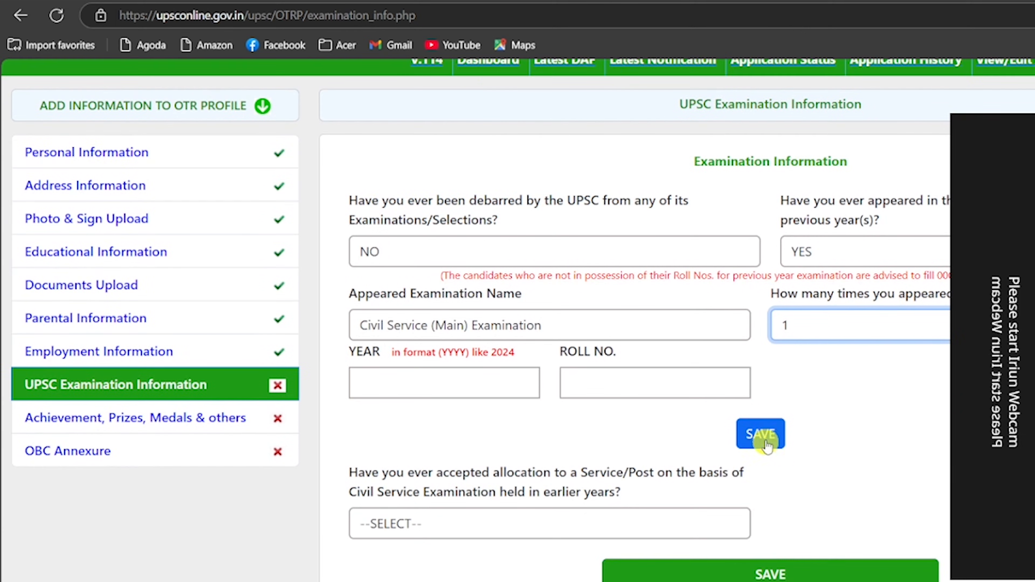
click(865, 248)
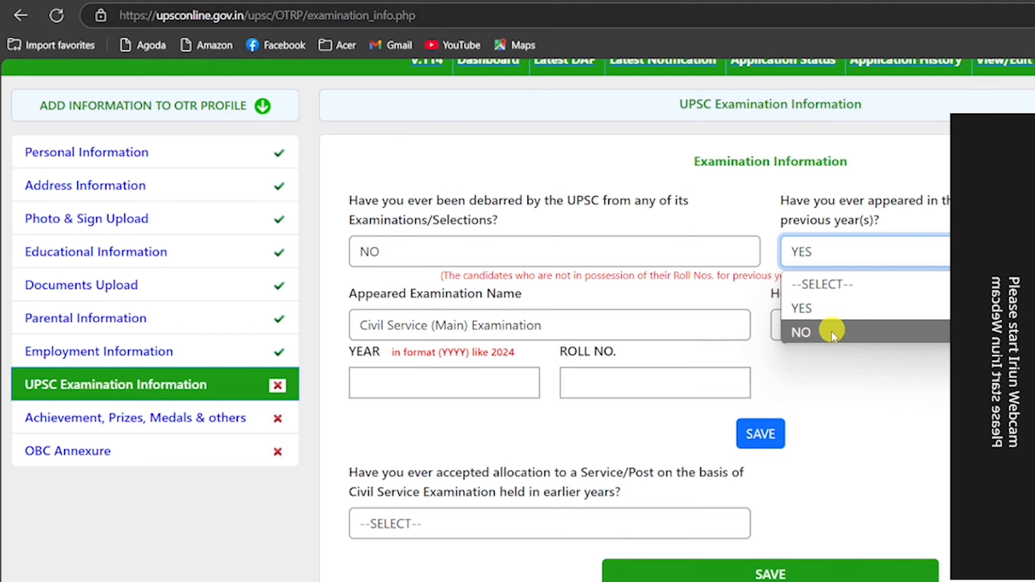
click(830, 330)
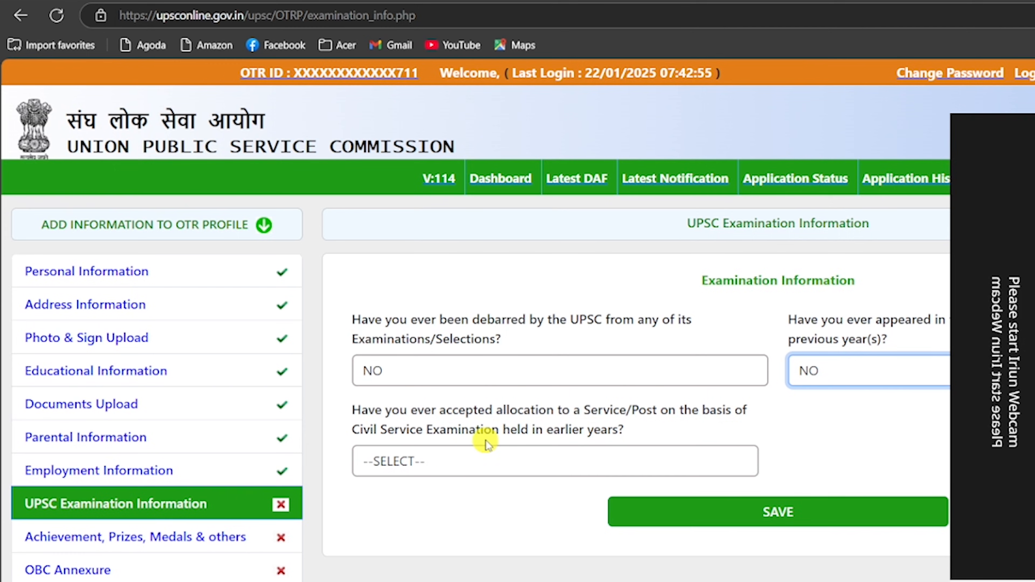
click(534, 460)
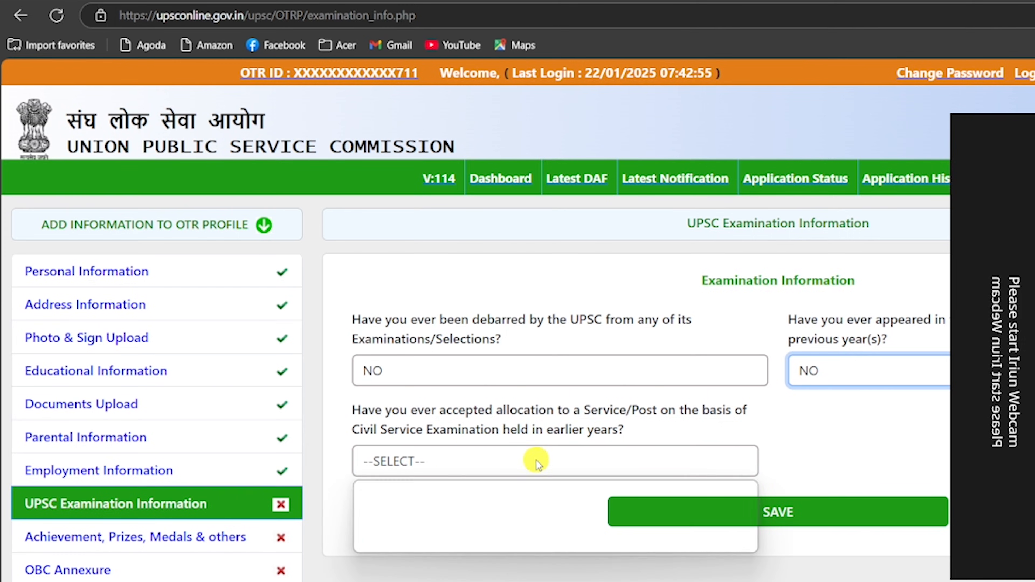
click(423, 540)
click(770, 511)
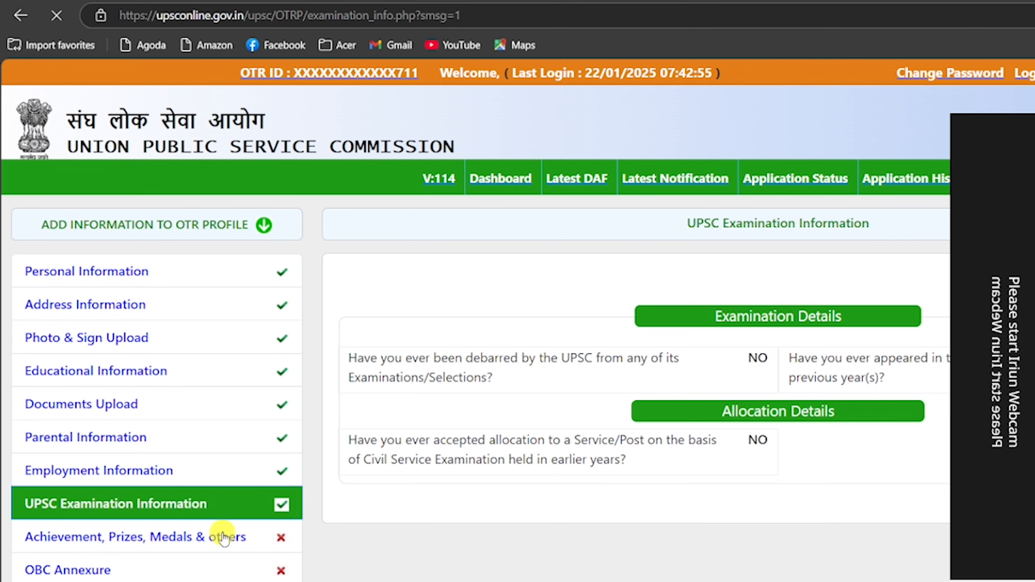
Begin the prizes entry and answer NO to the family assets question.
scroll(592, 383, down, 3)
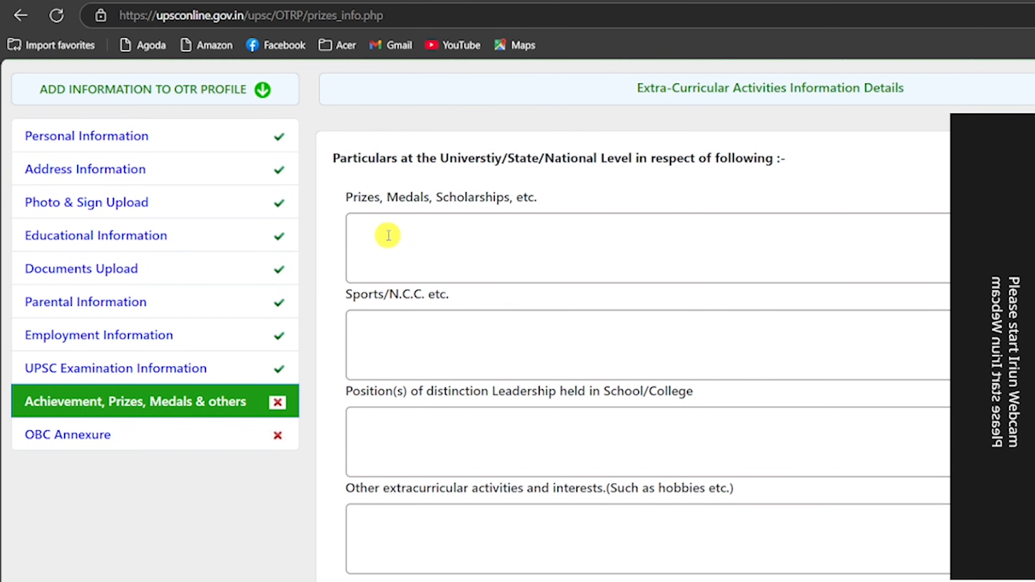
click(440, 241)
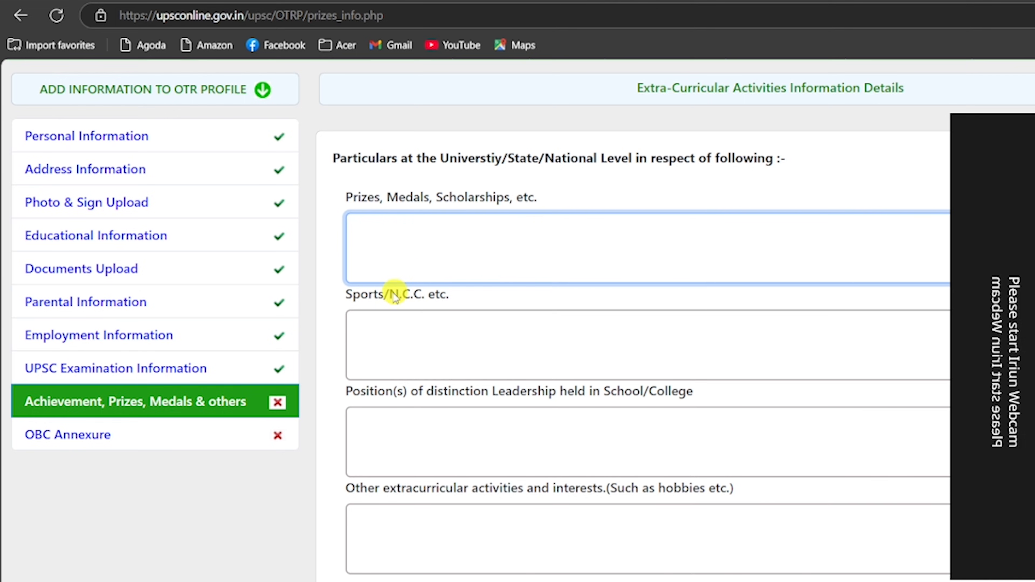
scroll(538, 304, down, 3)
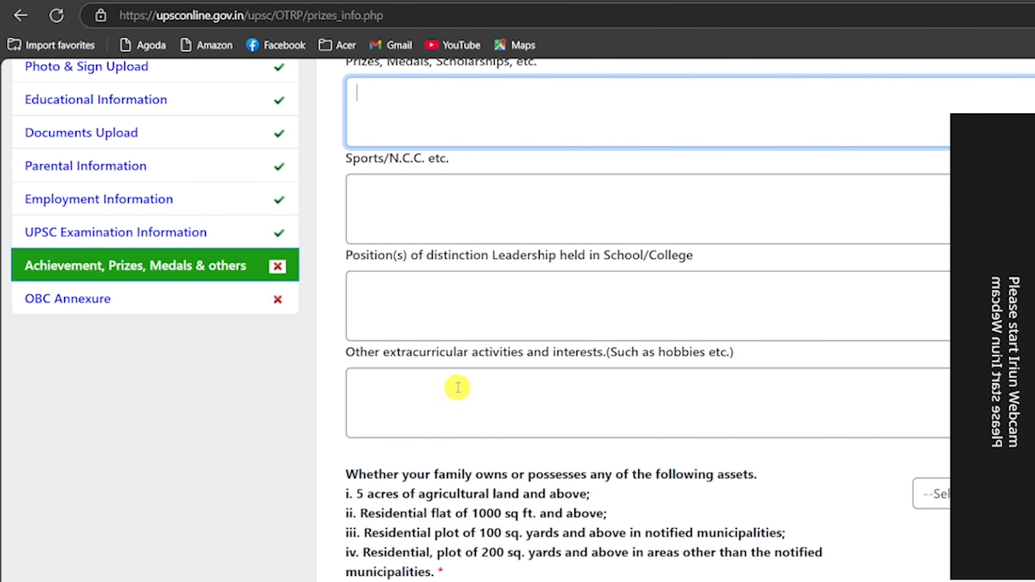
scroll(458, 387, down, 3)
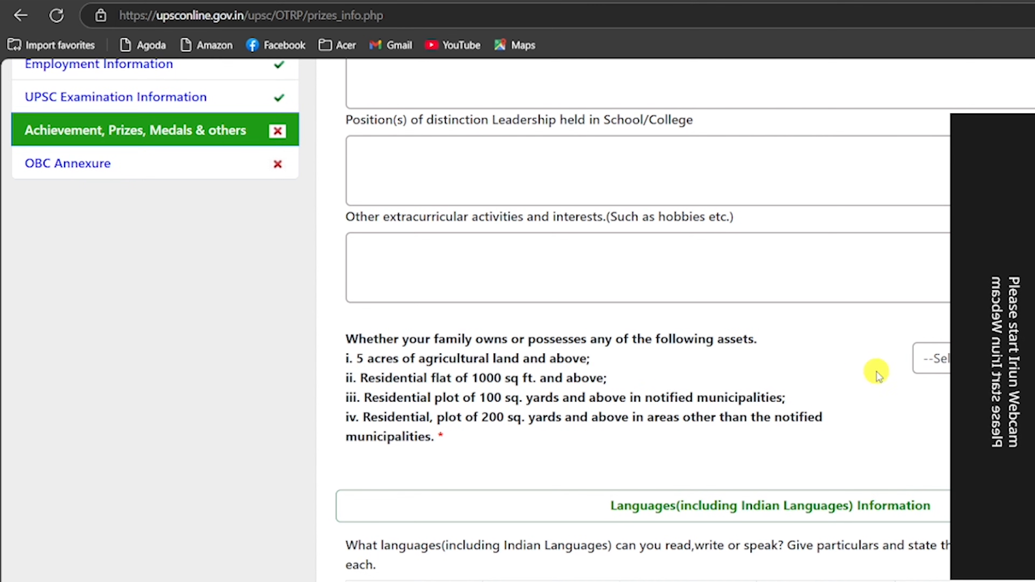
click(932, 359)
click(950, 415)
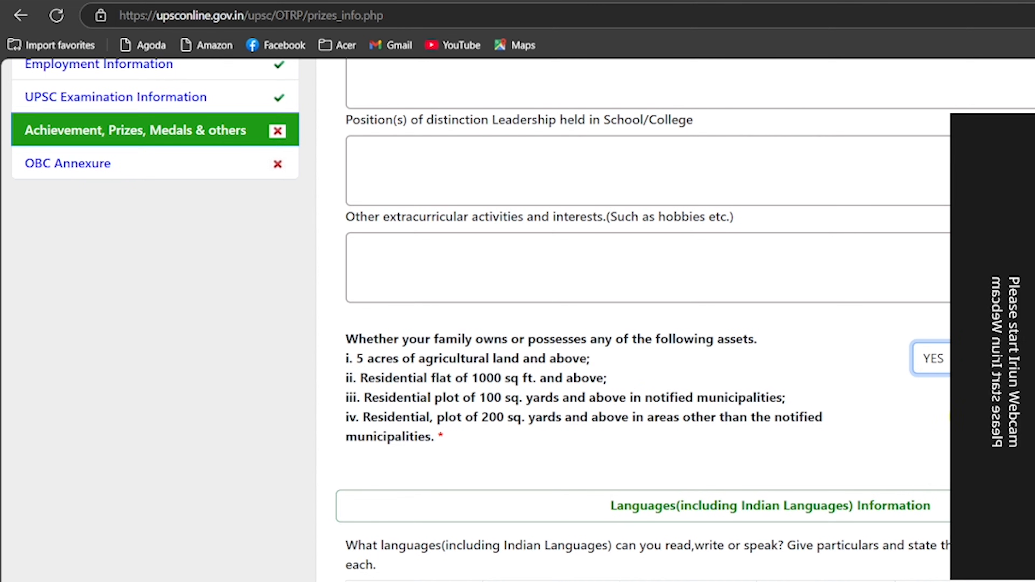
click(931, 359)
click(932, 437)
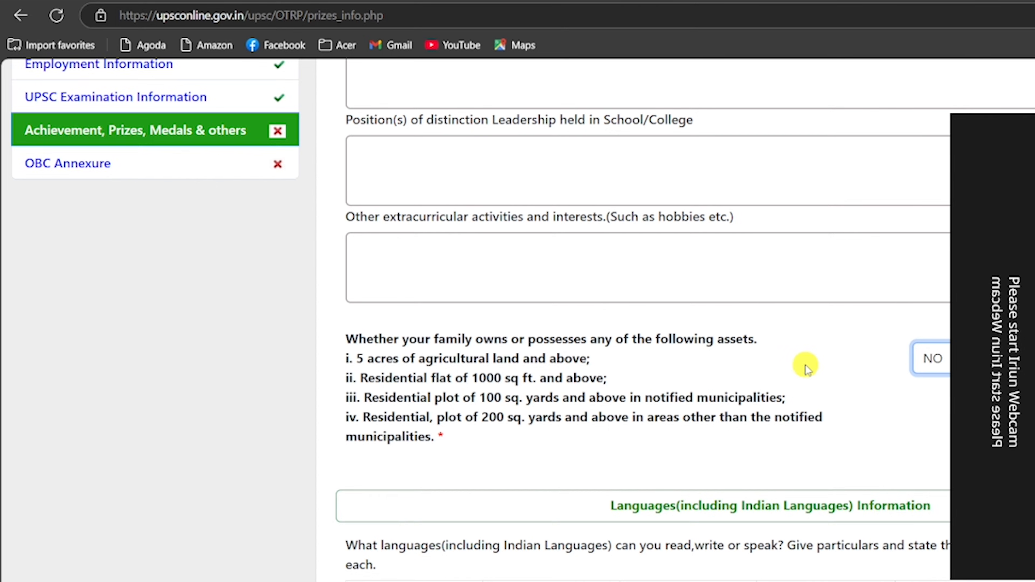
scroll(805, 365, down, 3)
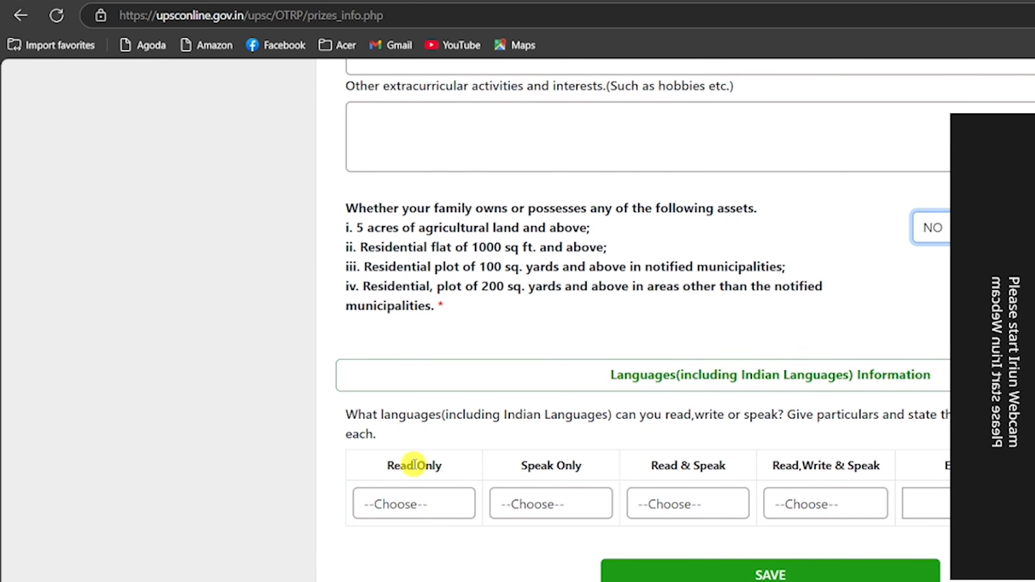
Add a Hindi row for read, speak and read-write-speak languages, then save the section.
click(401, 507)
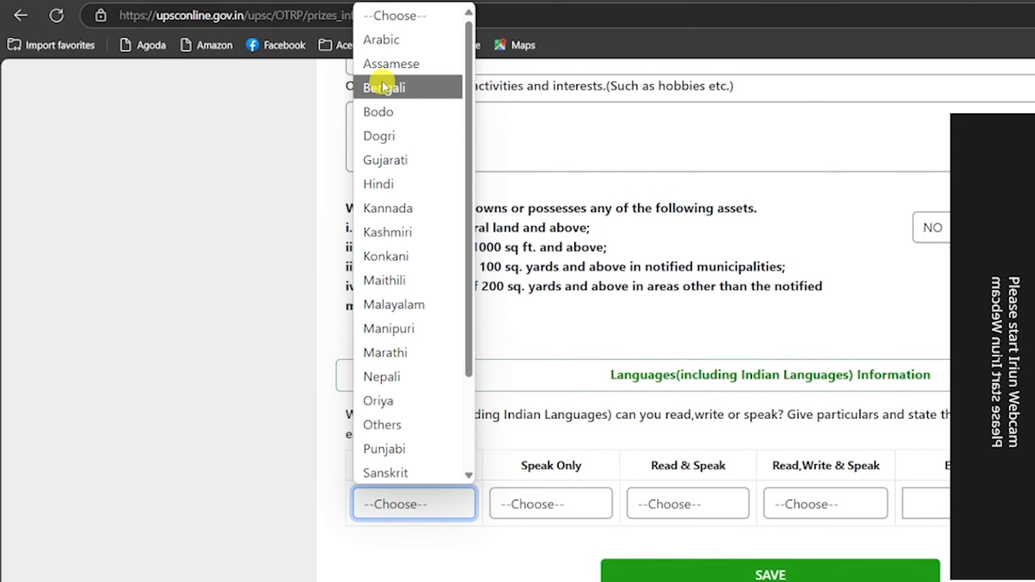
click(391, 183)
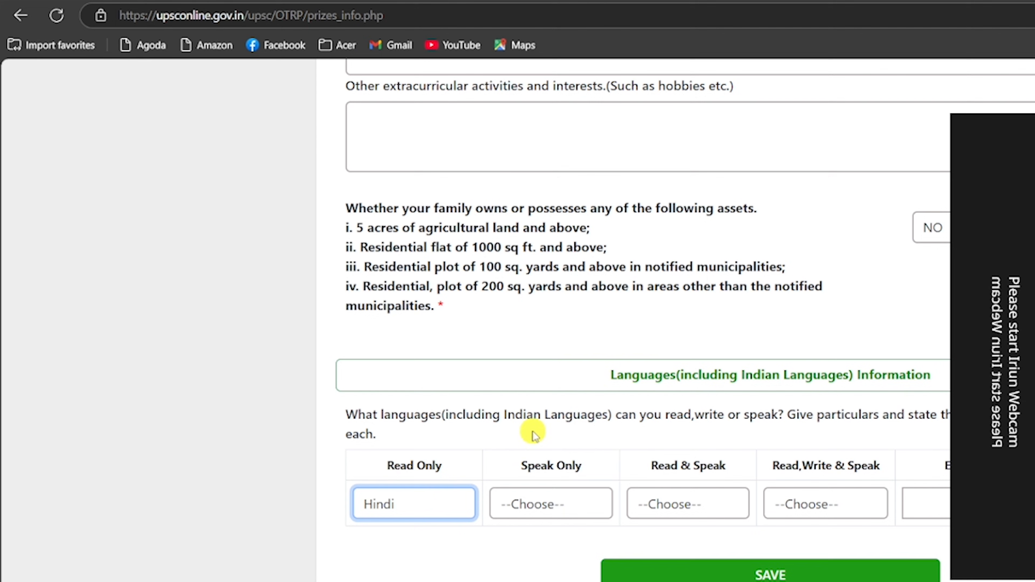
click(554, 508)
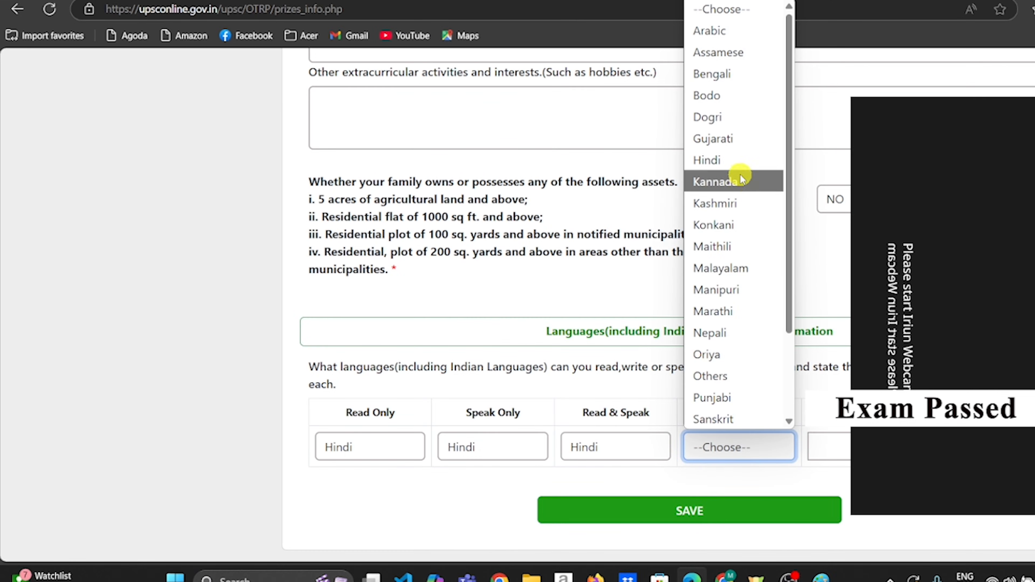
click(740, 167)
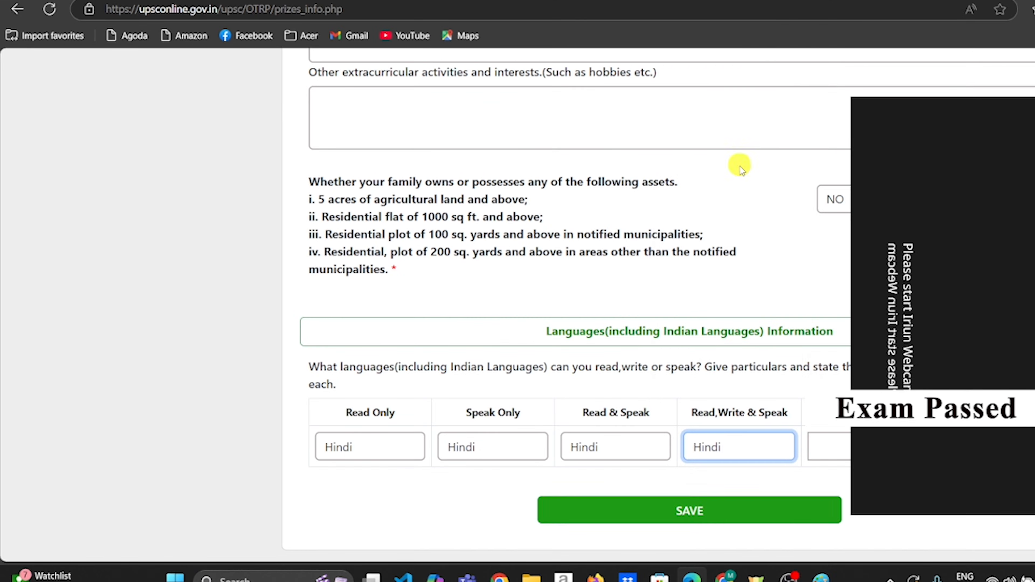
click(827, 447)
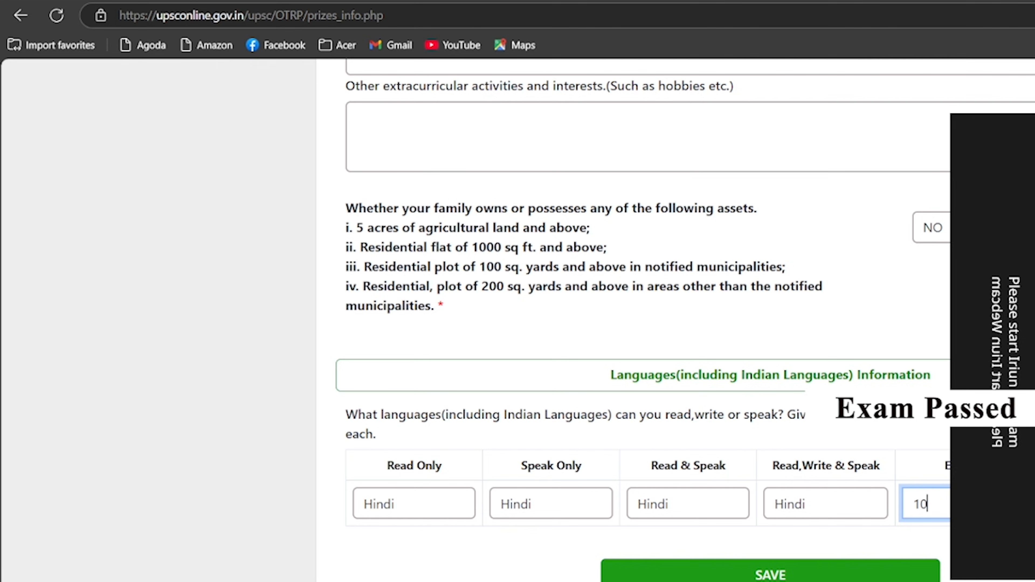
click(411, 505)
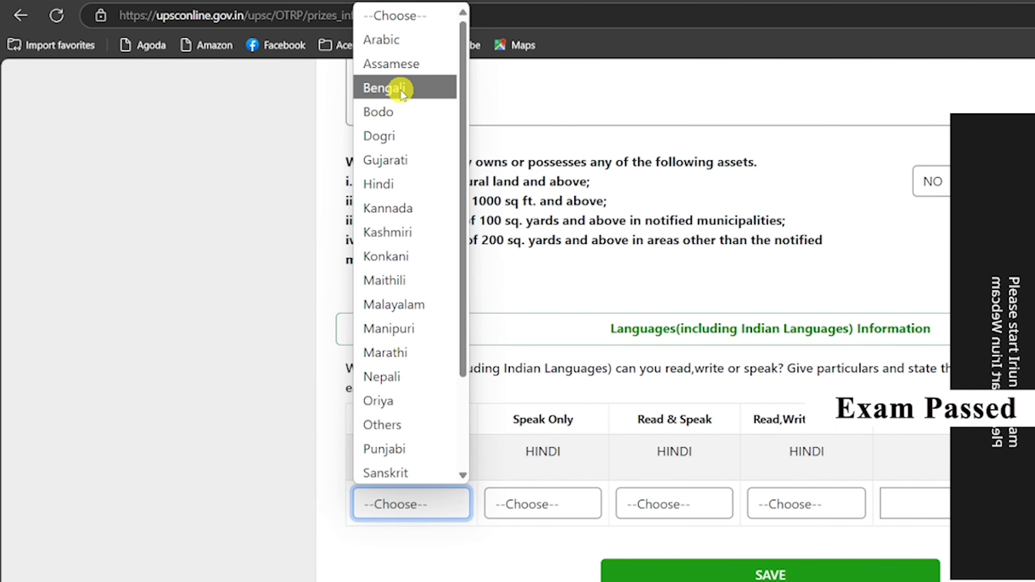
click(401, 94)
click(411, 505)
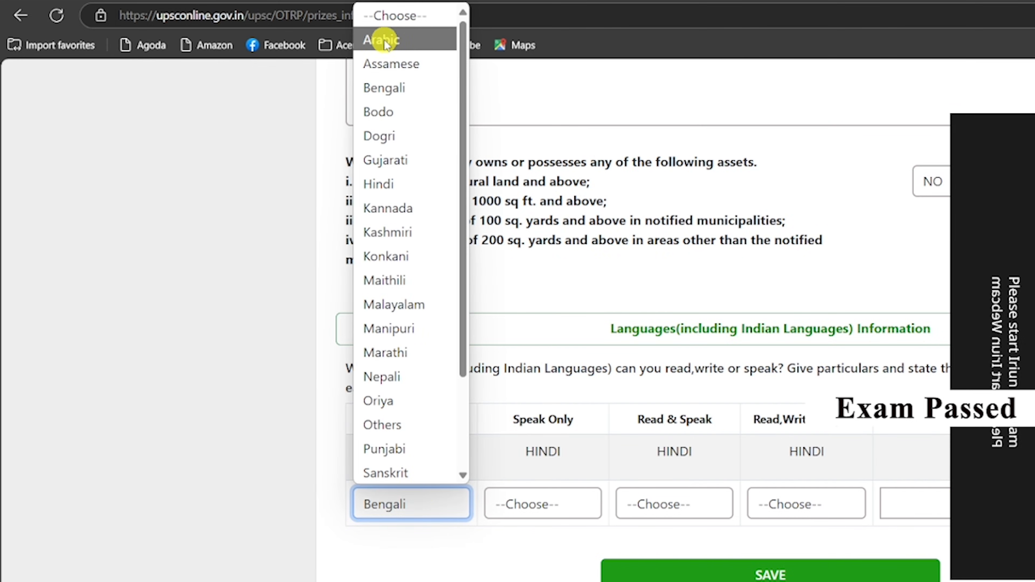
click(839, 537)
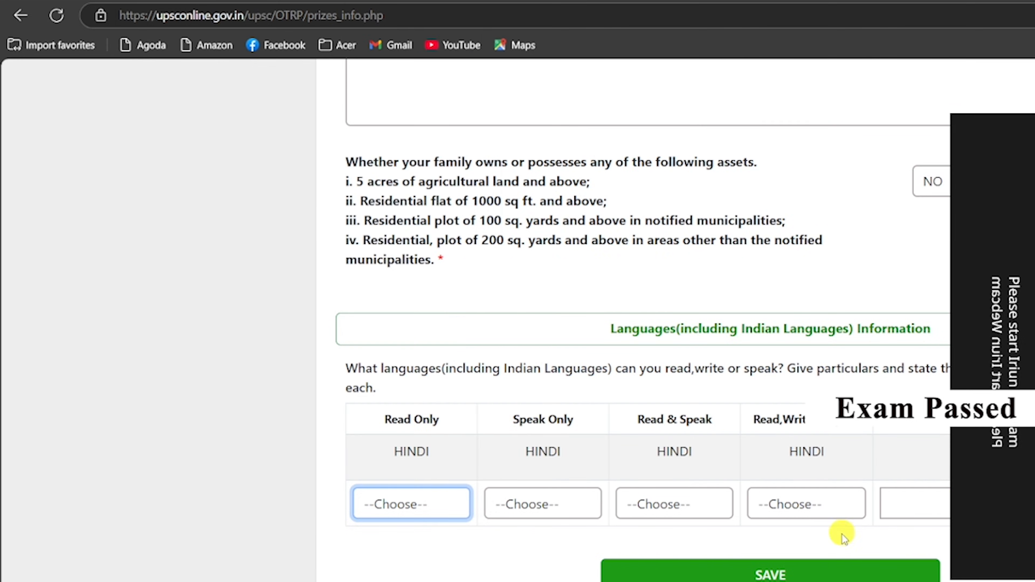
click(794, 575)
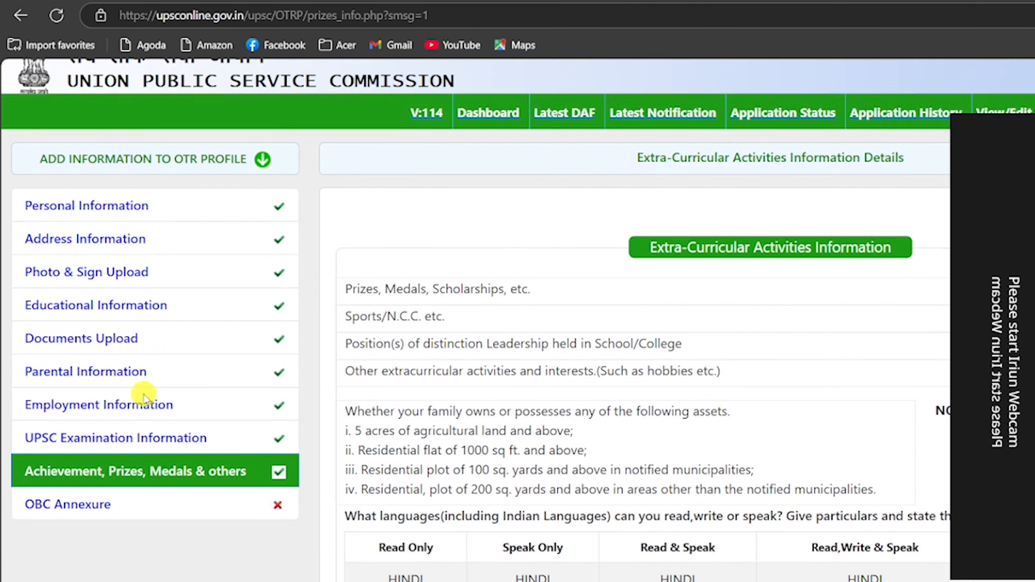
Open the OBC Annexure form, read the linked OM memorandum PDF, then return to the annexure.
scroll(143, 396, down, 1)
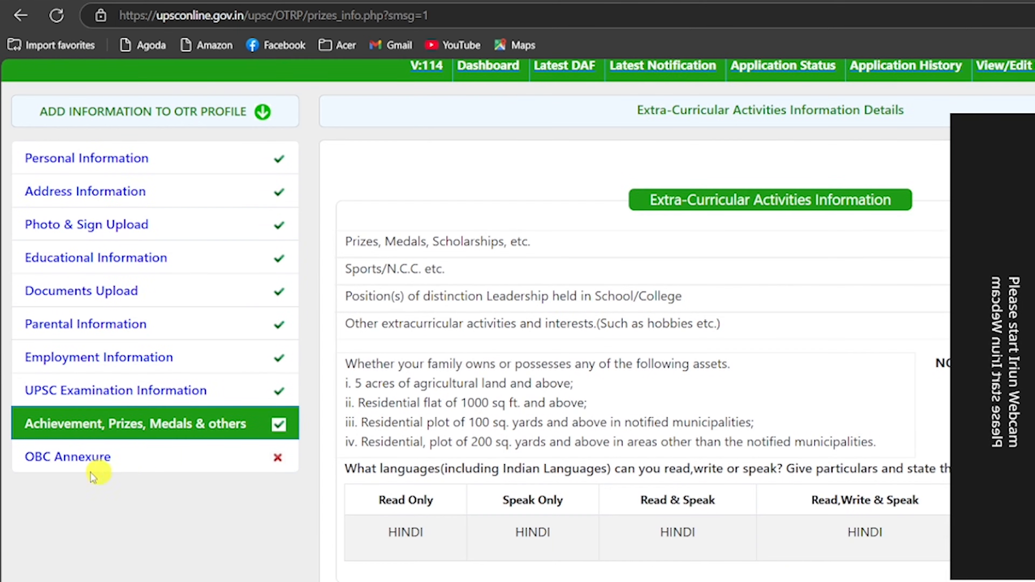
click(81, 457)
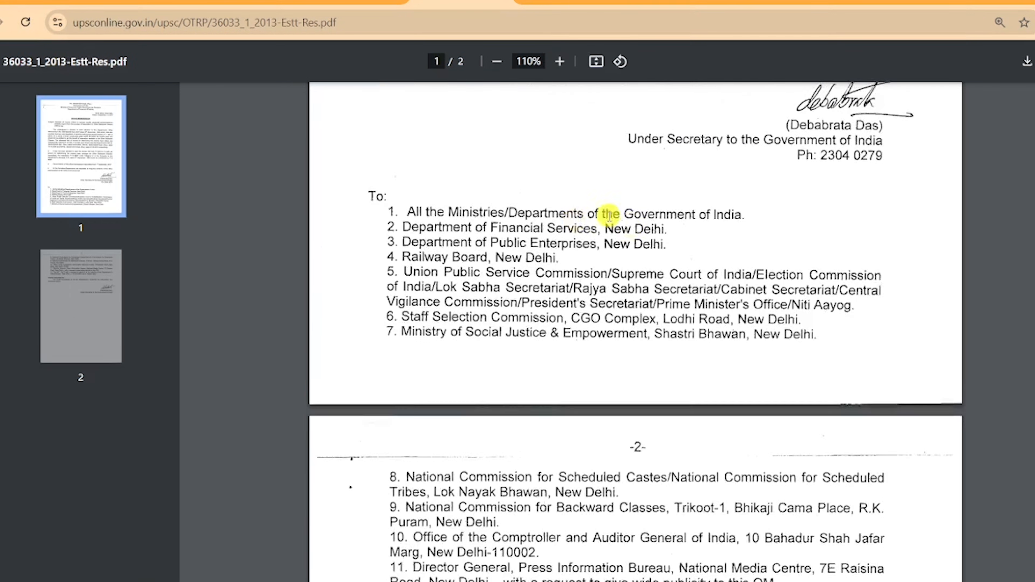
scroll(612, 208, up, 10)
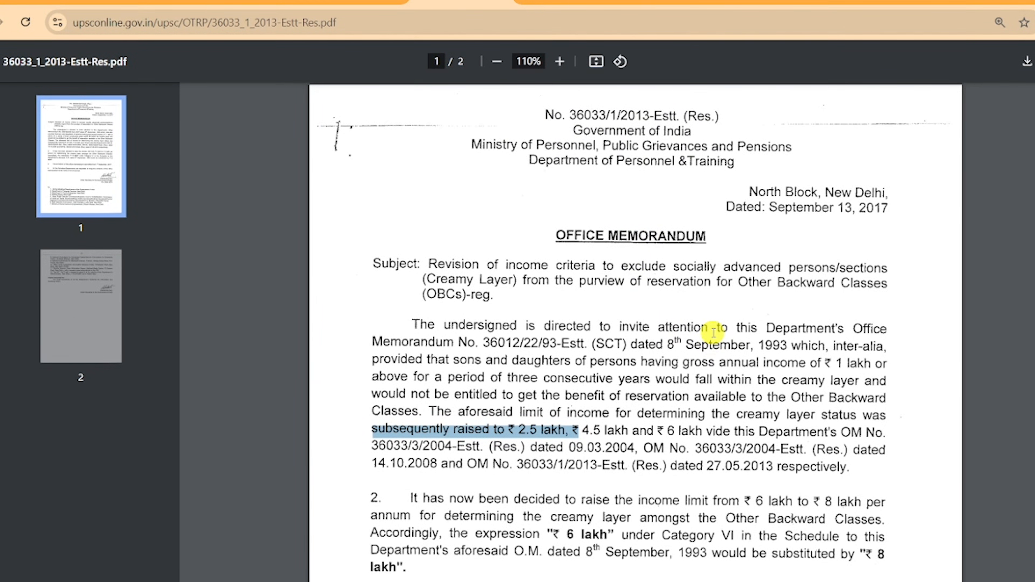
scroll(713, 332, down, 3)
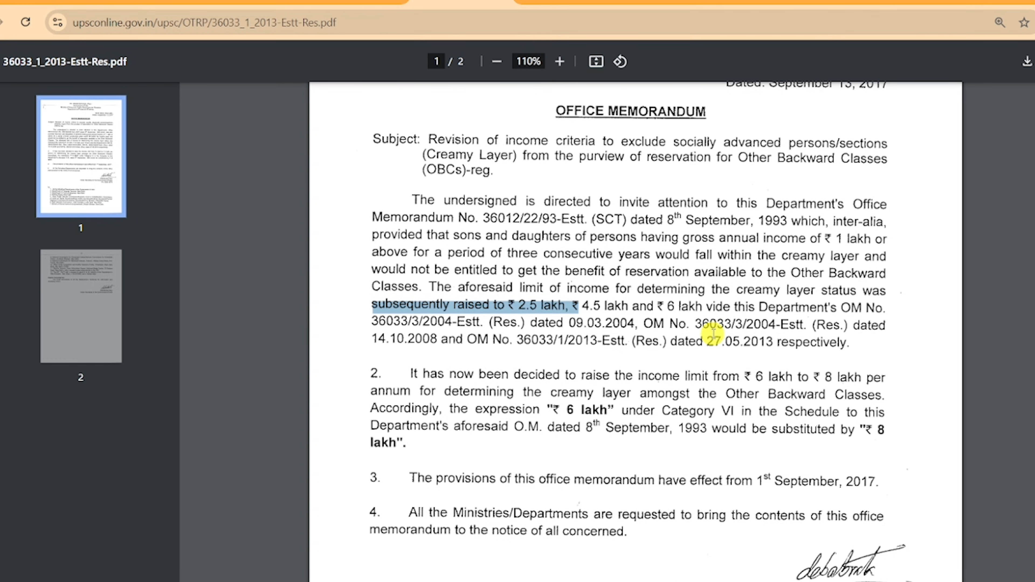
key(ctrl+w)
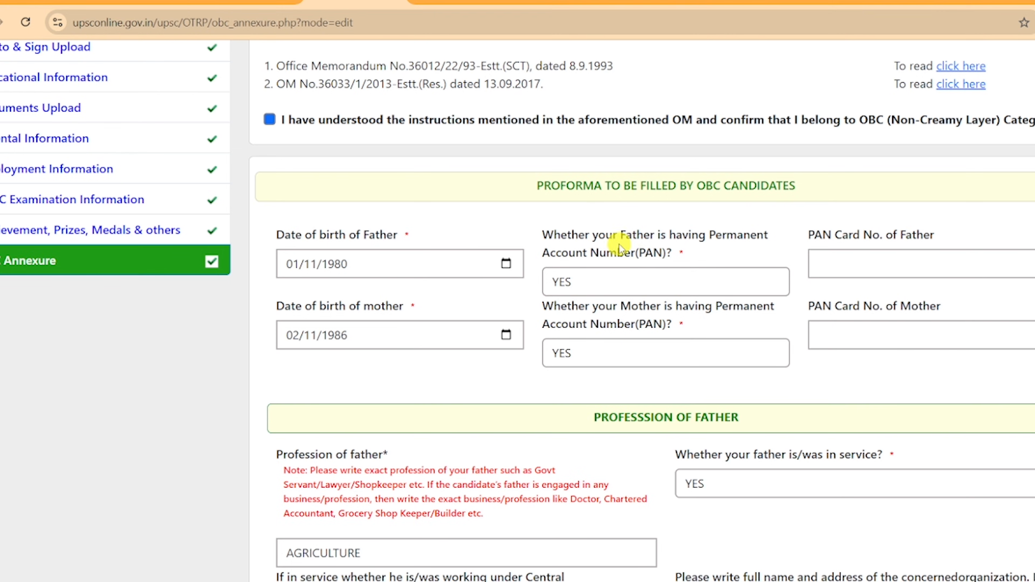
click(611, 283)
click(602, 330)
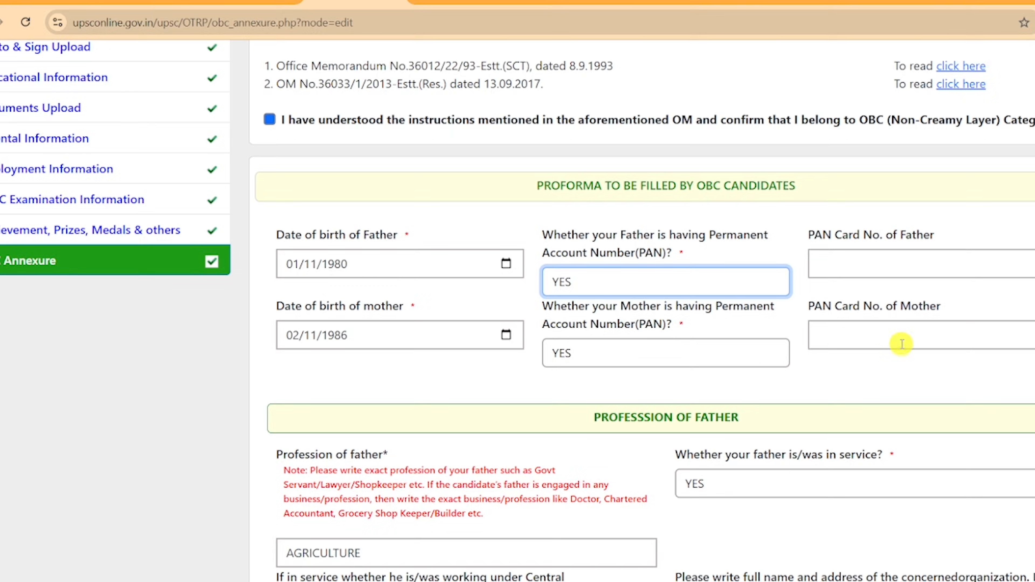
scroll(602, 183, down, 5)
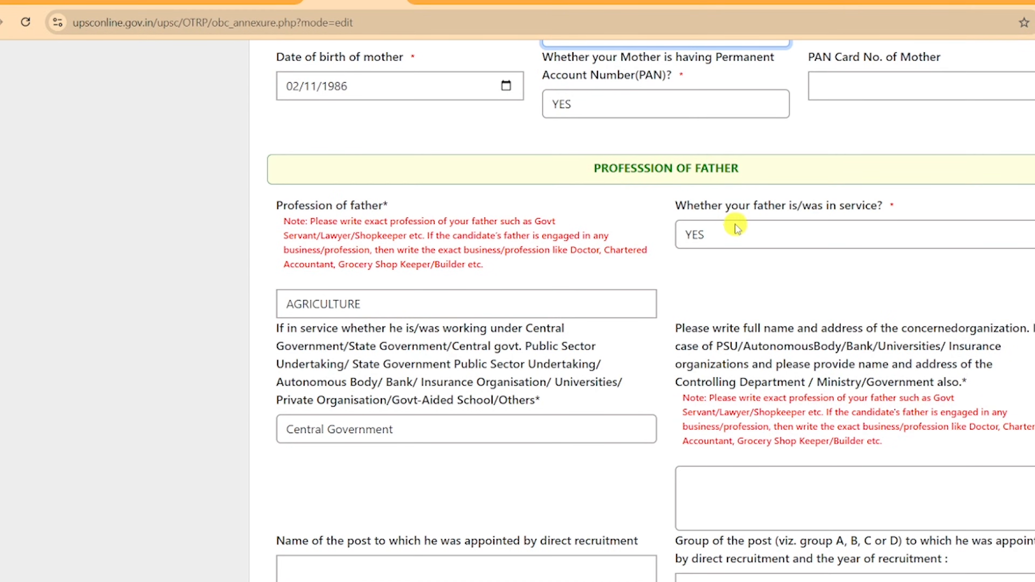
scroll(735, 229, down, 3)
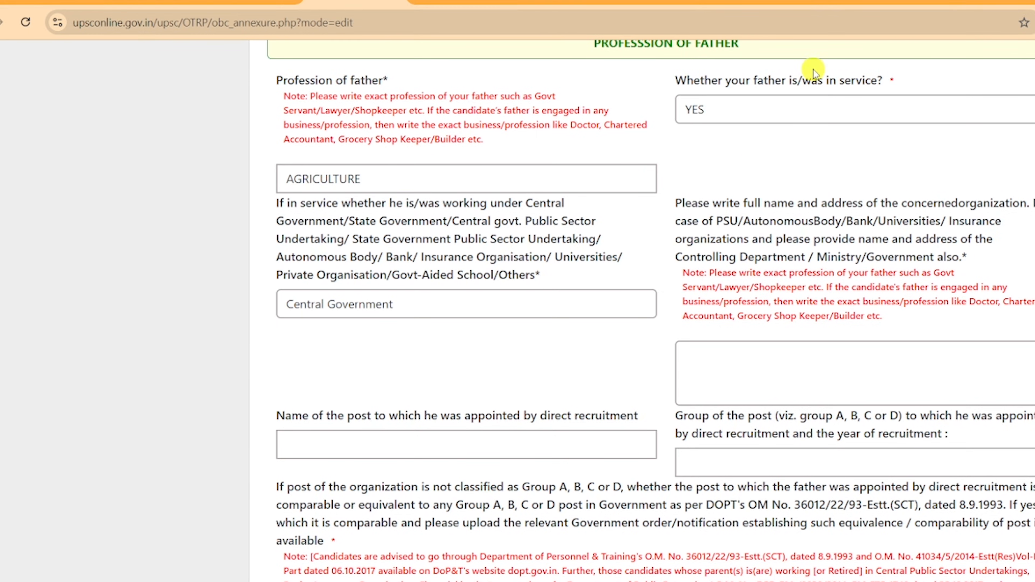
Answer YES to whether the father is in service, after briefly choosing NO.
click(775, 102)
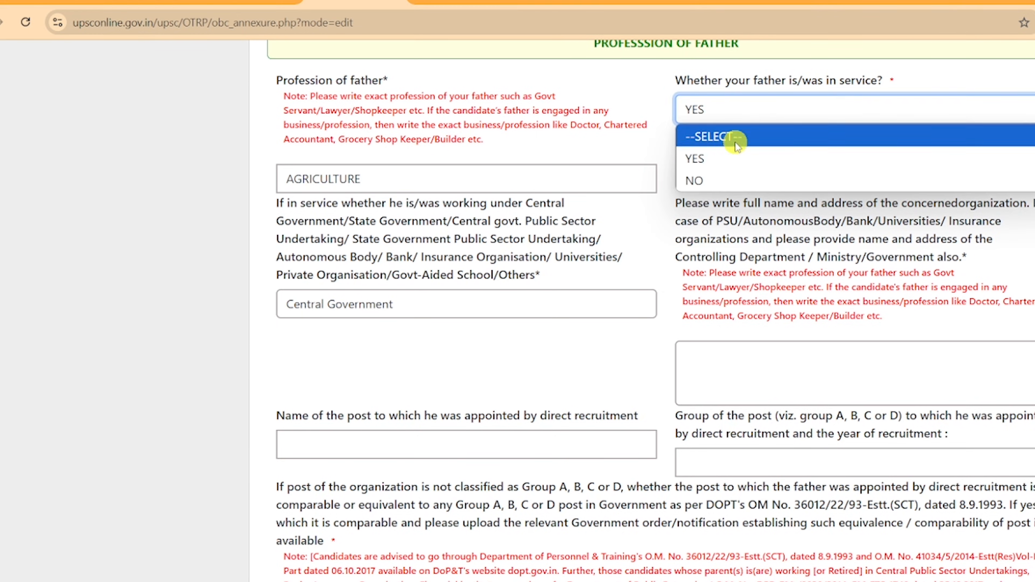
click(729, 179)
click(724, 109)
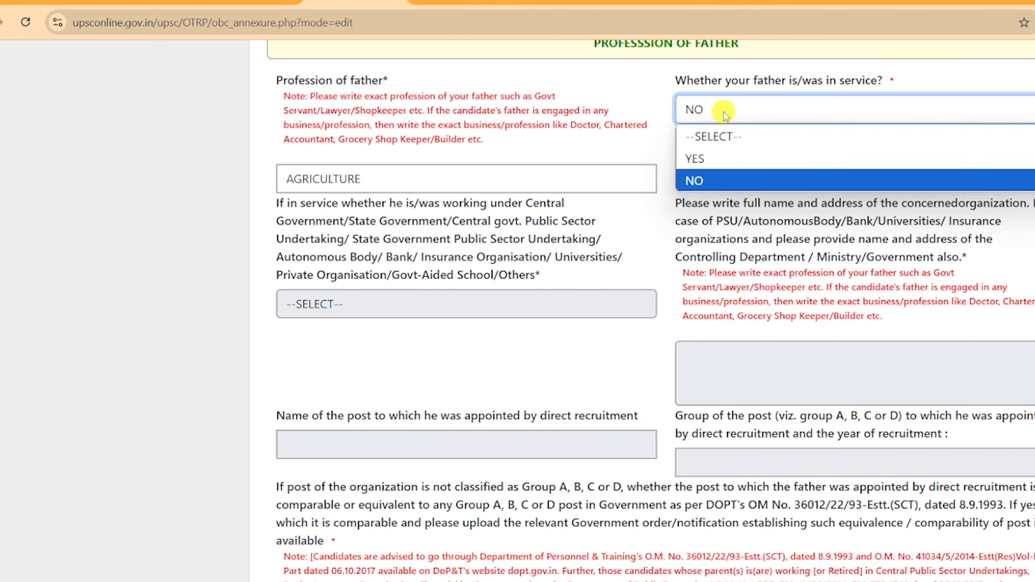
click(706, 156)
scroll(521, 119, down, 3)
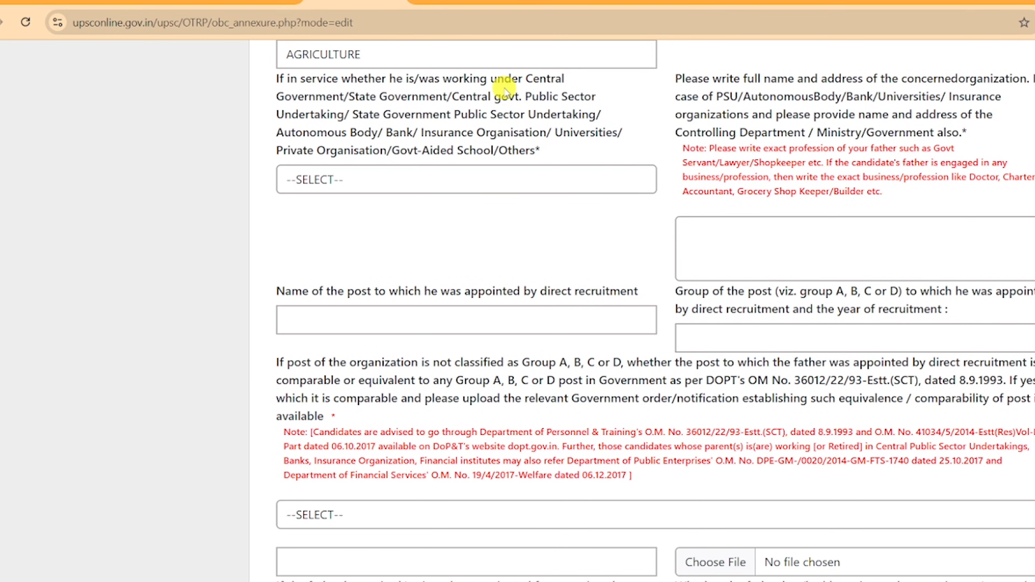
Enter the father's post group and recruitment year as 'group A-2001'.
click(371, 185)
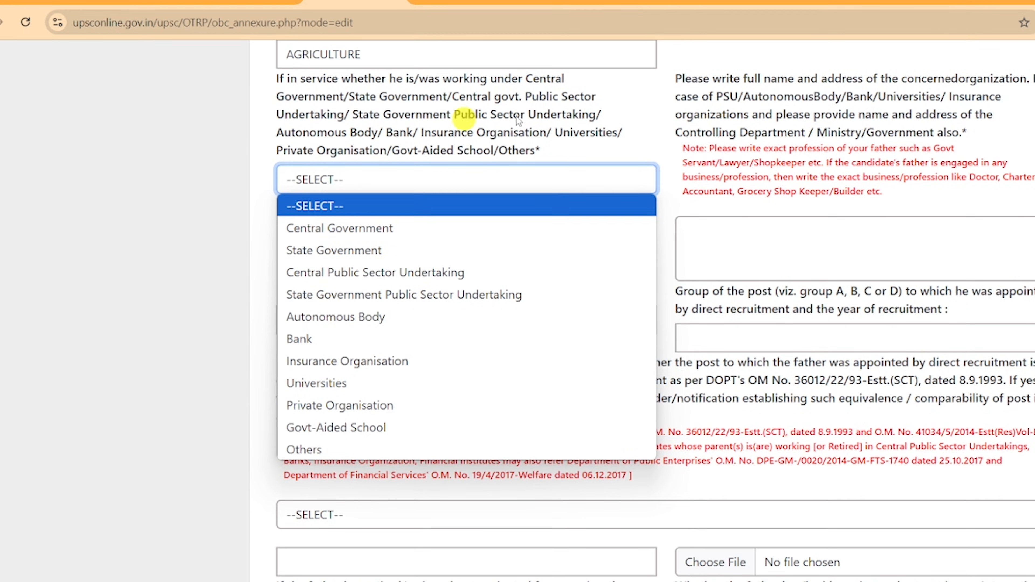
click(918, 271)
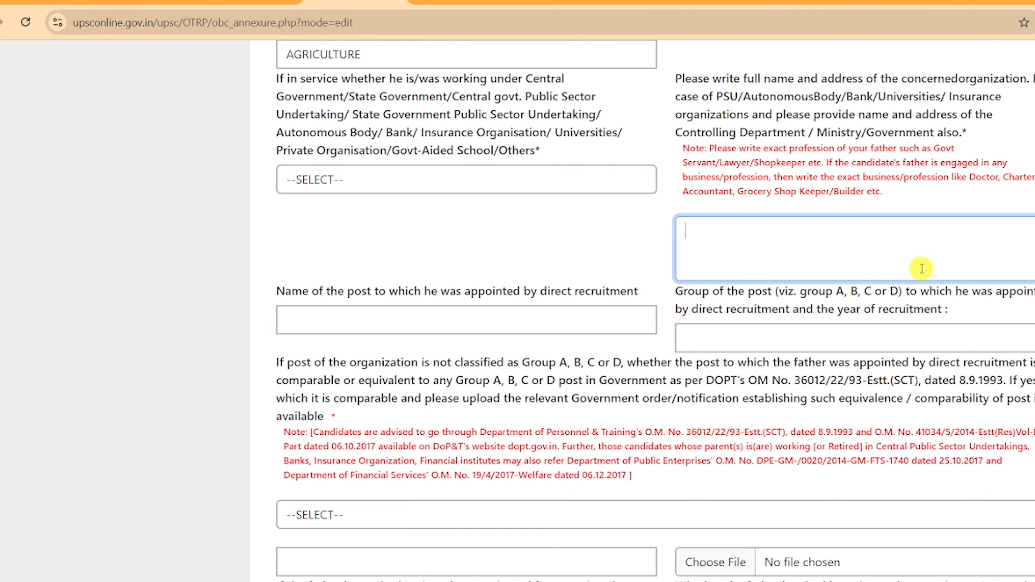
click(283, 306)
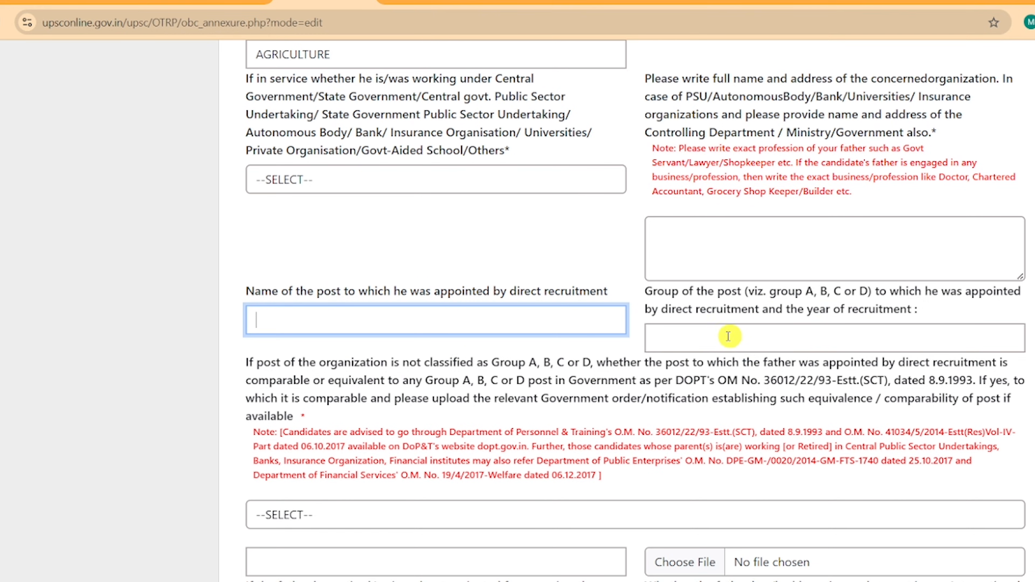
click(700, 337)
text(group A-2001)
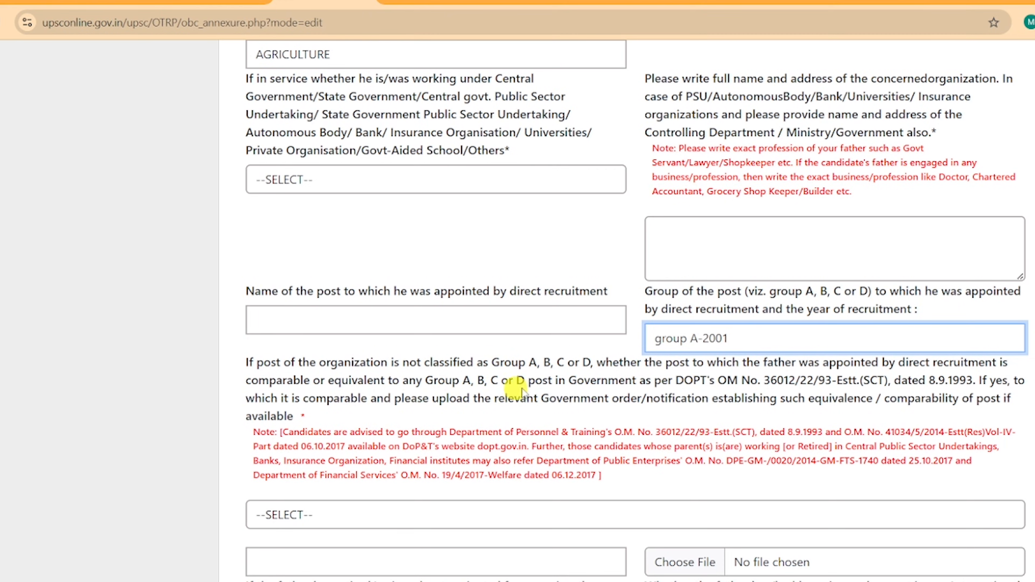
scroll(591, 392, down, 3)
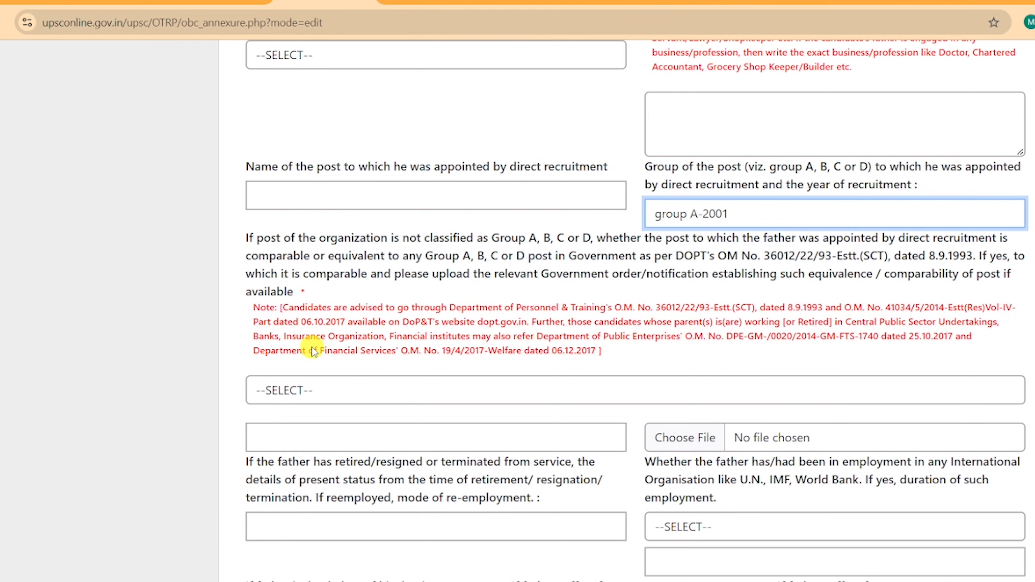
Answer NO to the father's post comparability question.
click(369, 394)
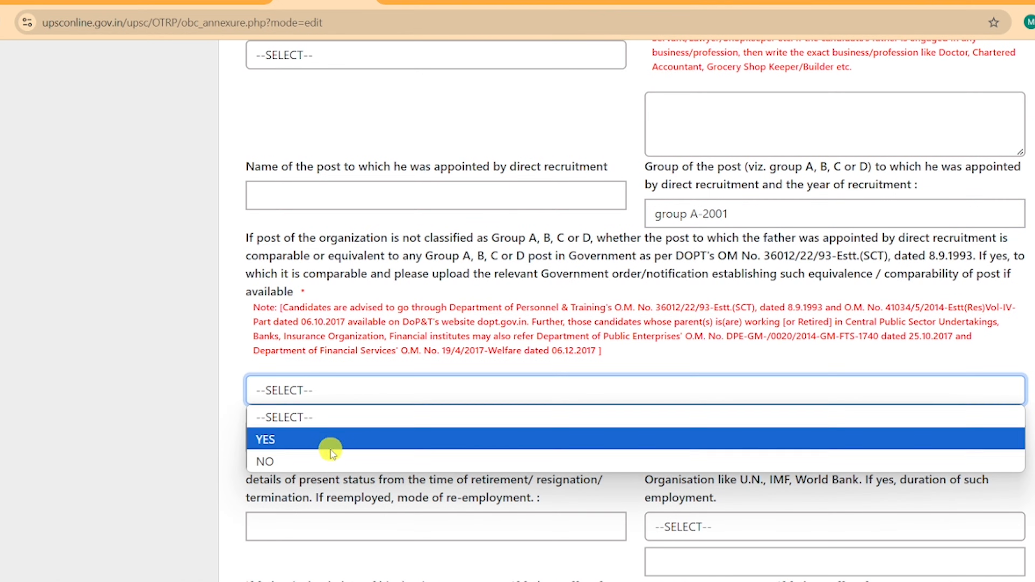
click(358, 461)
scroll(728, 335, down, 5)
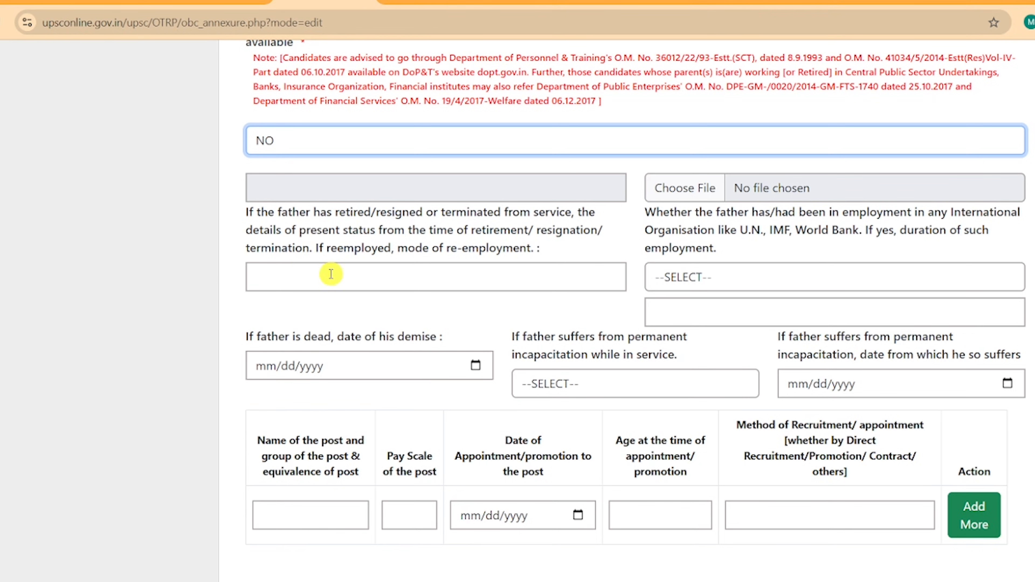
click(409, 275)
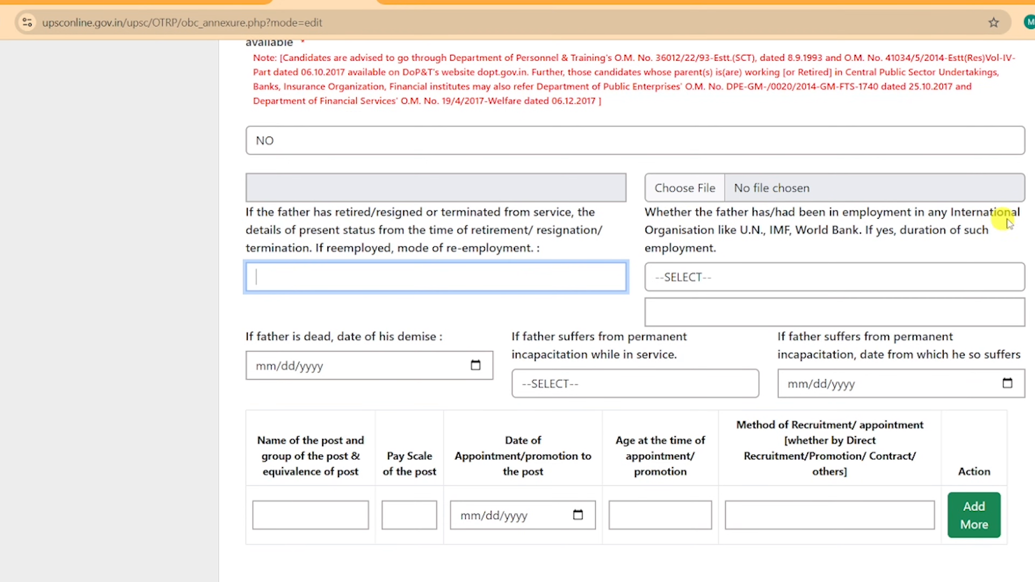
Answer NO for international organisation employment, leaving permanent incapacitation unselected.
click(729, 280)
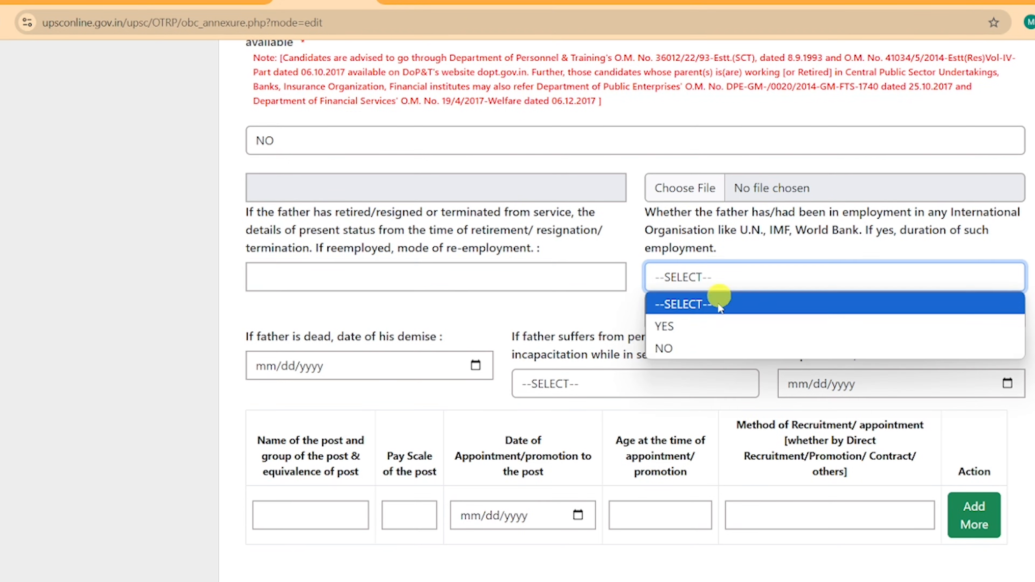
click(695, 351)
scroll(710, 298, down, 3)
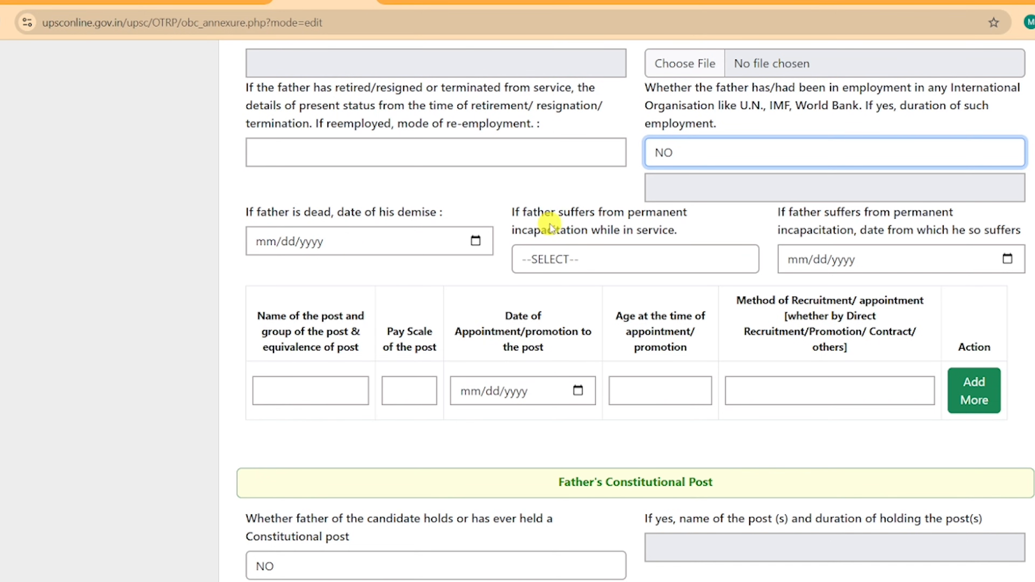
click(662, 251)
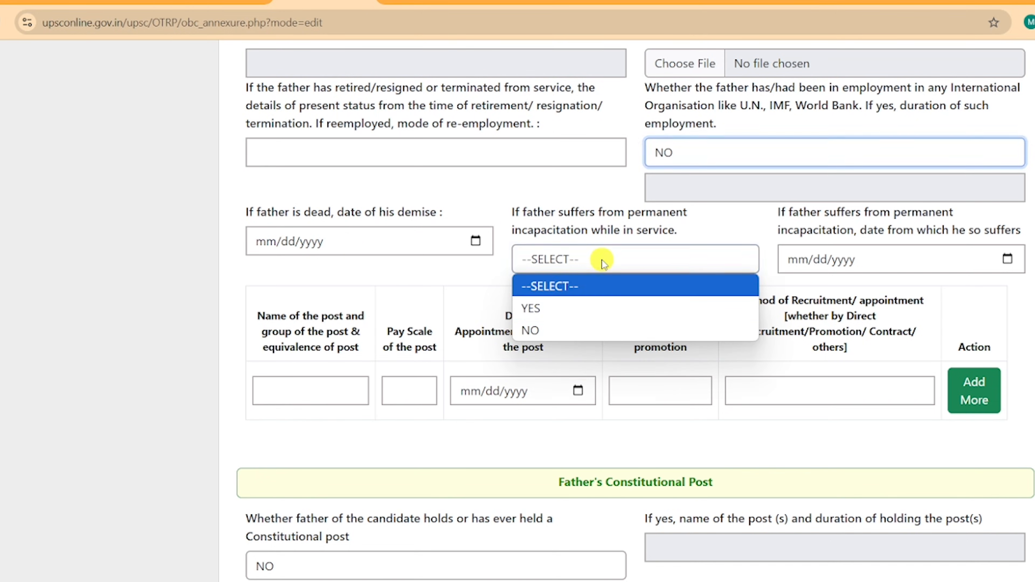
click(765, 224)
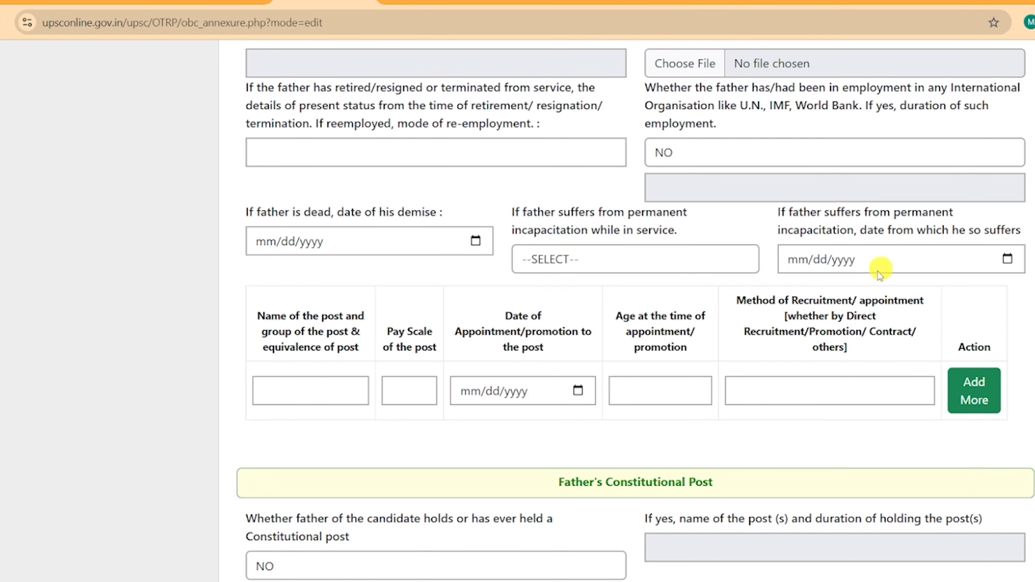
scroll(455, 273, down, 3)
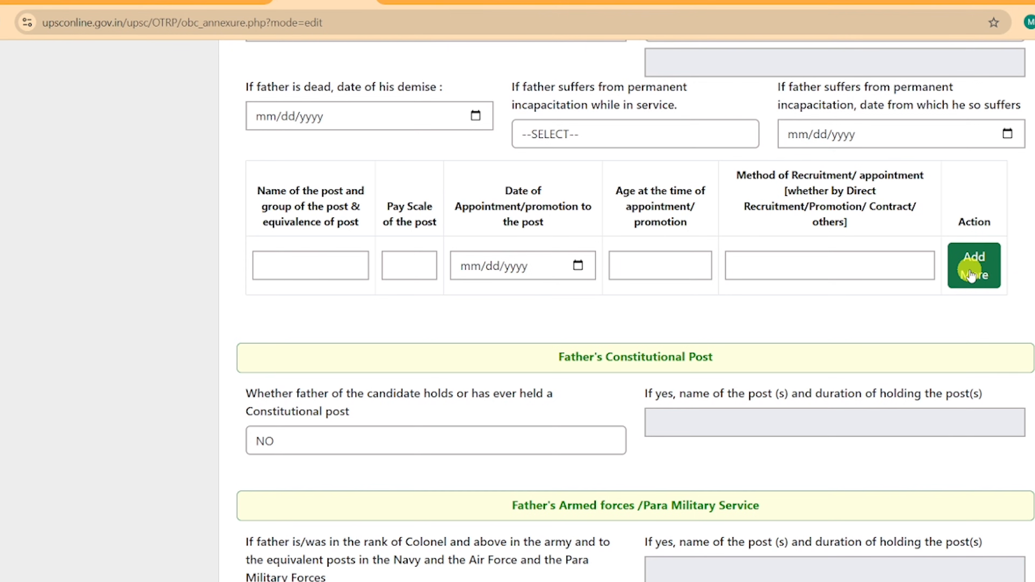
scroll(922, 285, down, 3)
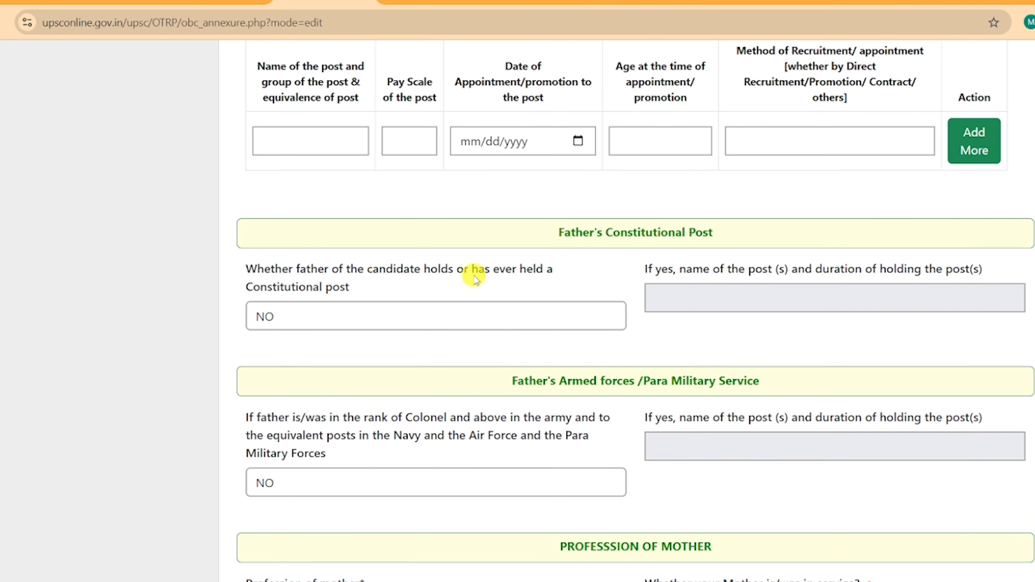
Set the father's Constitutional post answer to YES after switching between YES and NO.
click(300, 313)
click(295, 363)
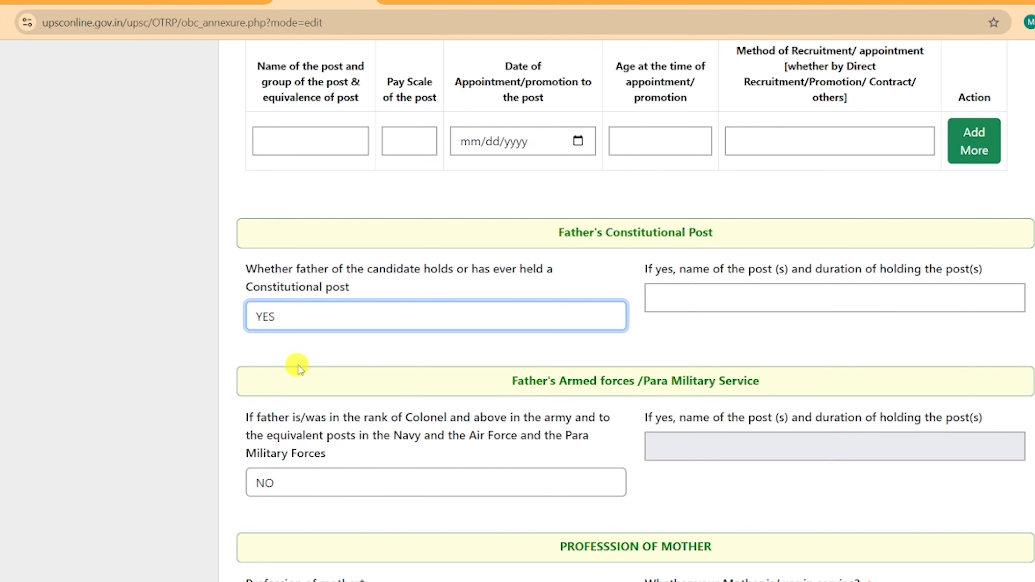
click(361, 326)
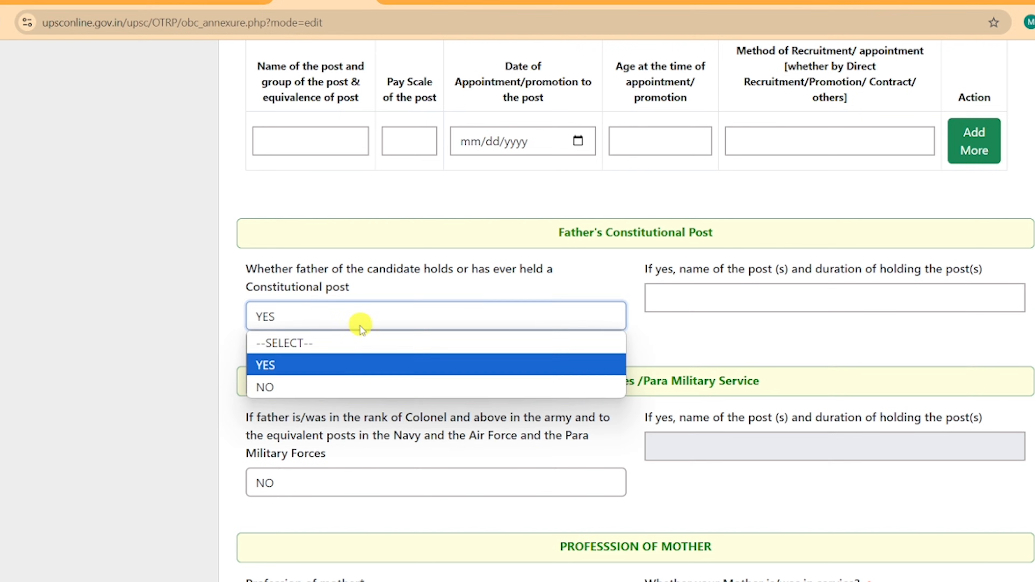
click(328, 388)
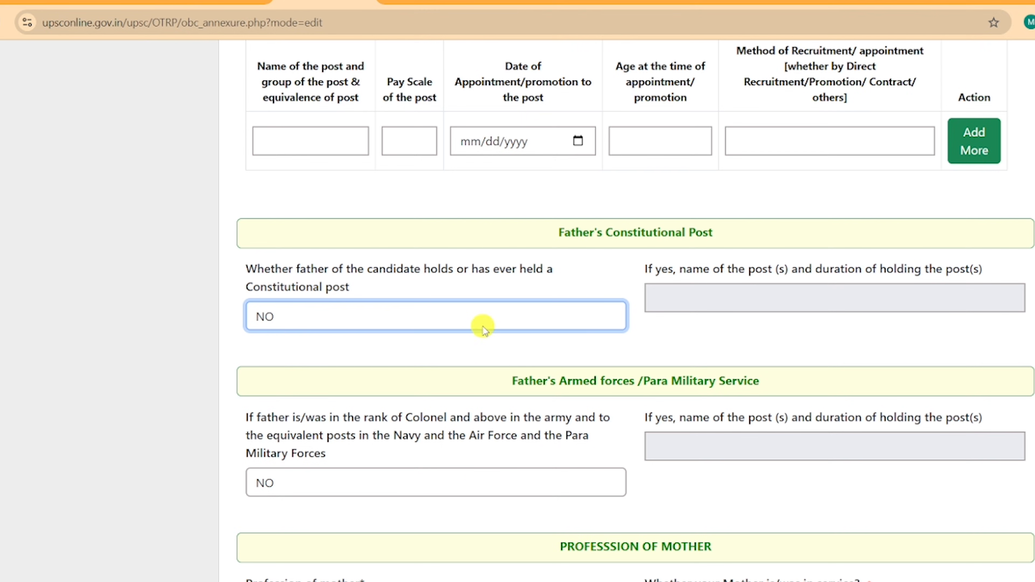
click(414, 317)
click(338, 363)
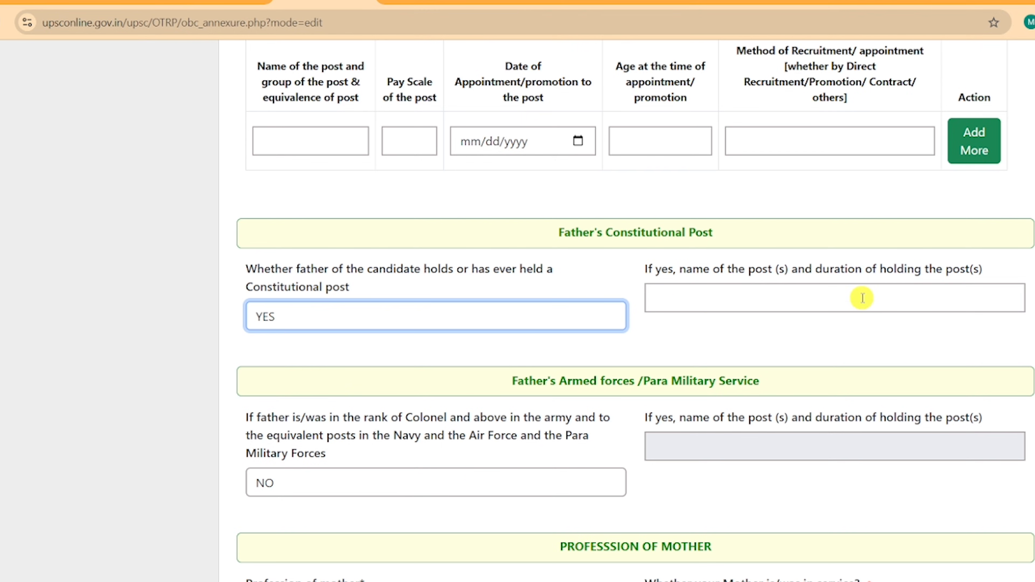
scroll(728, 305, down, 5)
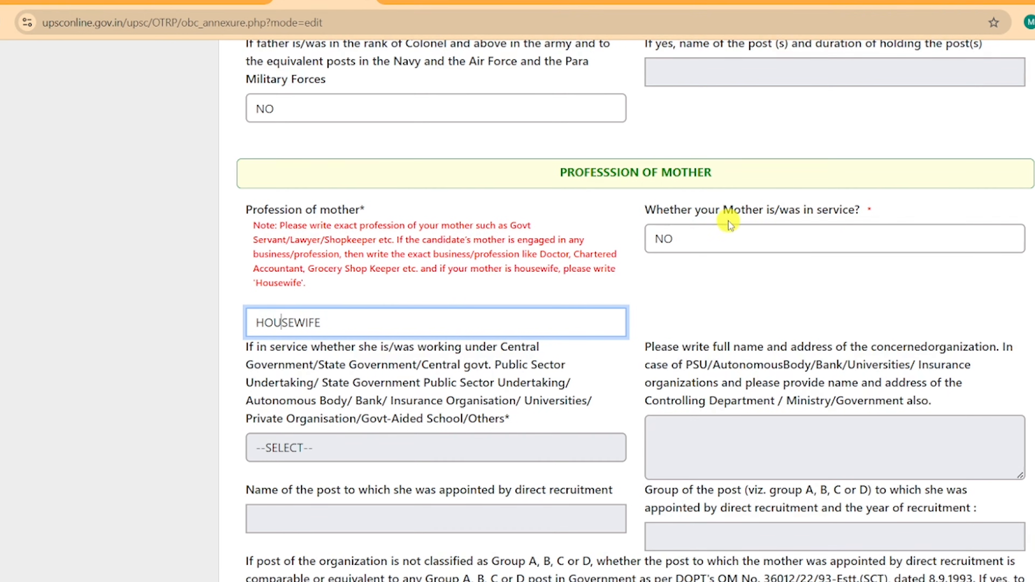
Keep the mother's Constitutional post answer as NO.
scroll(729, 221, down, 5)
scroll(423, 215, down, 2)
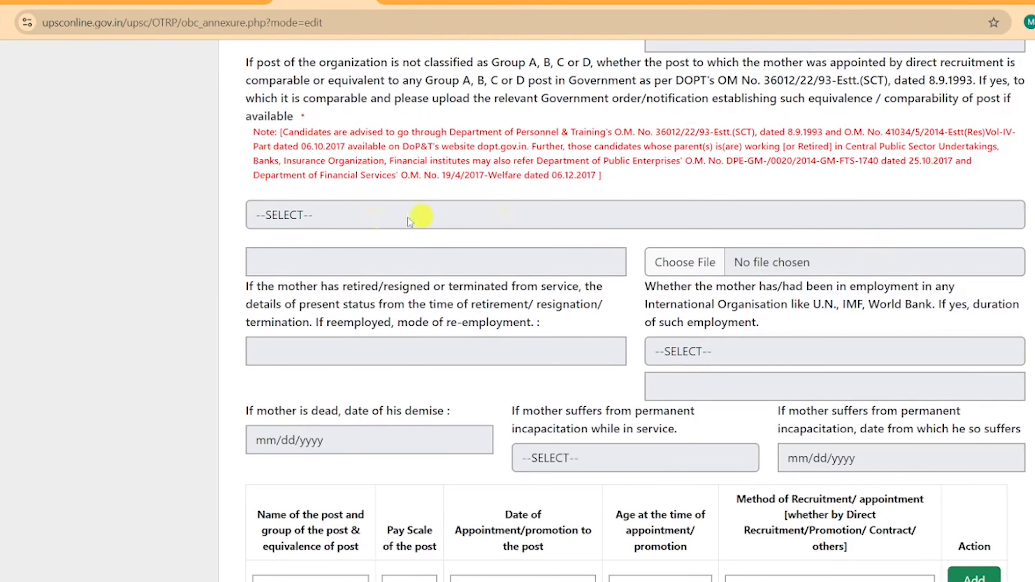
scroll(731, 225, down, 3)
scroll(686, 224, down, 5)
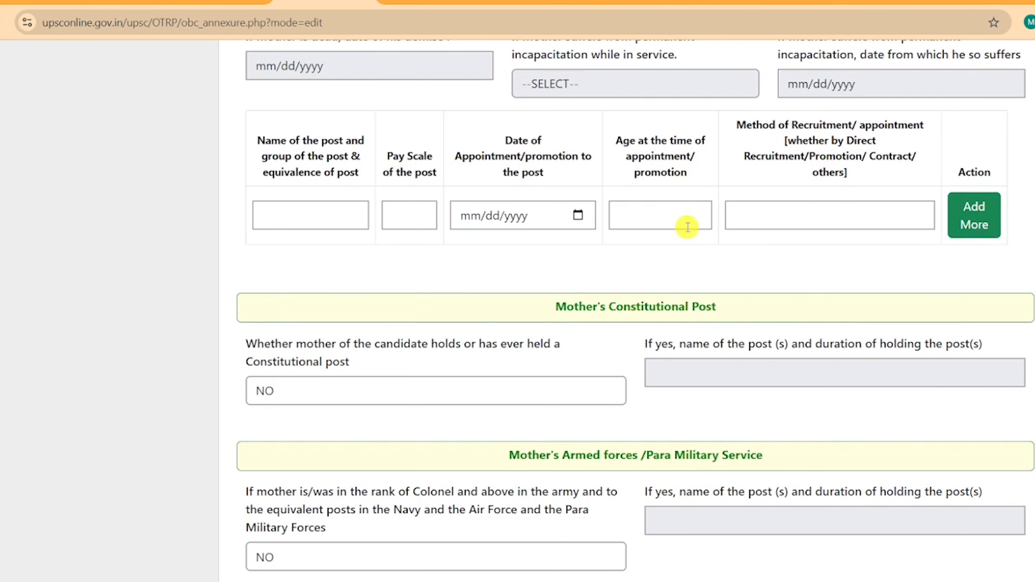
click(328, 141)
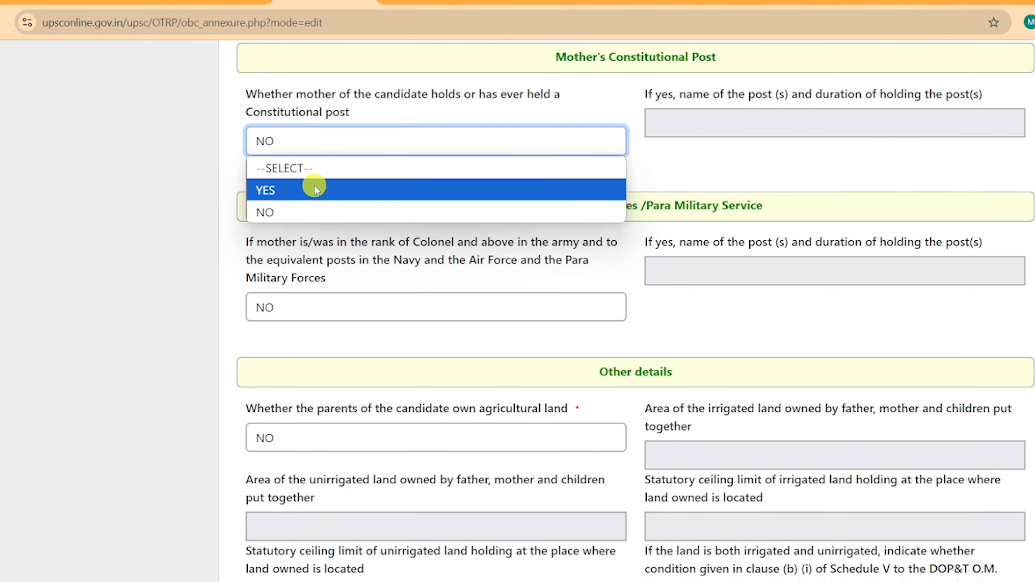
click(303, 206)
Answer YES that the parents own agricultural land and select the irrigated land area field.
scroll(507, 81, down, 2)
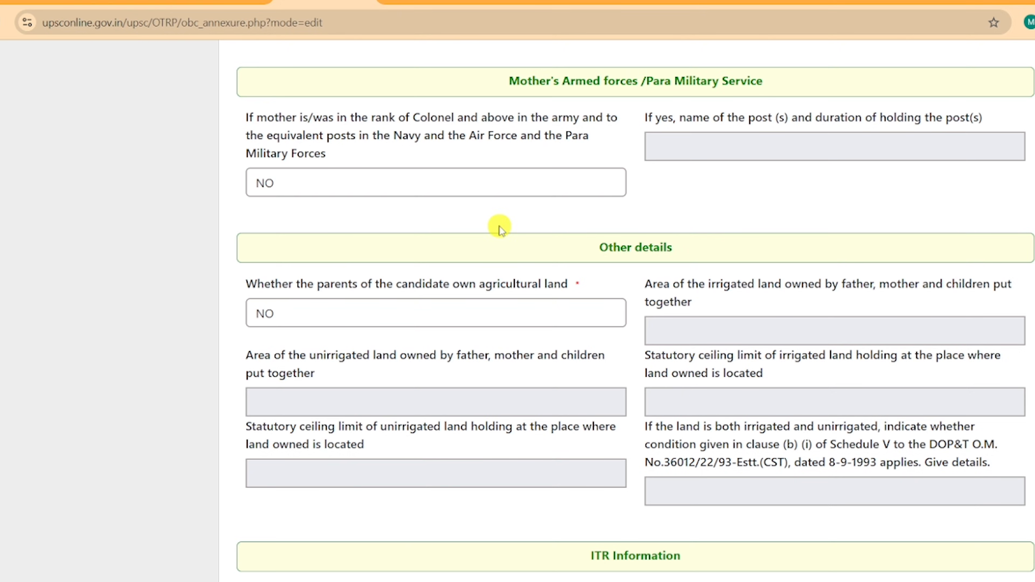
scroll(500, 224, down, 2)
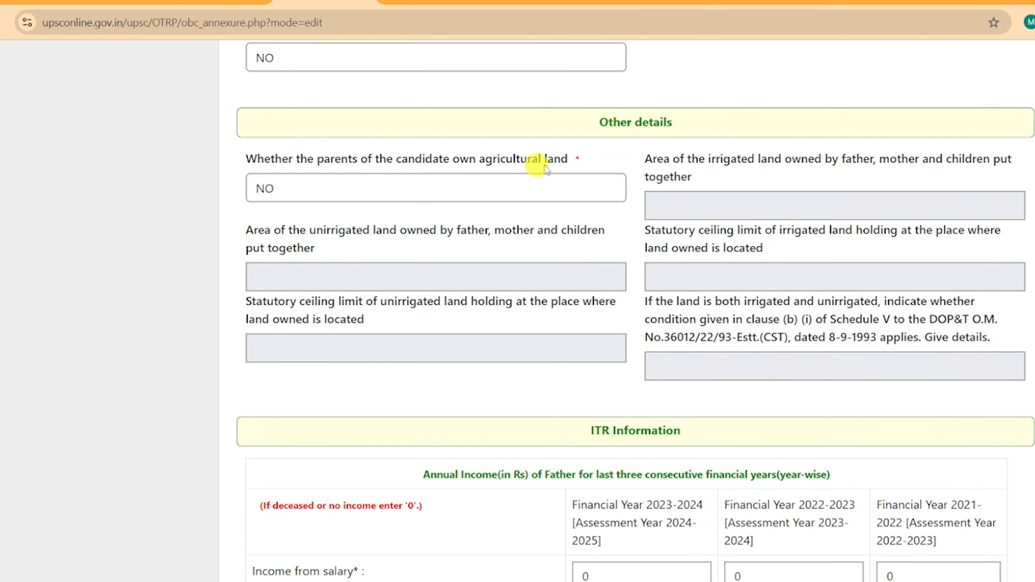
click(342, 196)
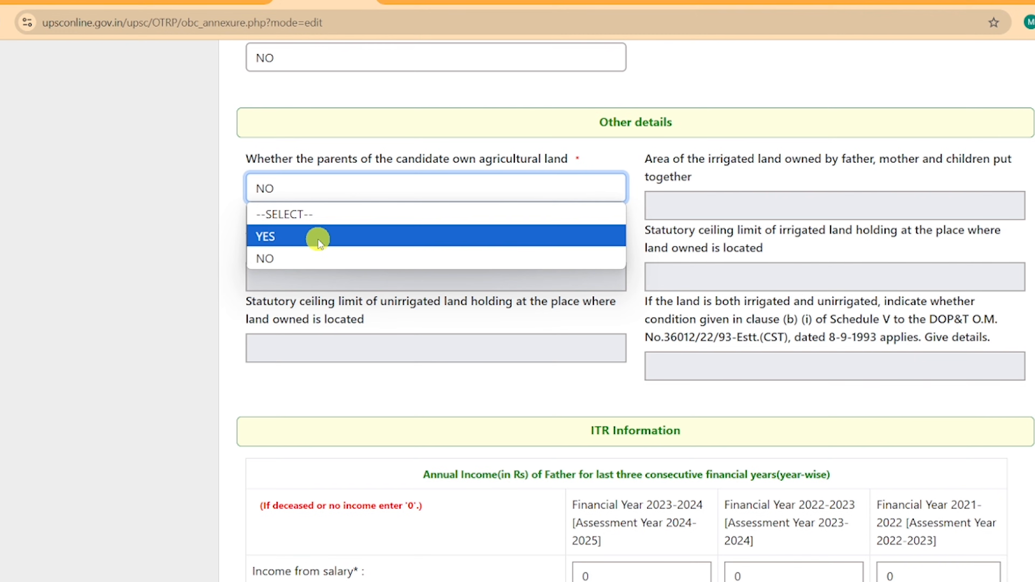
click(318, 238)
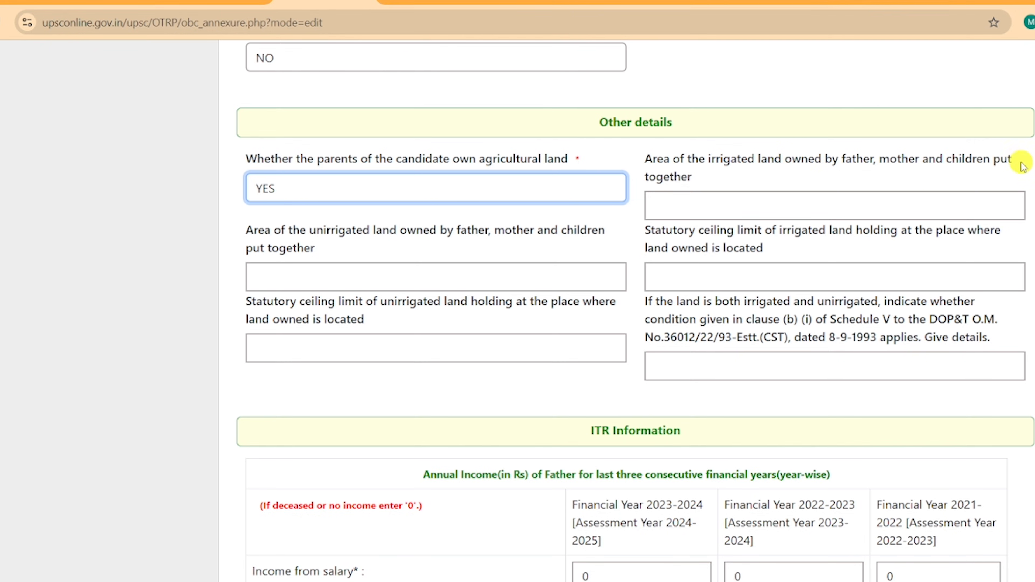
click(703, 205)
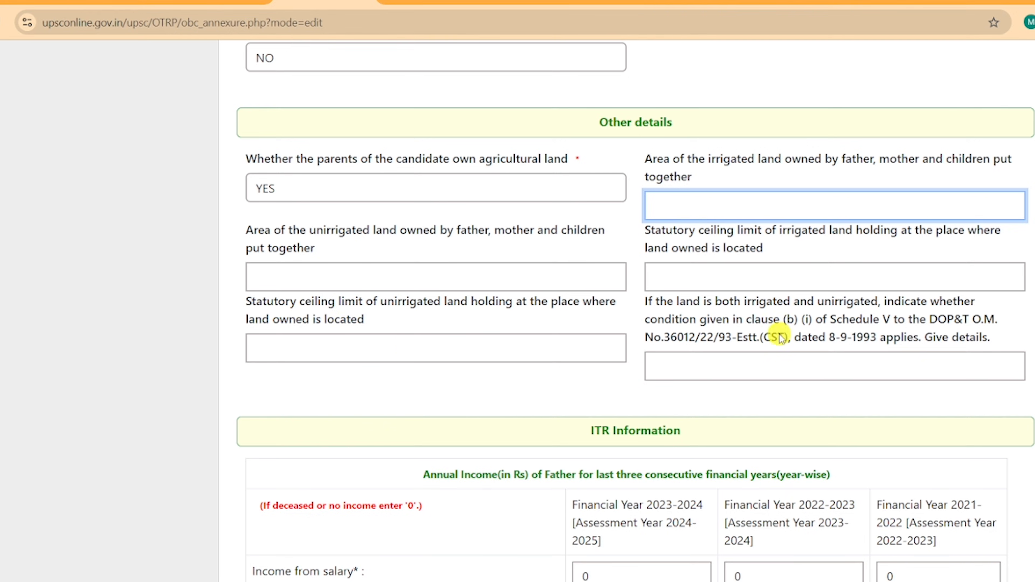
scroll(820, 224, down, 5)
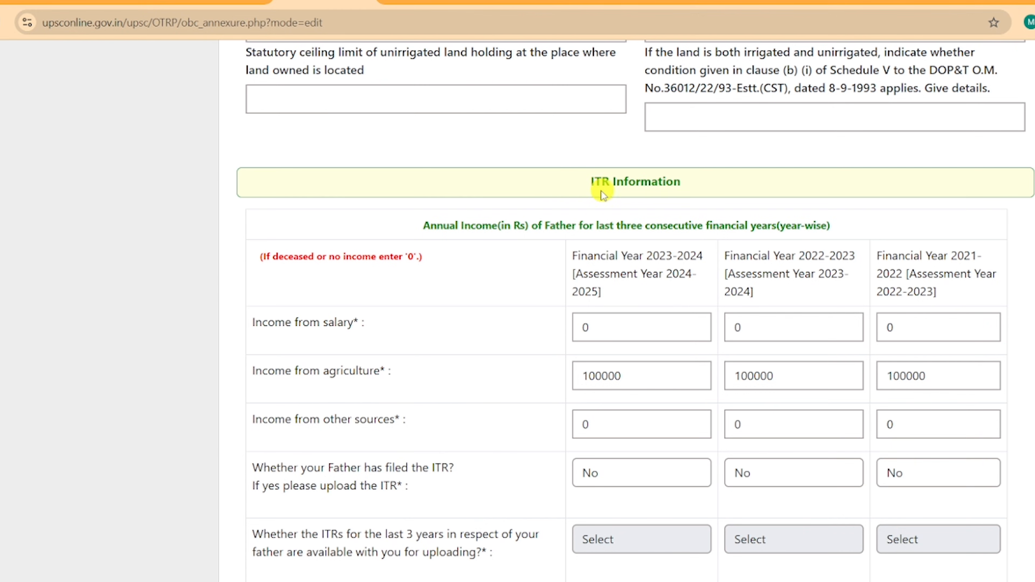
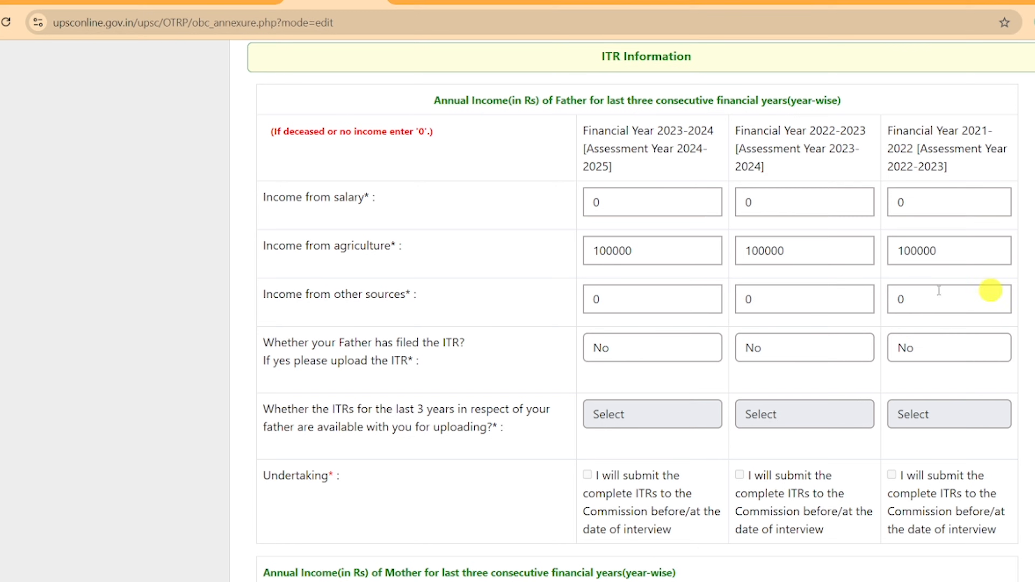
Answer Yes that the father filed ITR for 2023-24, 2022-23 and 2021-22.
scroll(946, 294, down, 3)
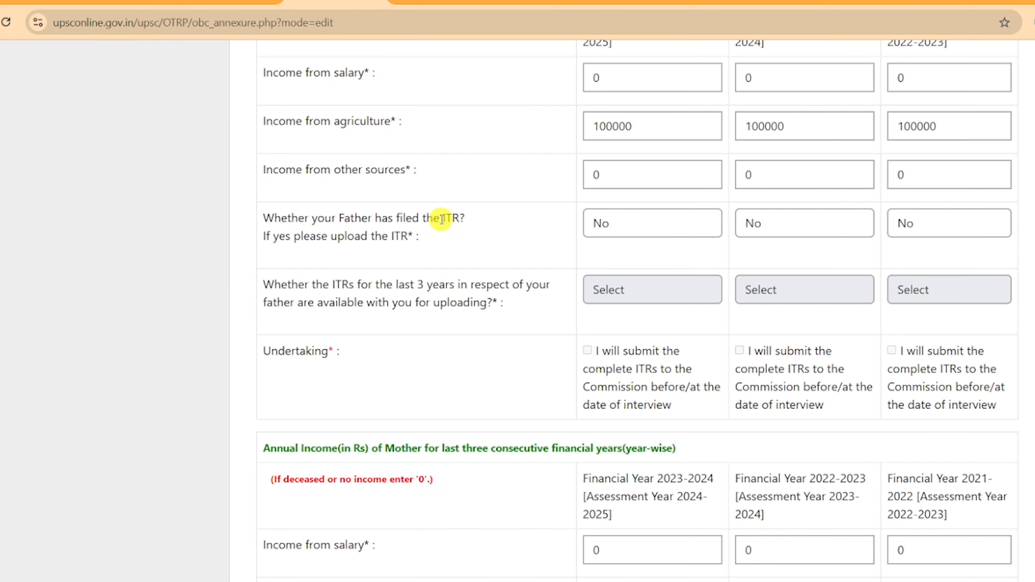
click(637, 226)
click(625, 272)
click(799, 227)
click(798, 271)
click(934, 224)
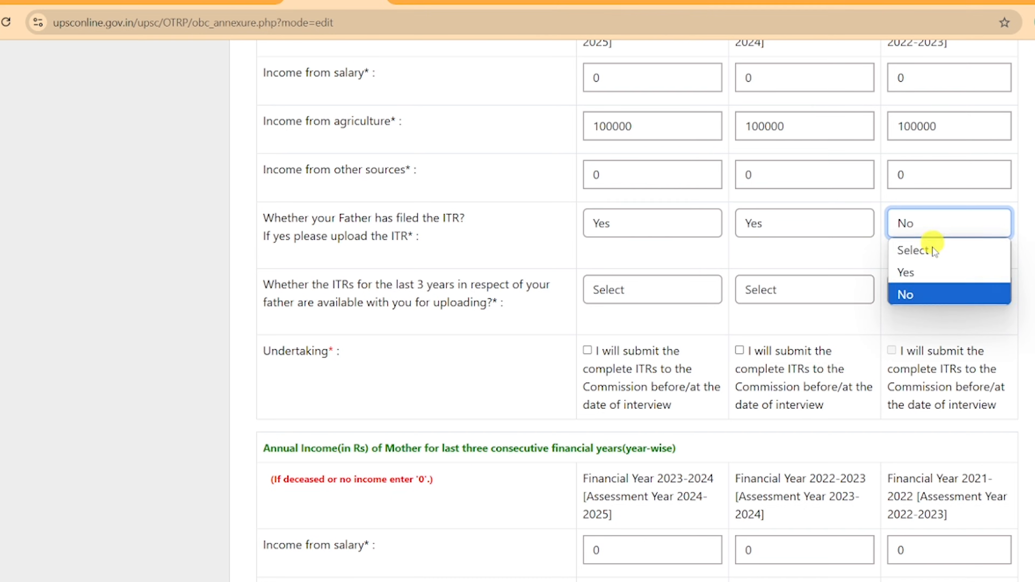
click(932, 272)
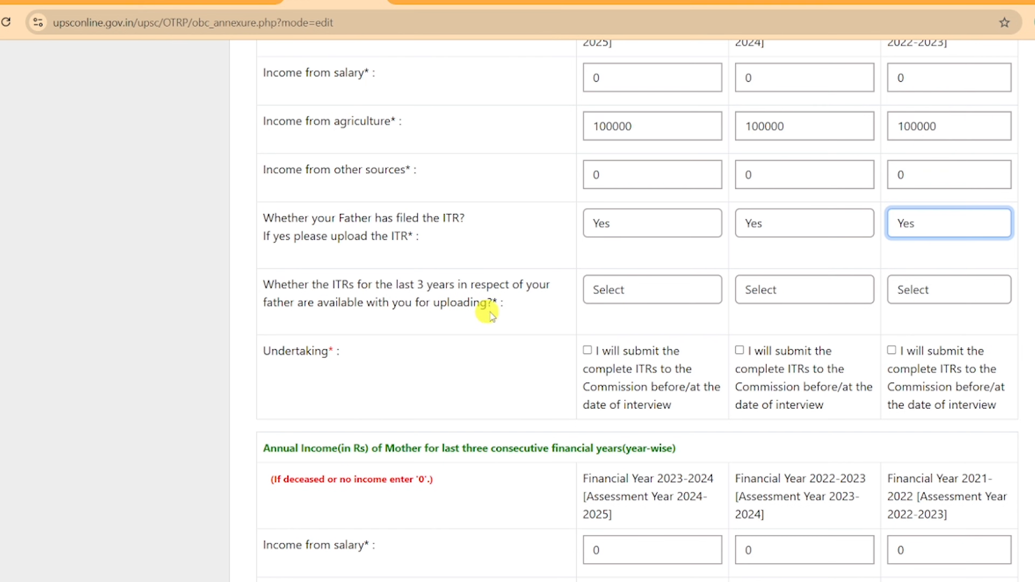
Set ITR availability to No for all three years.
click(635, 295)
click(646, 337)
click(766, 292)
click(774, 338)
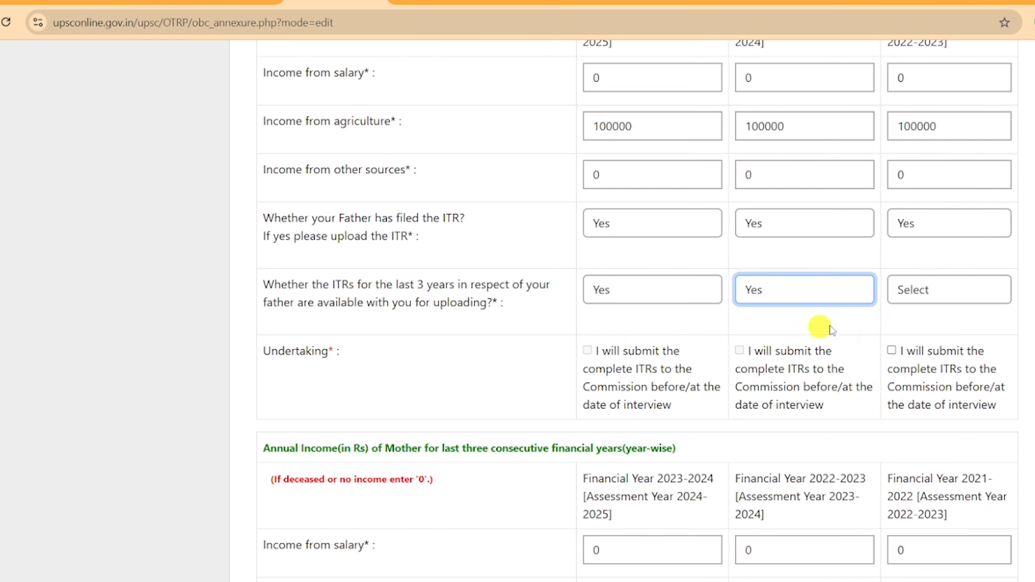
click(917, 292)
click(922, 338)
click(633, 280)
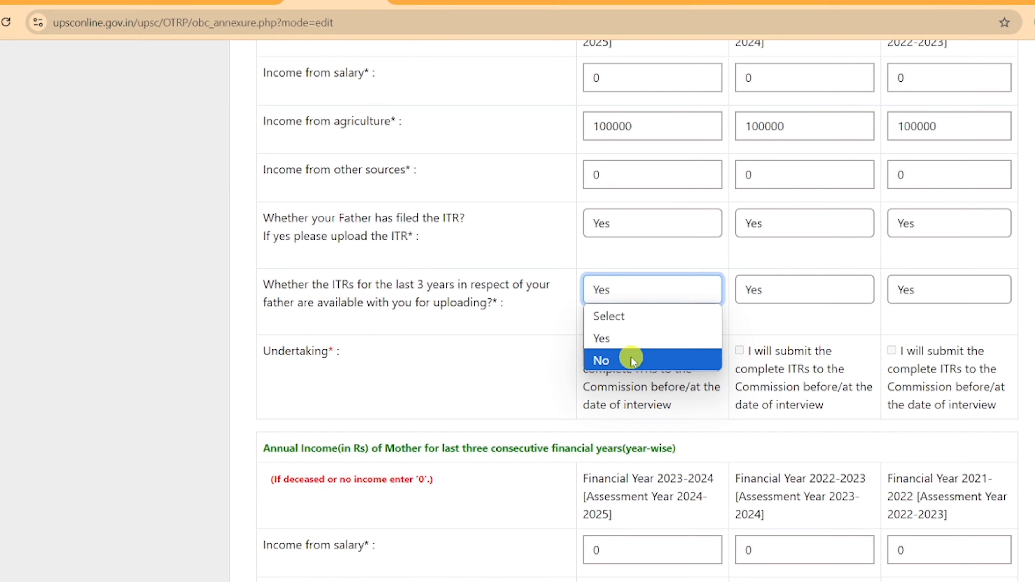
click(626, 358)
click(823, 293)
click(813, 361)
click(952, 302)
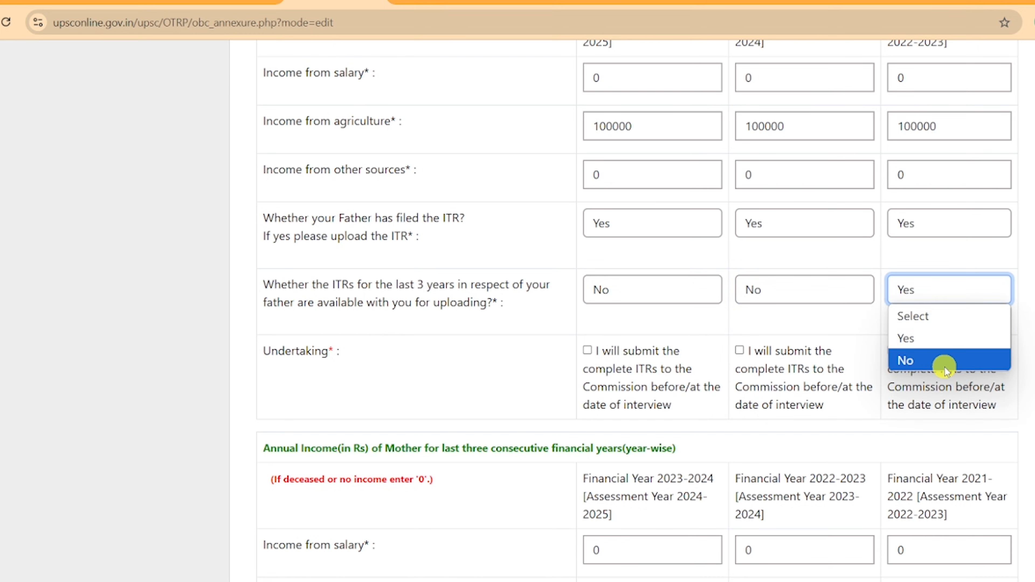
click(945, 366)
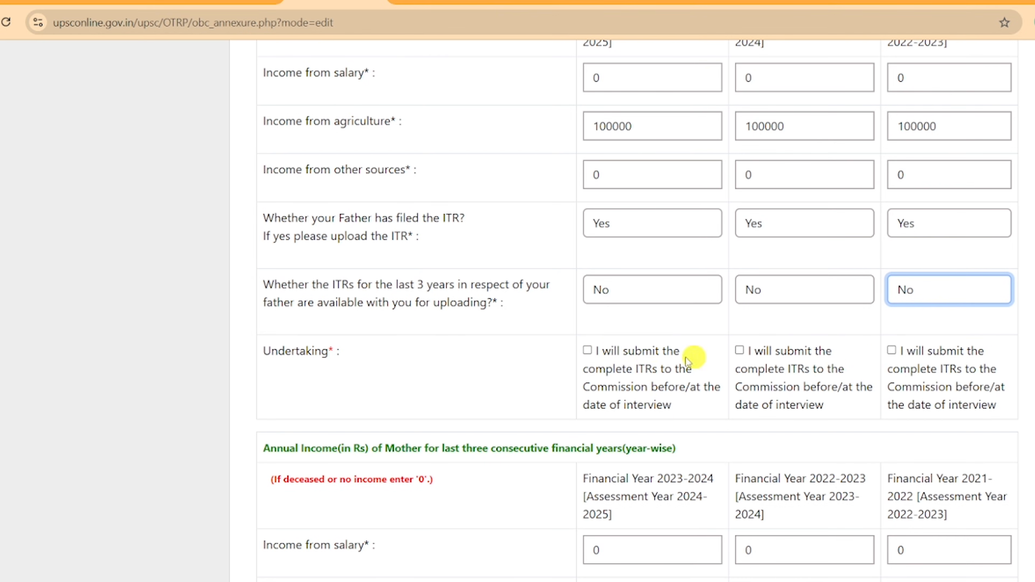
Tick the ITR submission undertaking for 2022-23, 2023-24 and 2021-22.
click(658, 344)
click(739, 350)
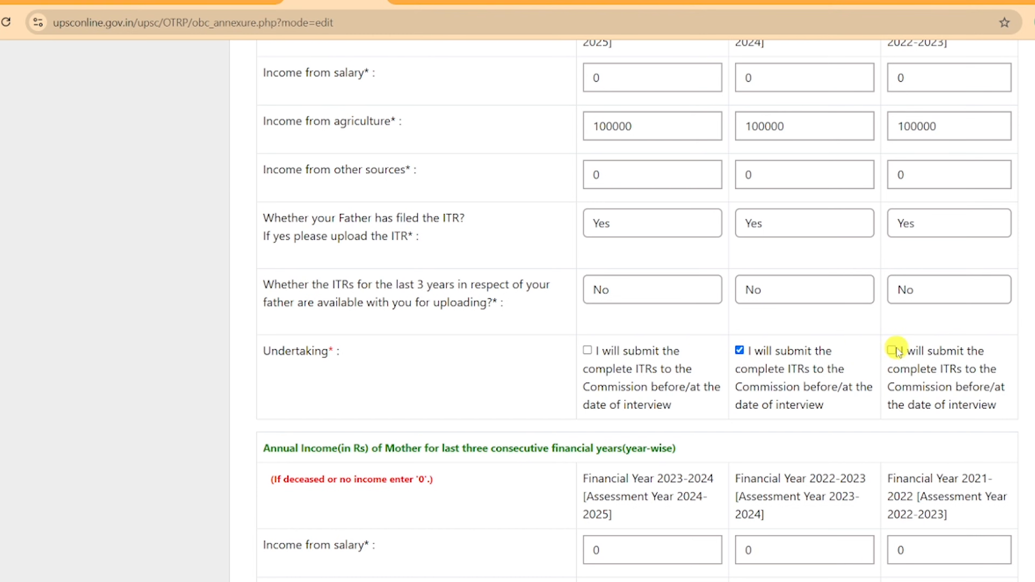
click(587, 350)
click(892, 350)
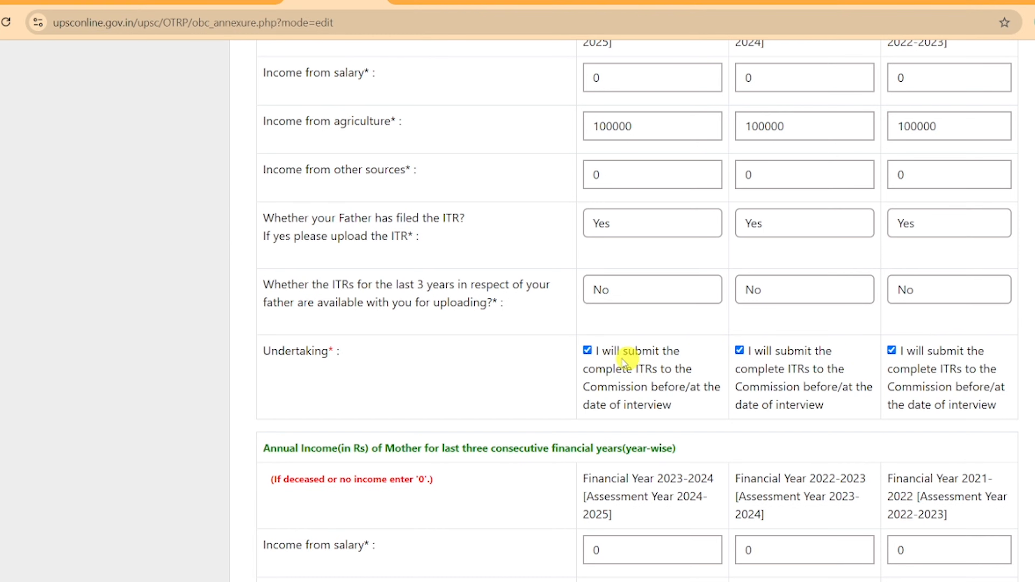
Scroll past the mother's income and upload sections and save the OBC annexure.
scroll(827, 324, down, 5)
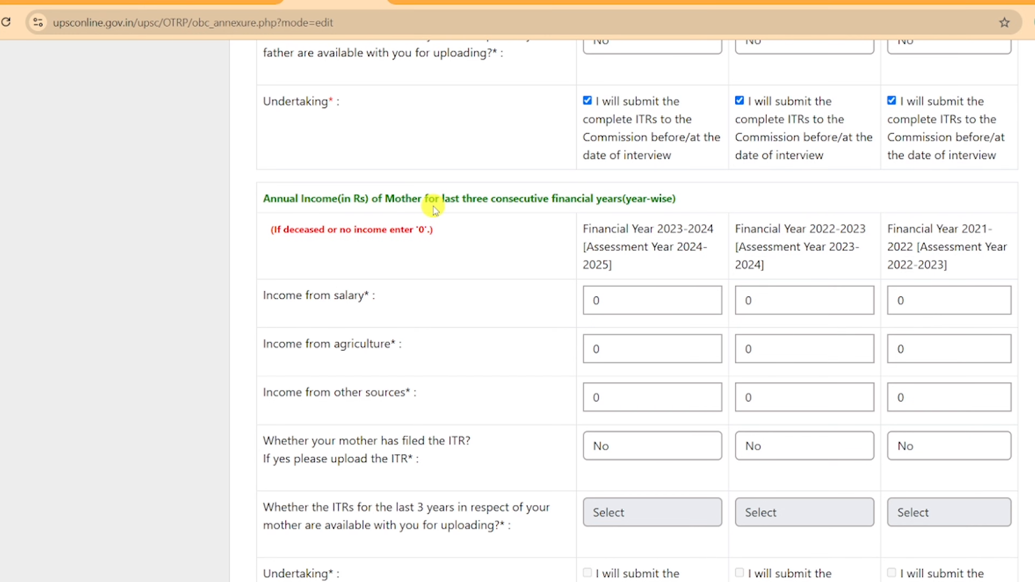
scroll(464, 259, down, 3)
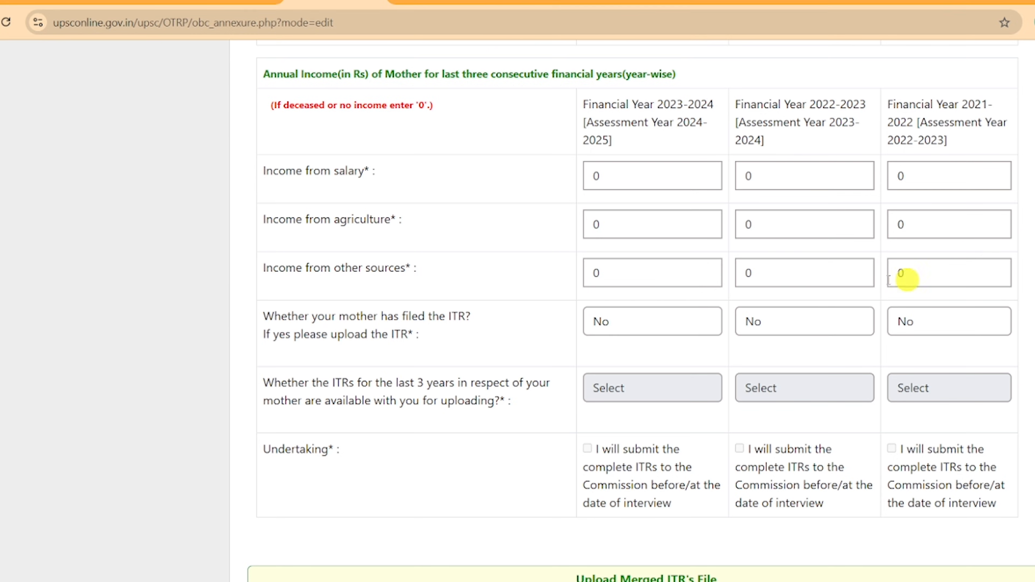
scroll(428, 245, down, 6)
scroll(599, 237, down, 3)
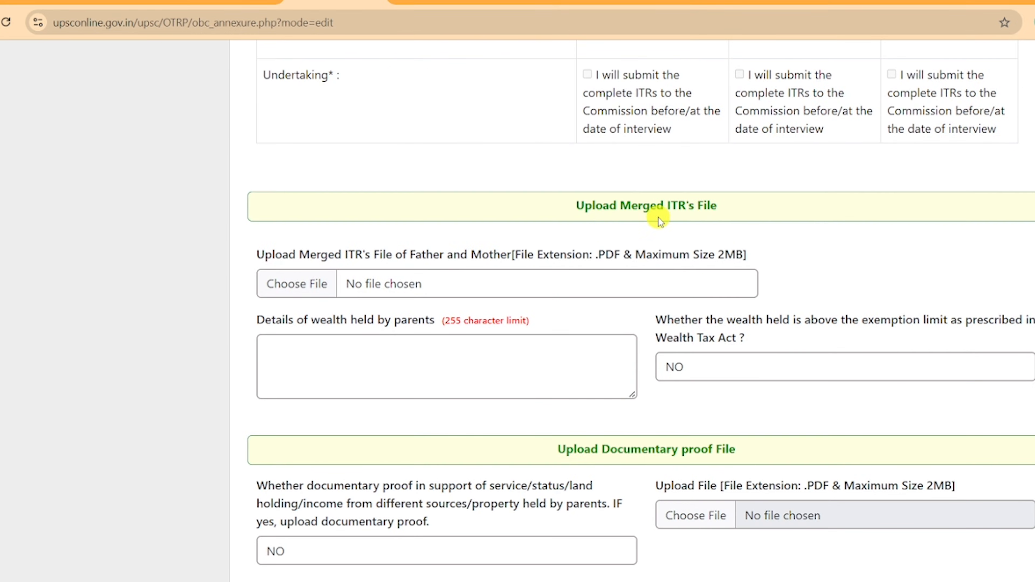
scroll(794, 215, down, 6)
scroll(796, 213, up, 3)
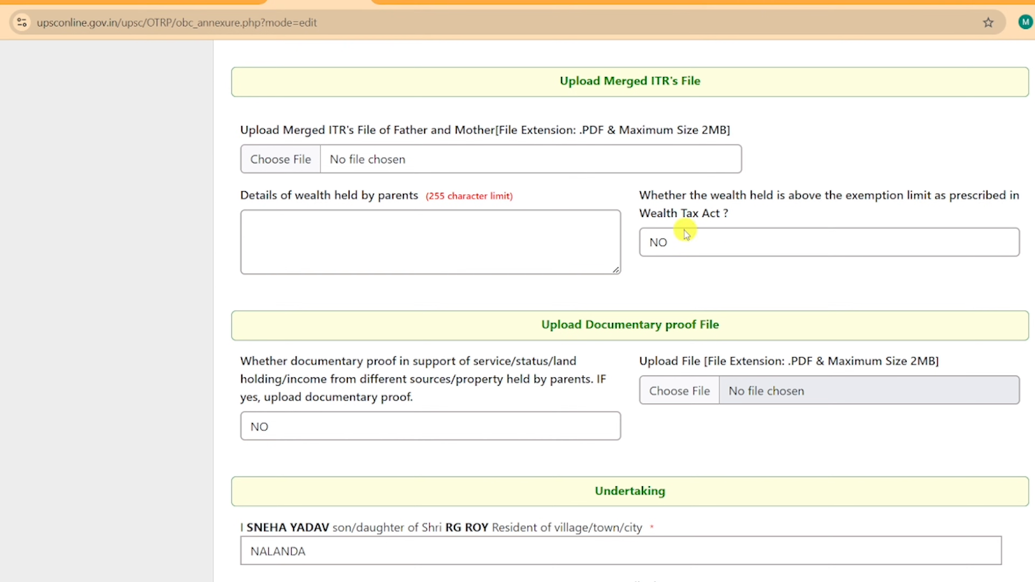
scroll(596, 62, down, 5)
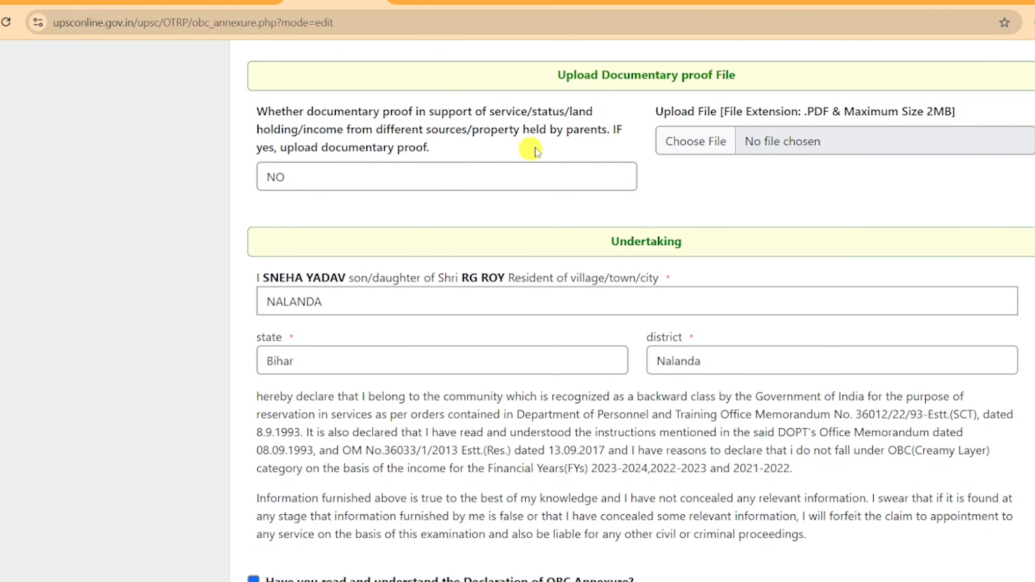
scroll(452, 215, down, 2)
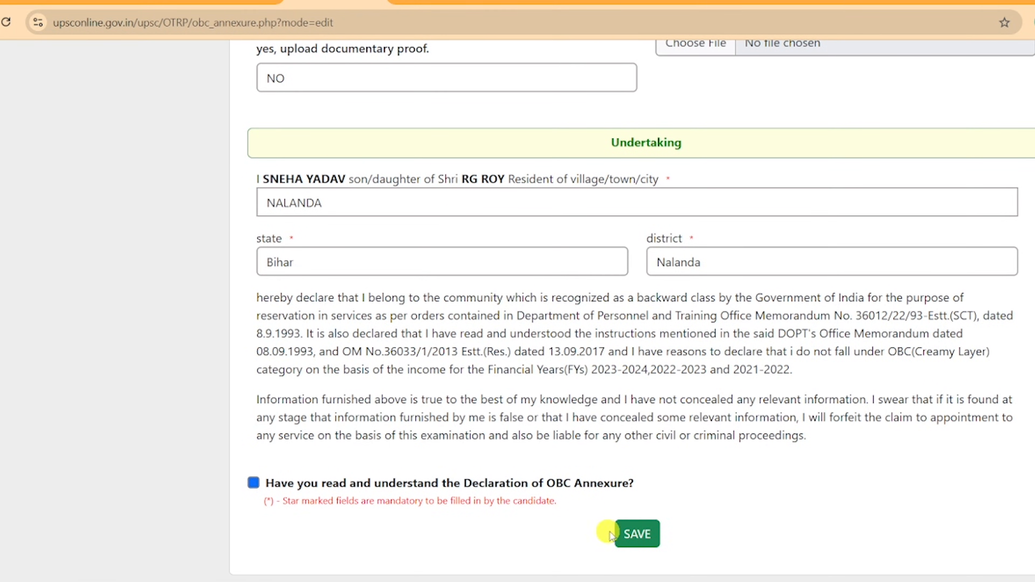
click(620, 516)
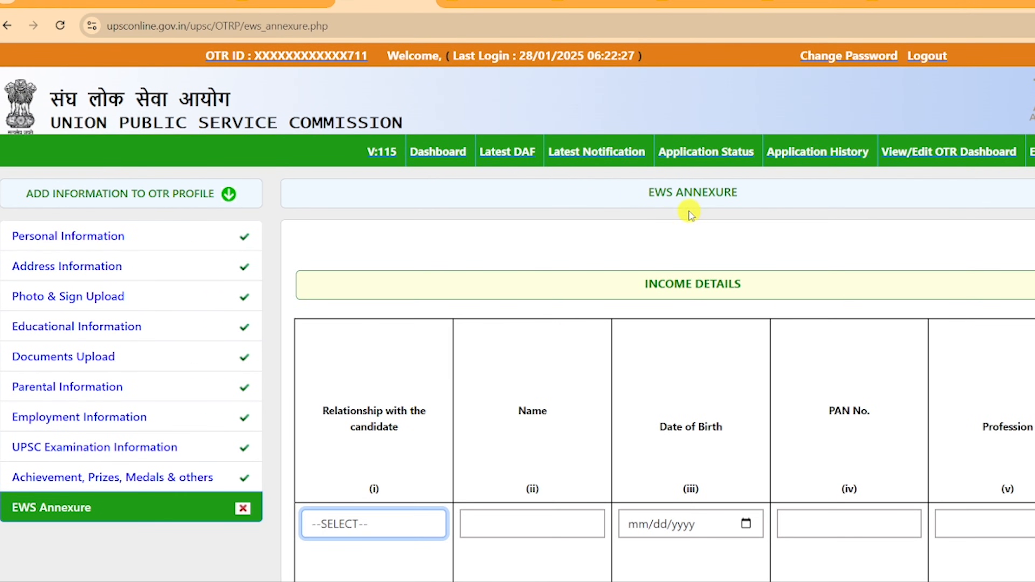
Set the EWS income row's relationship to FATHER and answer NO to filing ITRs in column (viii).
scroll(652, 267, down, 3)
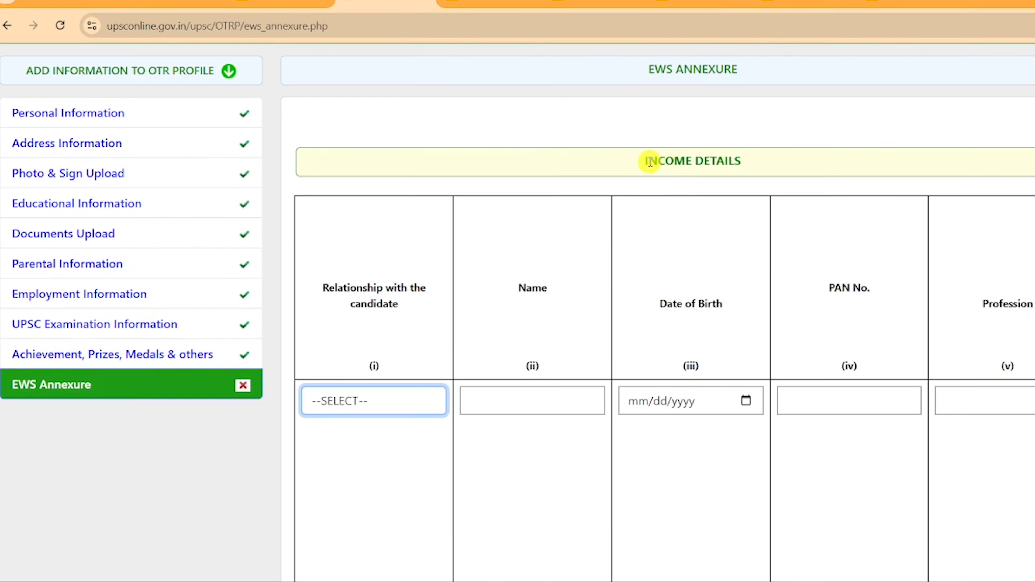
scroll(765, 208, down, 3)
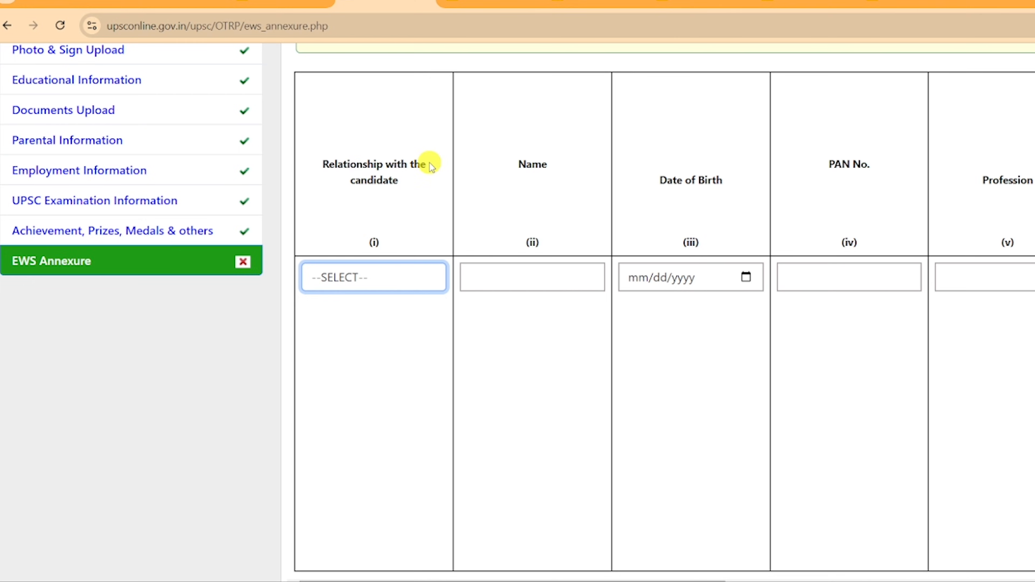
click(372, 279)
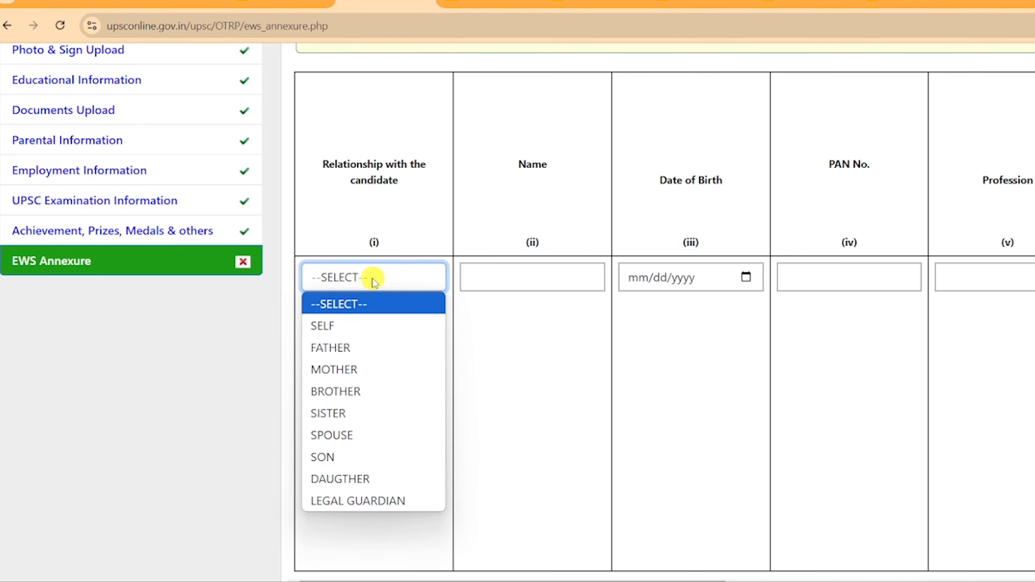
click(366, 328)
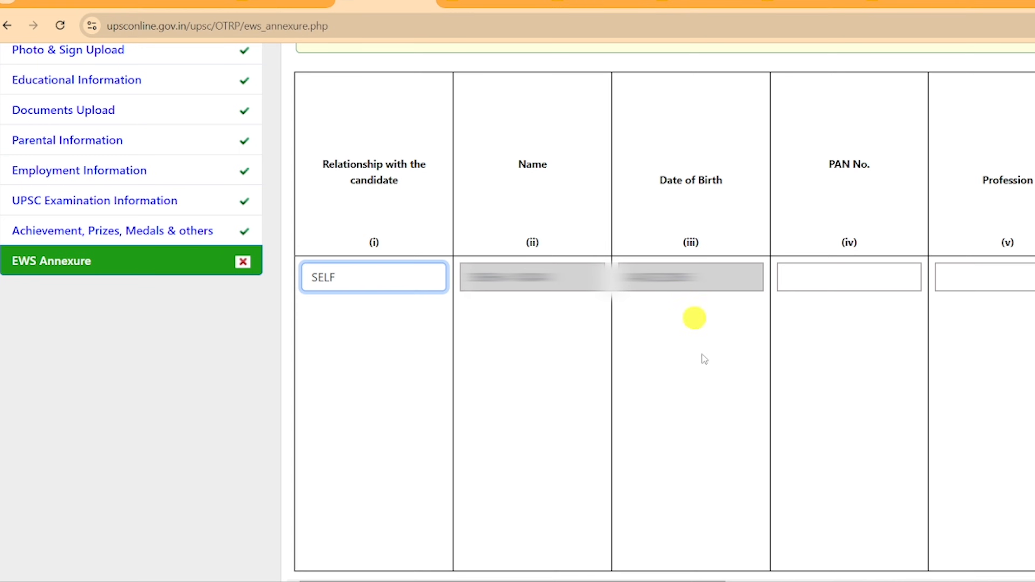
scroll(707, 514, down, 2)
scroll(707, 513, right, 10)
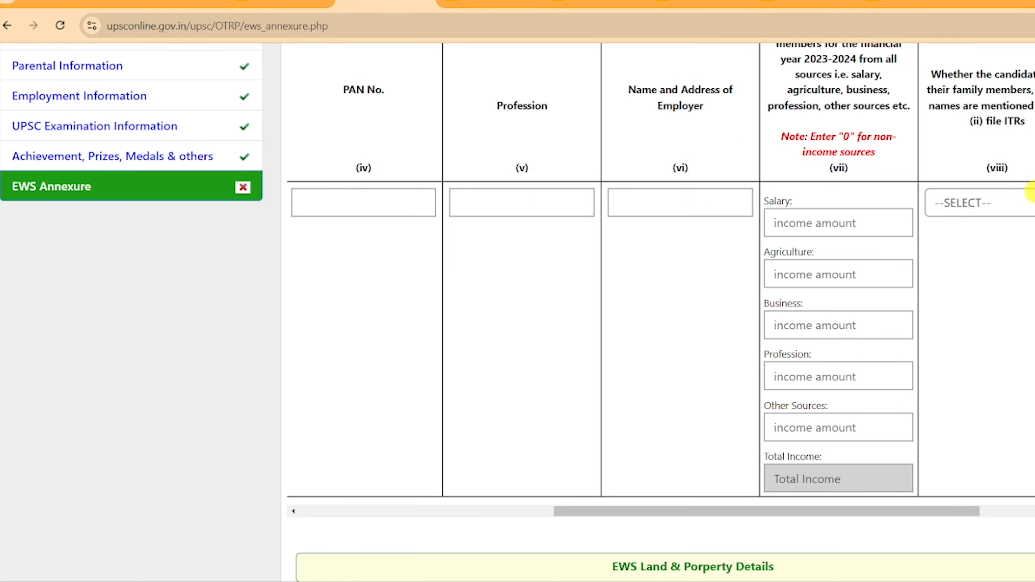
scroll(915, 108, up, 2)
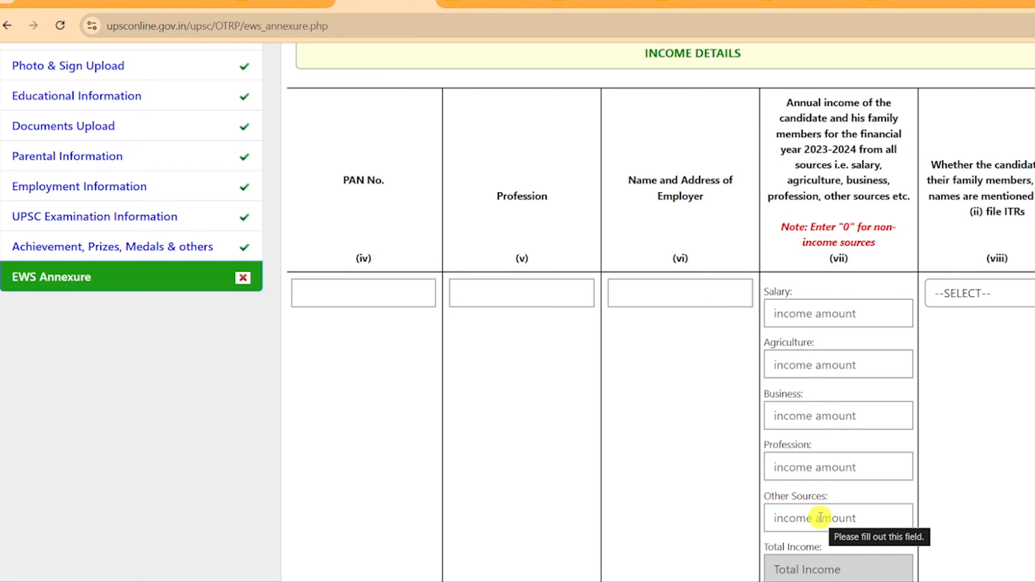
scroll(960, 562, right, 5)
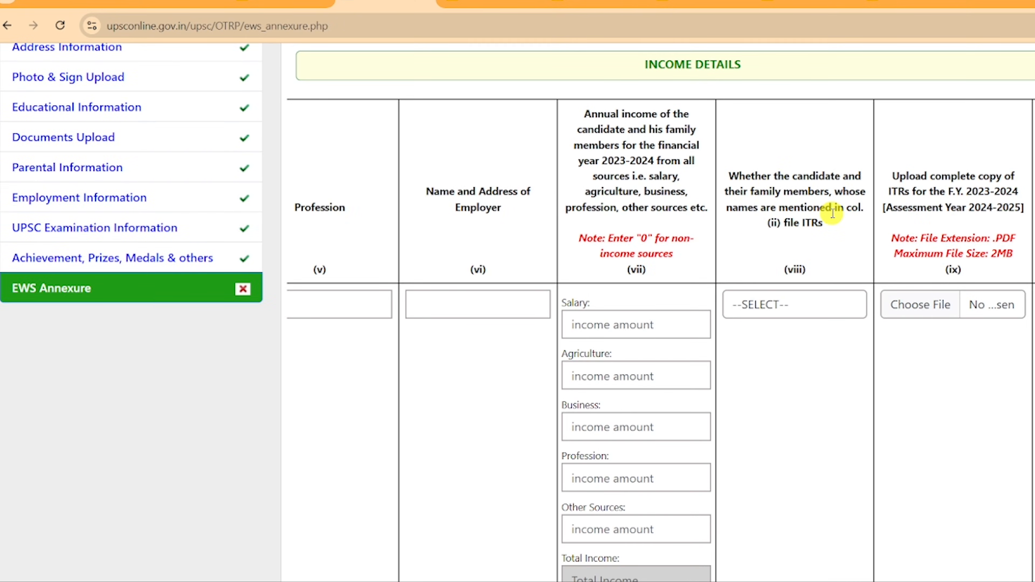
click(769, 303)
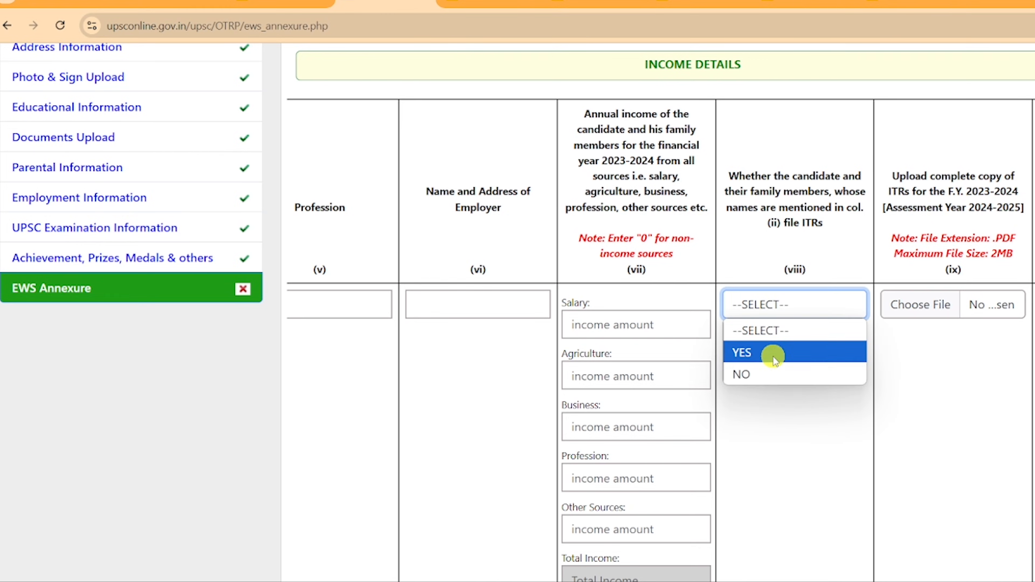
click(774, 374)
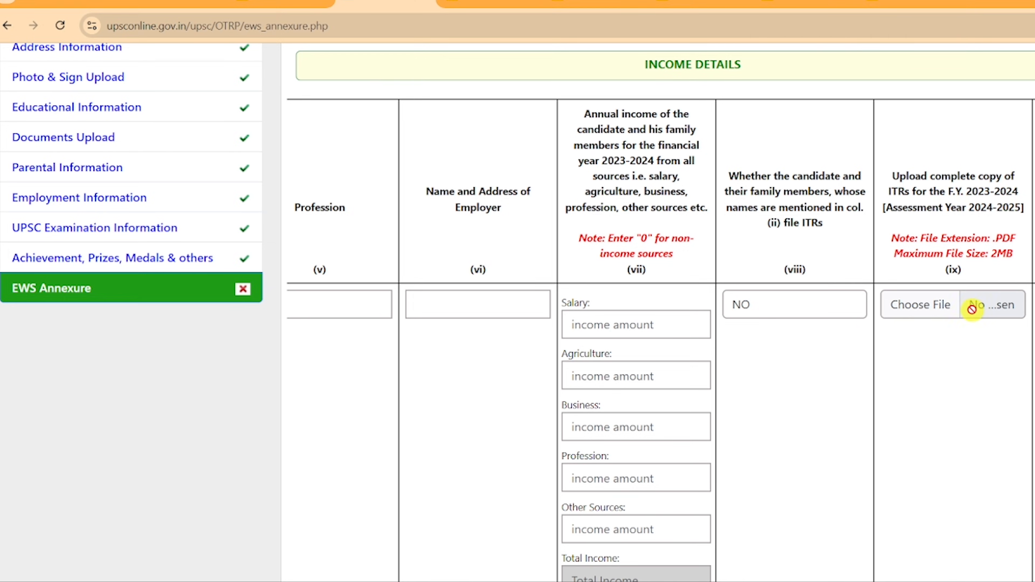
Reconfirm FATHER as the relationship and NO as the ITR-filing answer.
scroll(370, 325, left, 10)
scroll(370, 325, up, 1)
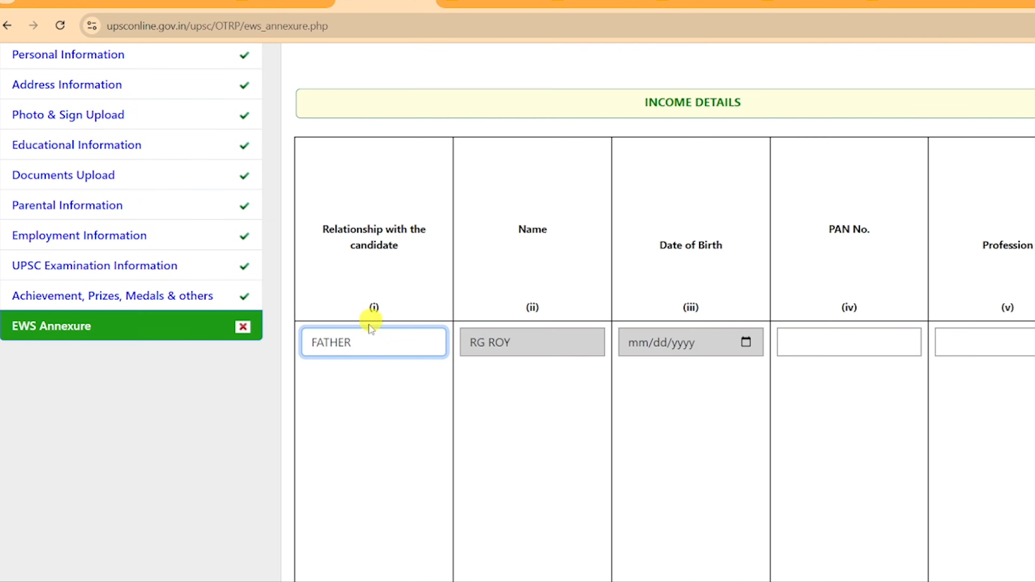
click(373, 353)
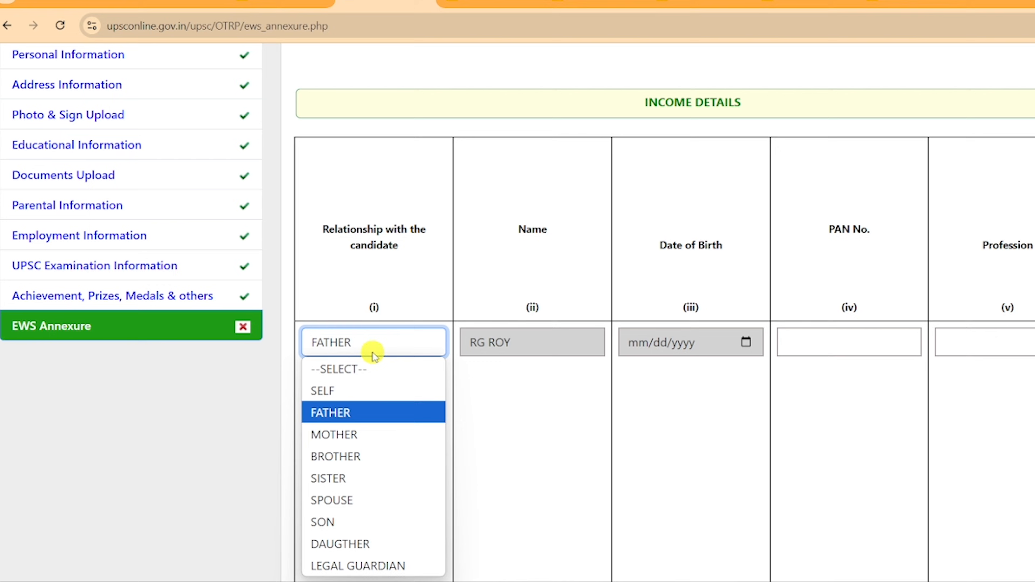
click(375, 417)
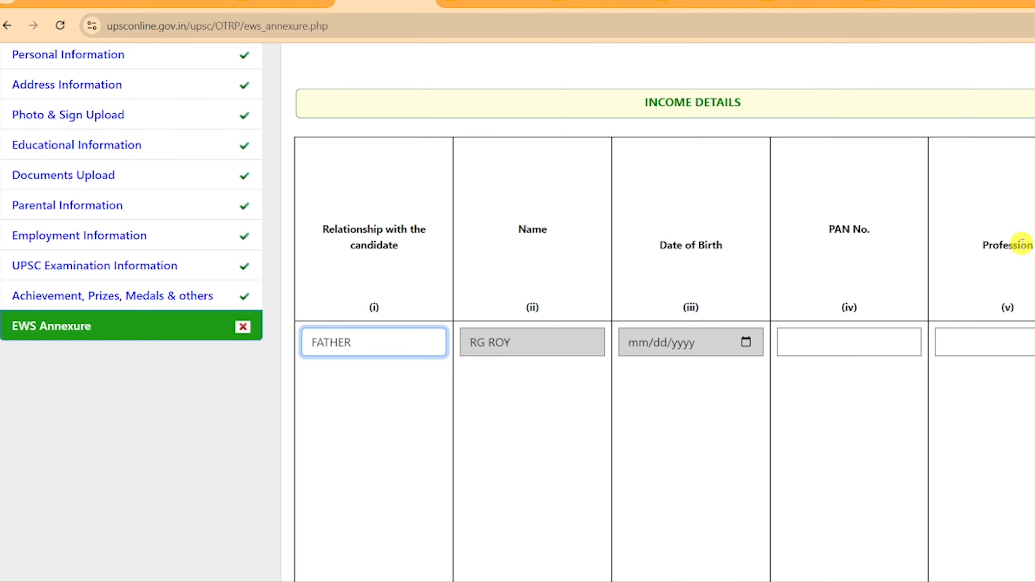
scroll(1016, 345, right, 10)
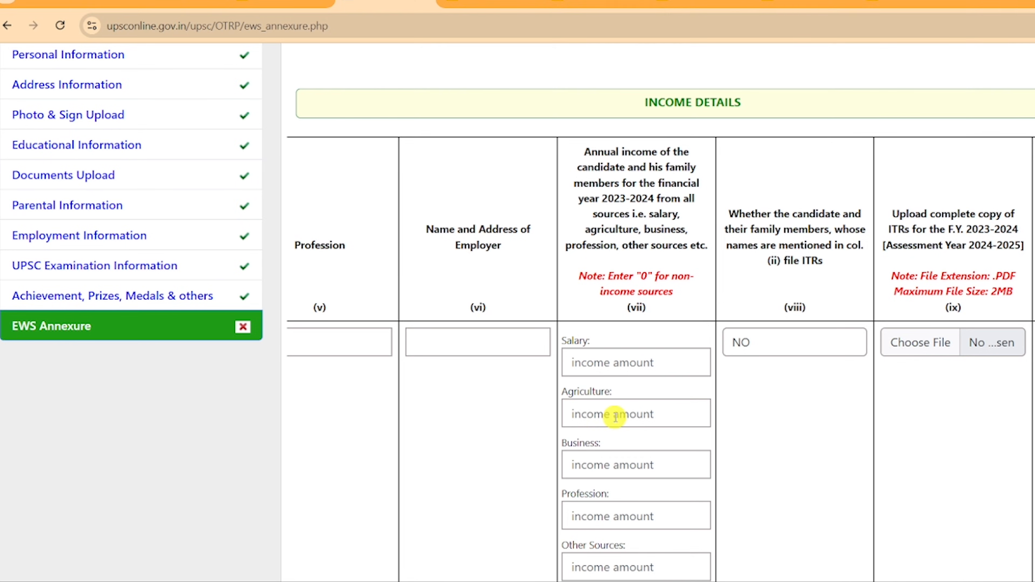
scroll(620, 448, down, 3)
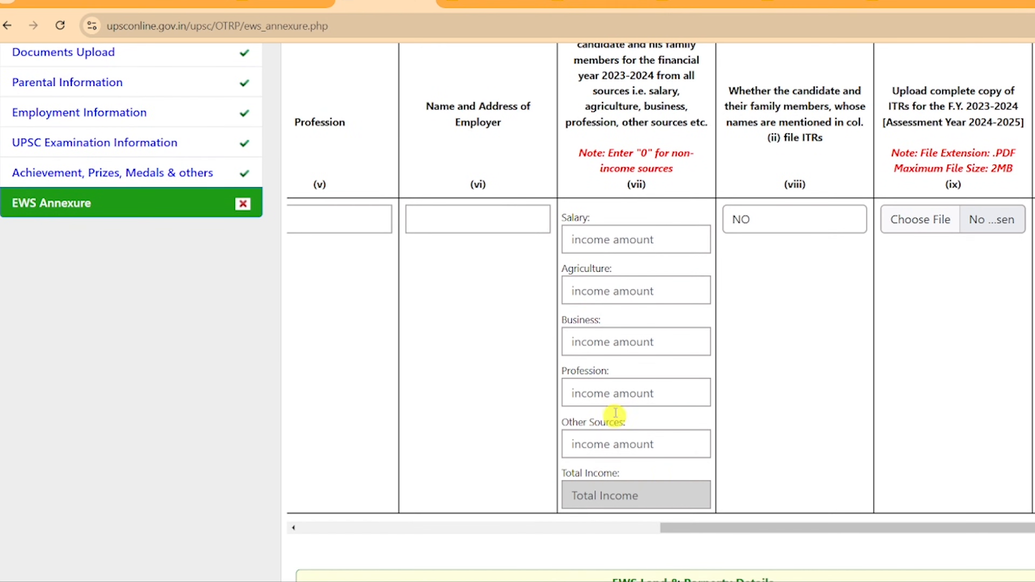
scroll(755, 408, up, 3)
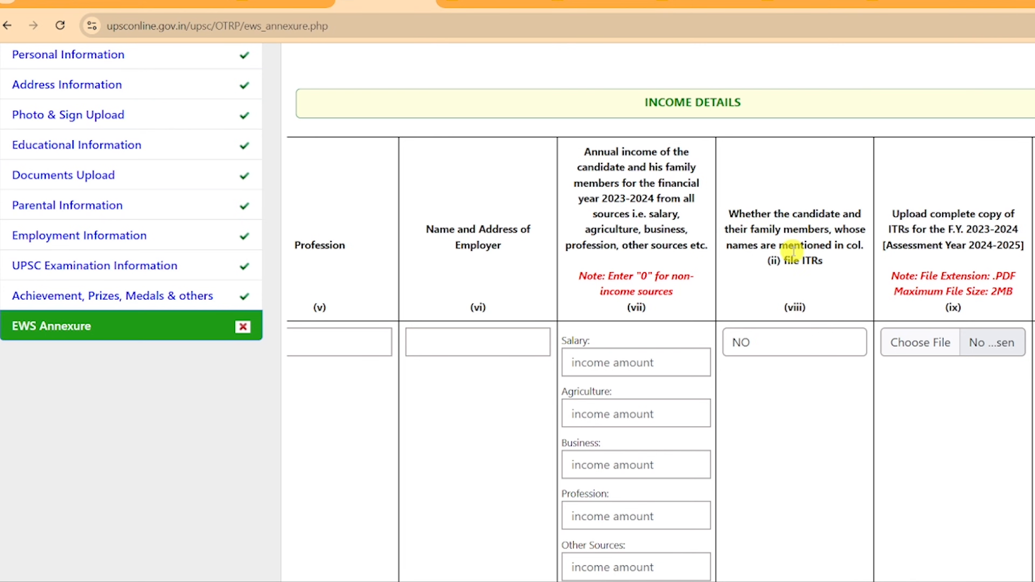
click(762, 335)
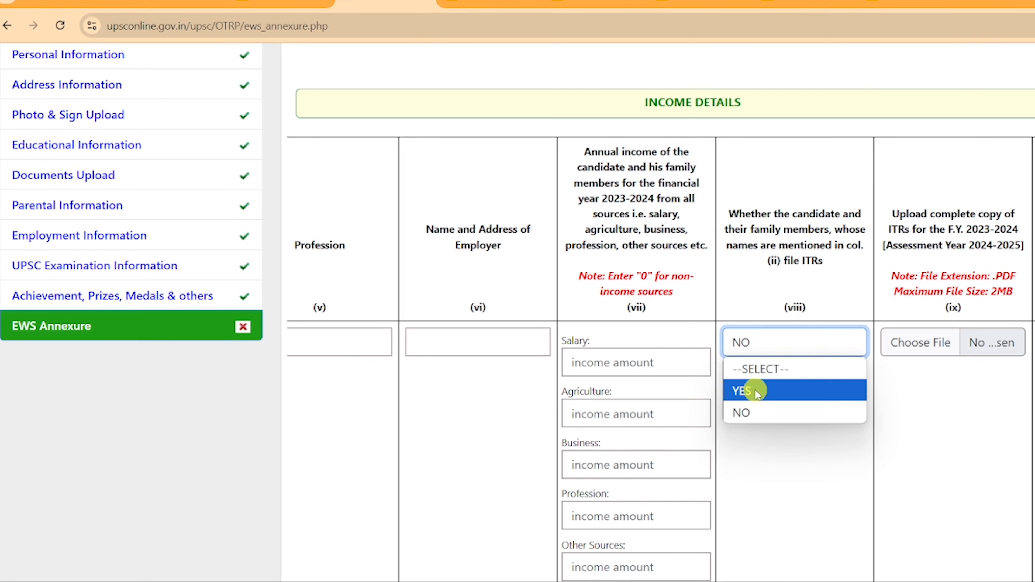
click(934, 401)
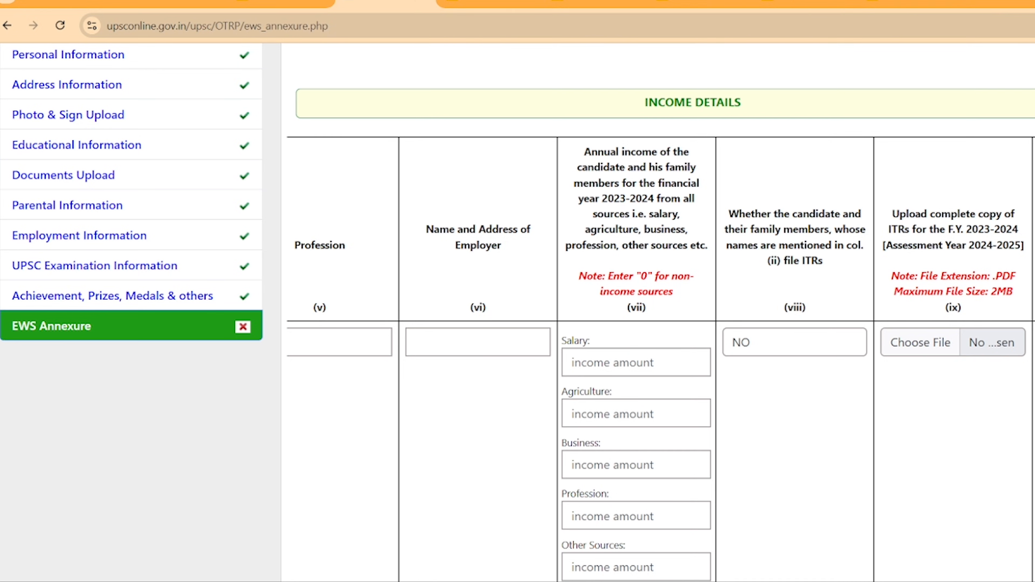
Enter 0 as the Salary income and check the relationship stays FATHER.
click(628, 366)
click(592, 420)
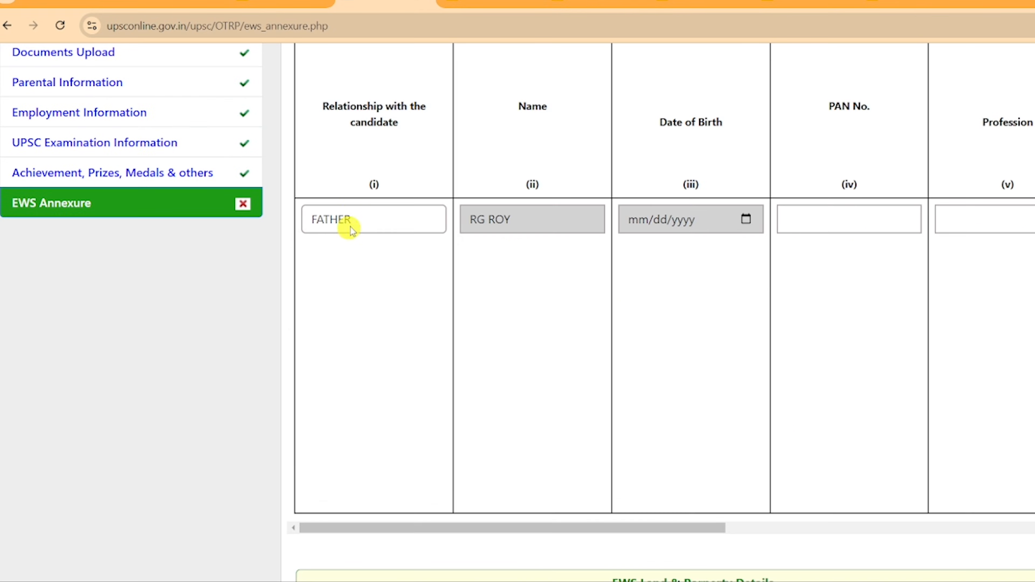
click(355, 213)
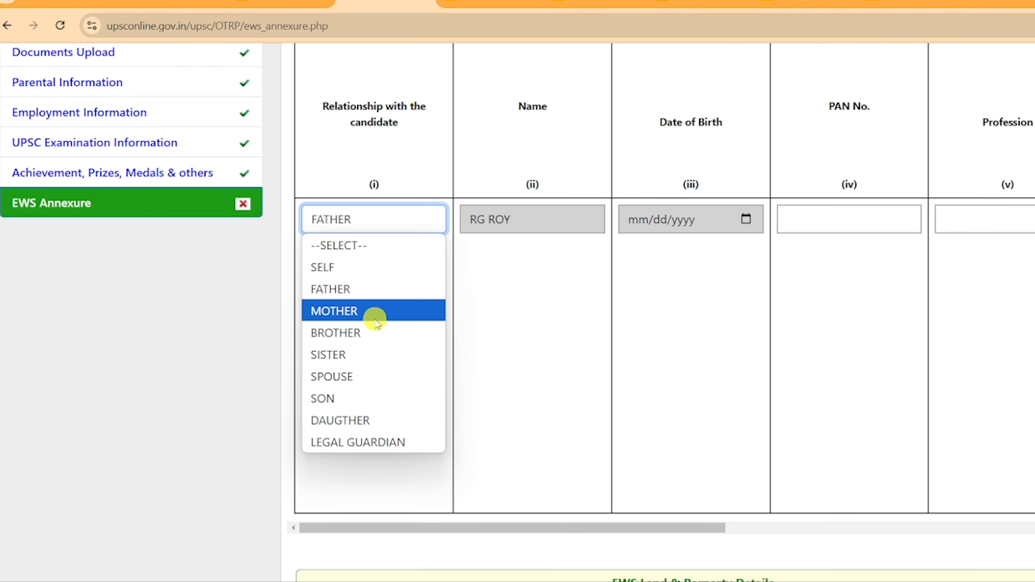
click(545, 304)
scroll(774, 277, down, 10)
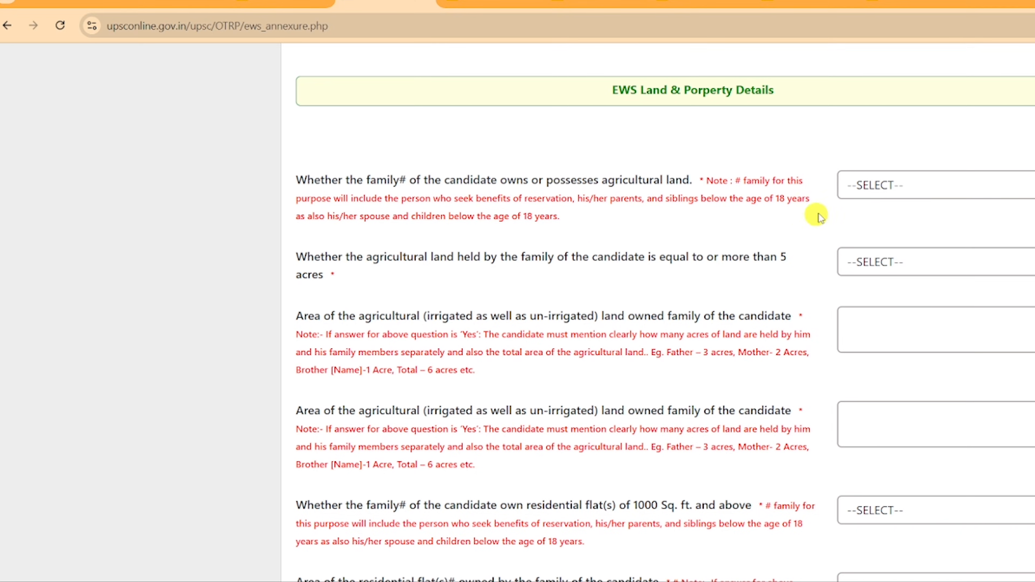
Answer NO to owning agricultural land and a 1000 sq. ft. residential flat.
click(873, 186)
click(883, 254)
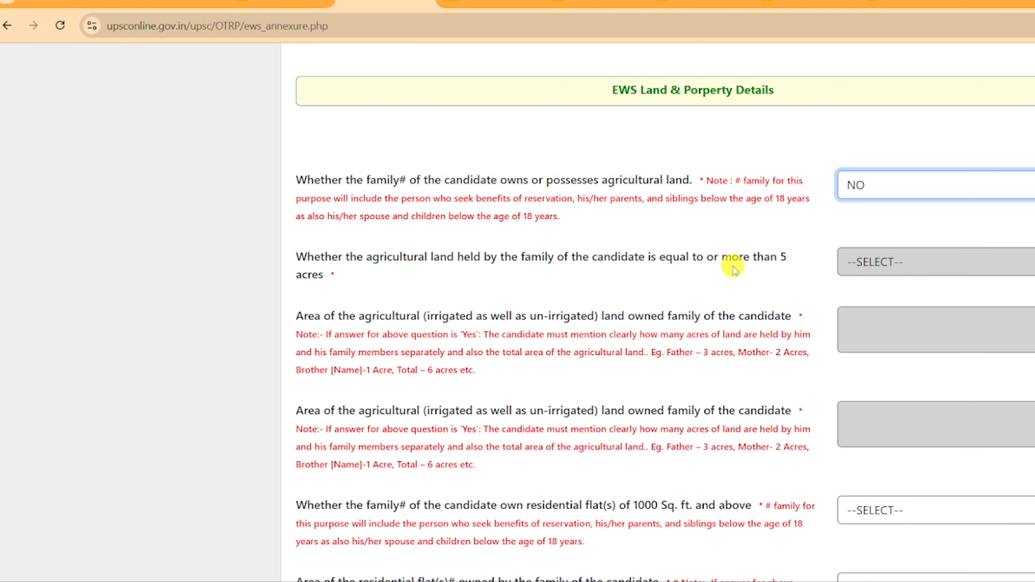
scroll(376, 265, down, 5)
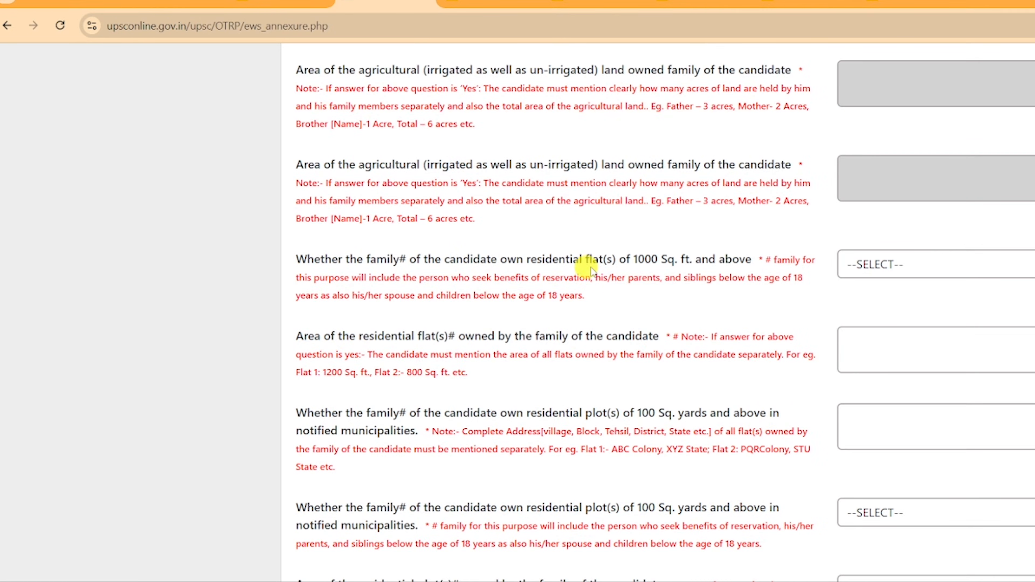
click(848, 268)
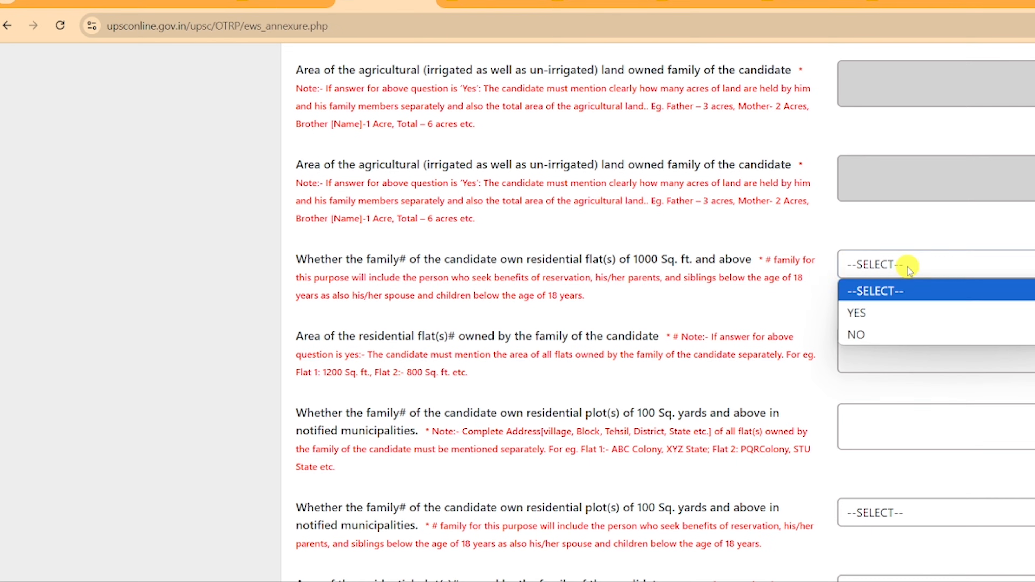
click(897, 326)
scroll(650, 269, down, 3)
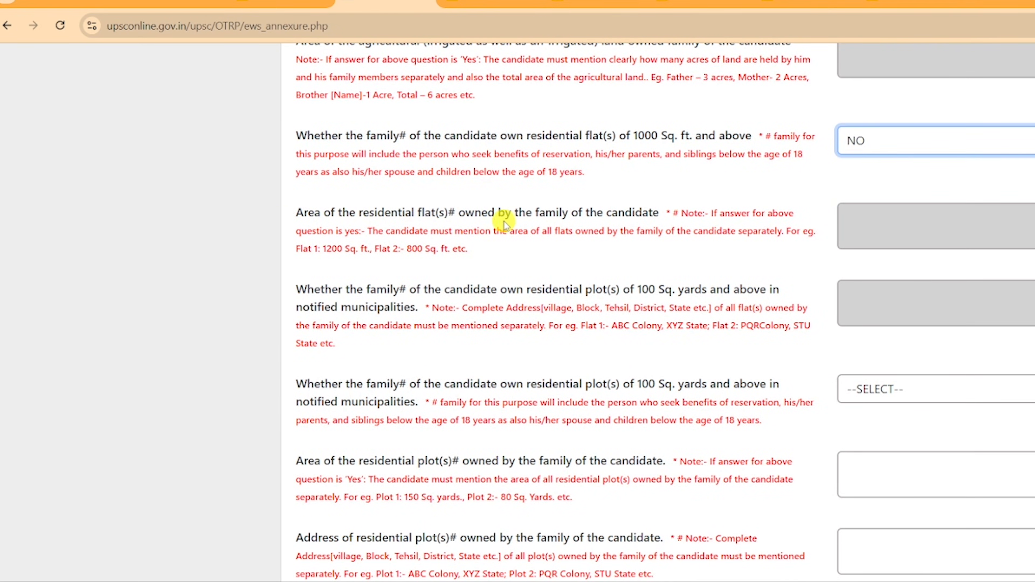
scroll(311, 279, down, 3)
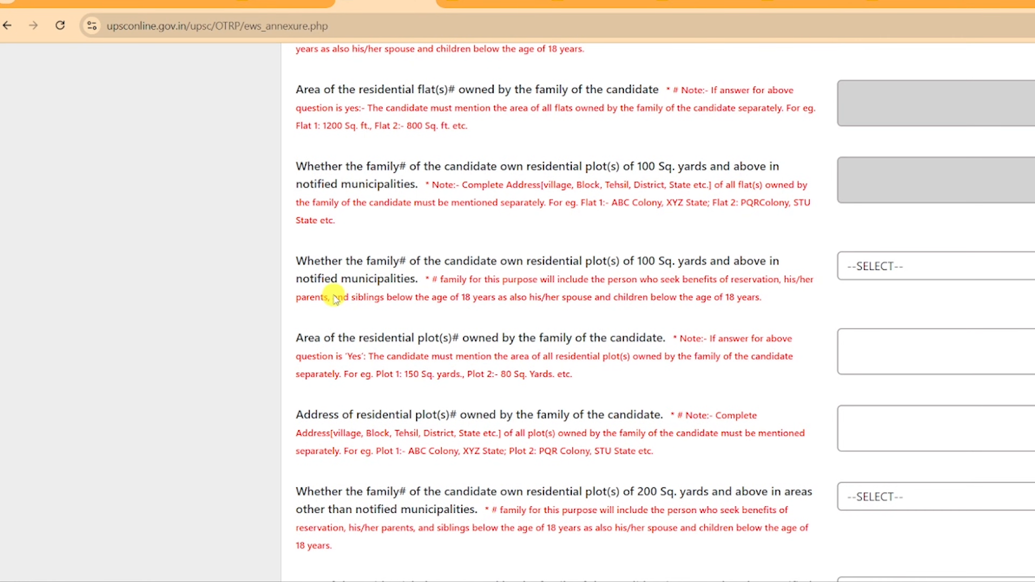
Settle the 100 sq. yards residential plot question on NO.
click(880, 273)
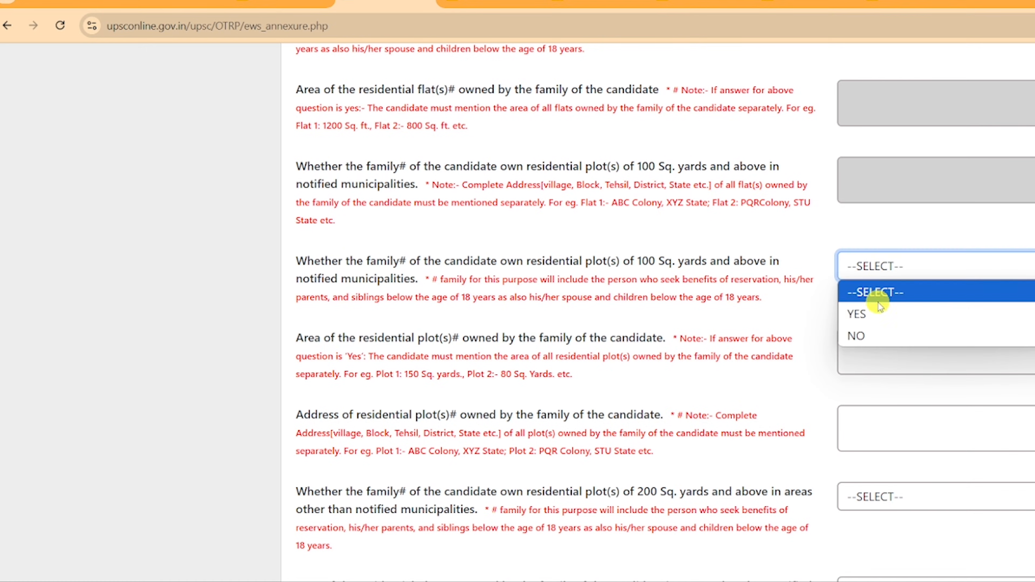
click(879, 315)
scroll(854, 161, down, 4)
scroll(854, 161, up, 1)
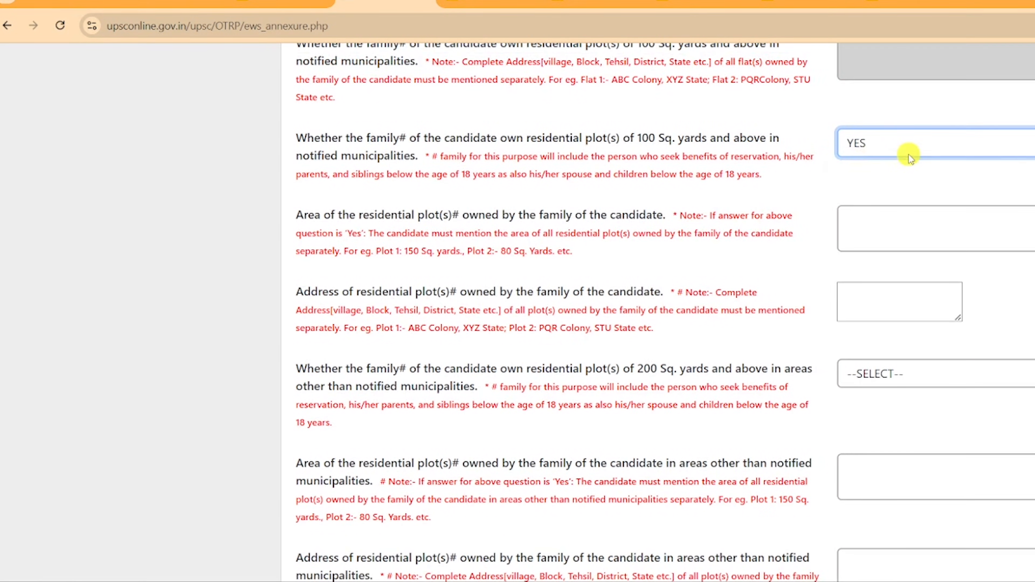
click(908, 155)
click(886, 221)
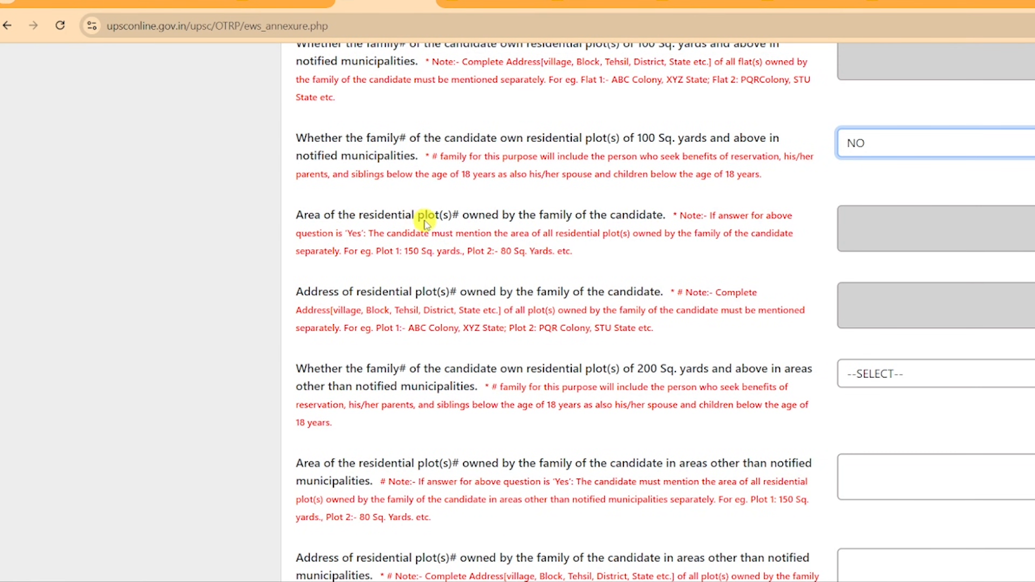
click(864, 155)
click(872, 195)
click(887, 146)
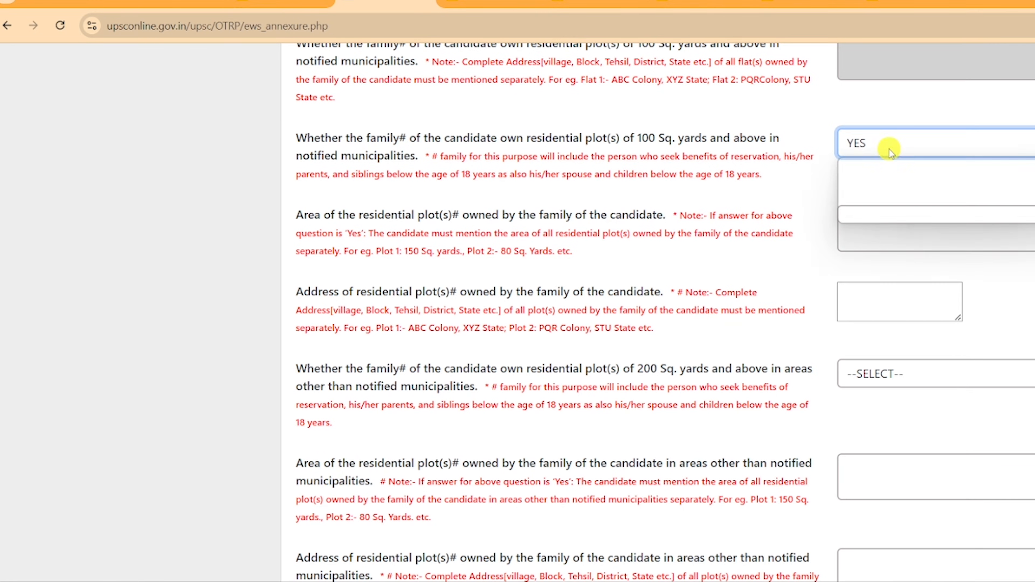
click(856, 213)
scroll(377, 253, down, 3)
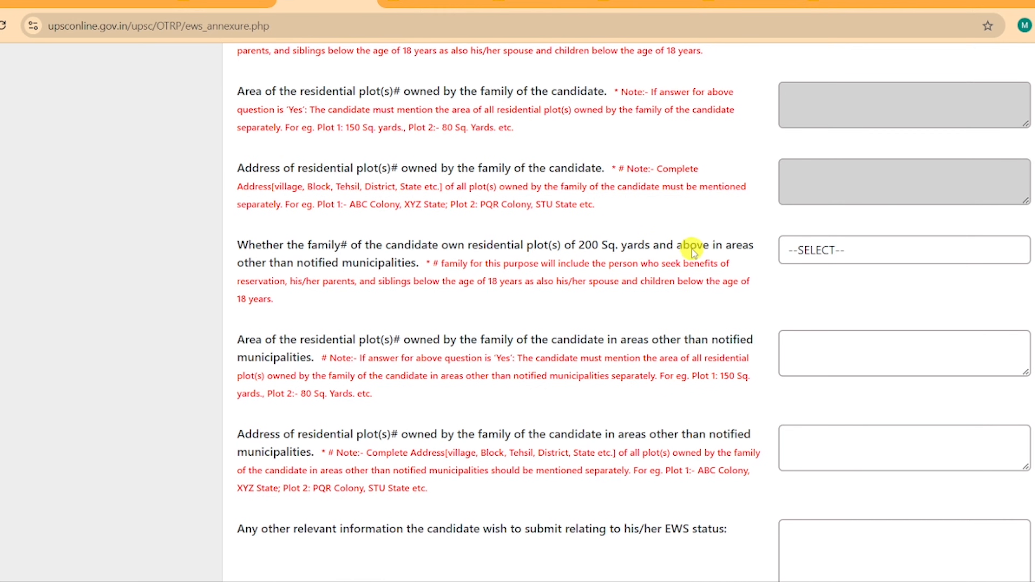
Answer NO to owning a 200 sq. yards residential plot.
click(825, 247)
click(823, 308)
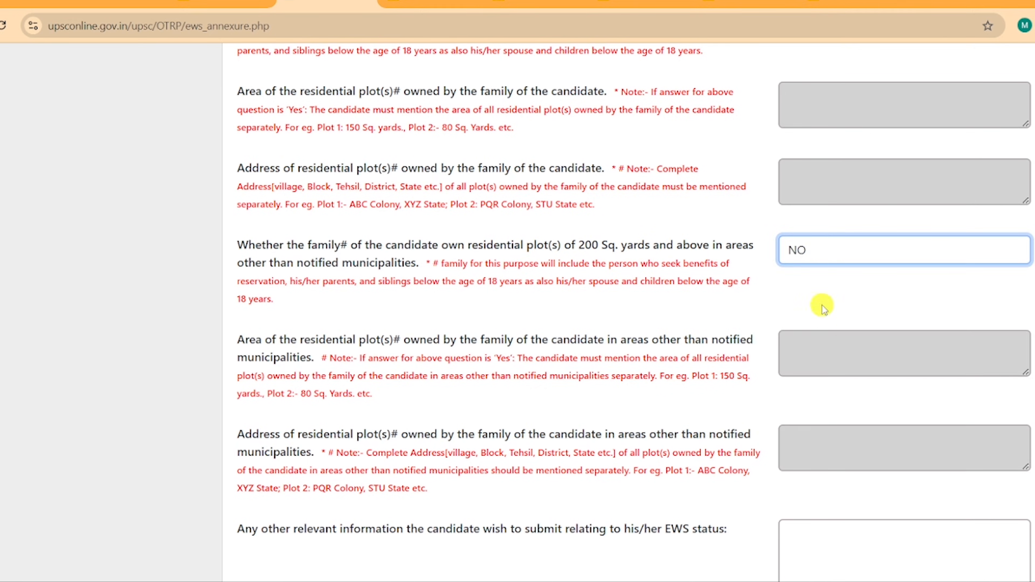
scroll(822, 305, down, 6)
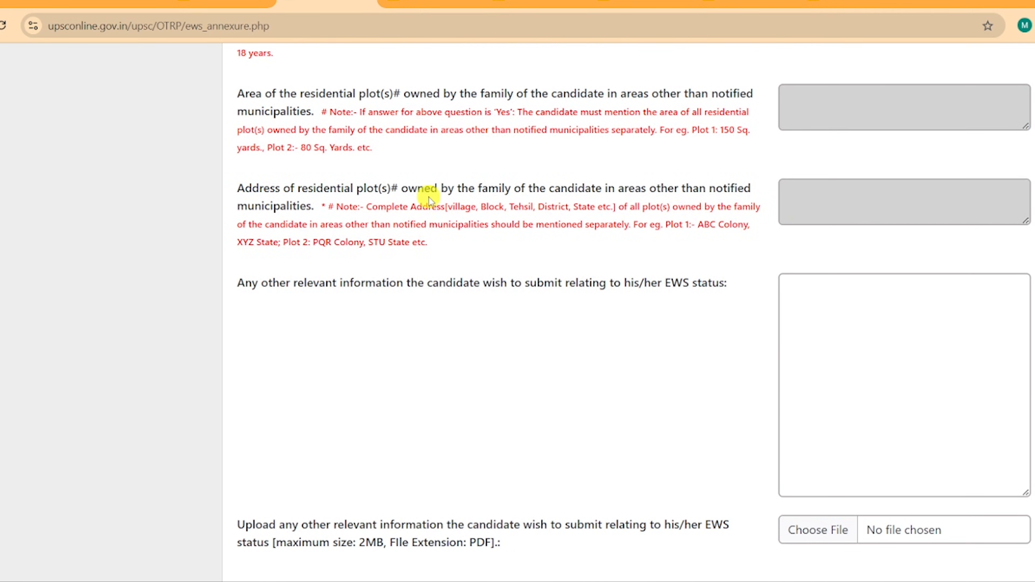
Choose Bihar as the State in the EWS undertaking.
scroll(492, 217, down, 3)
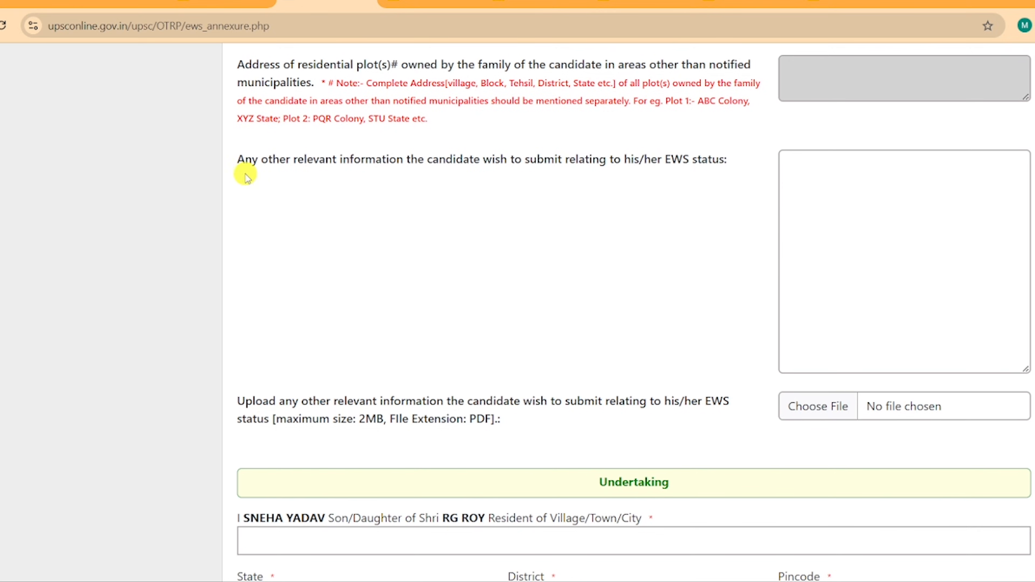
scroll(559, 173, down, 3)
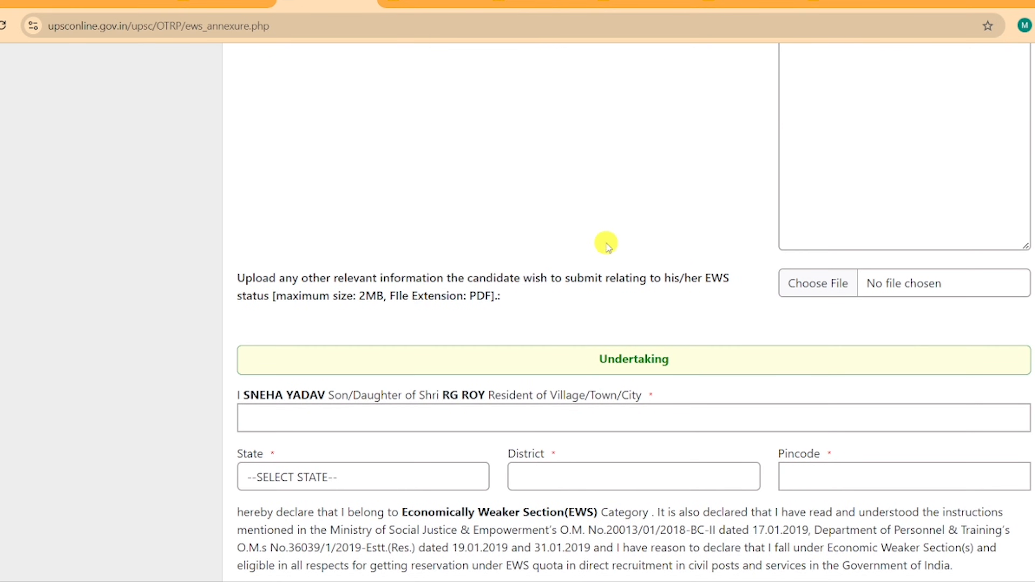
scroll(582, 211, down, 3)
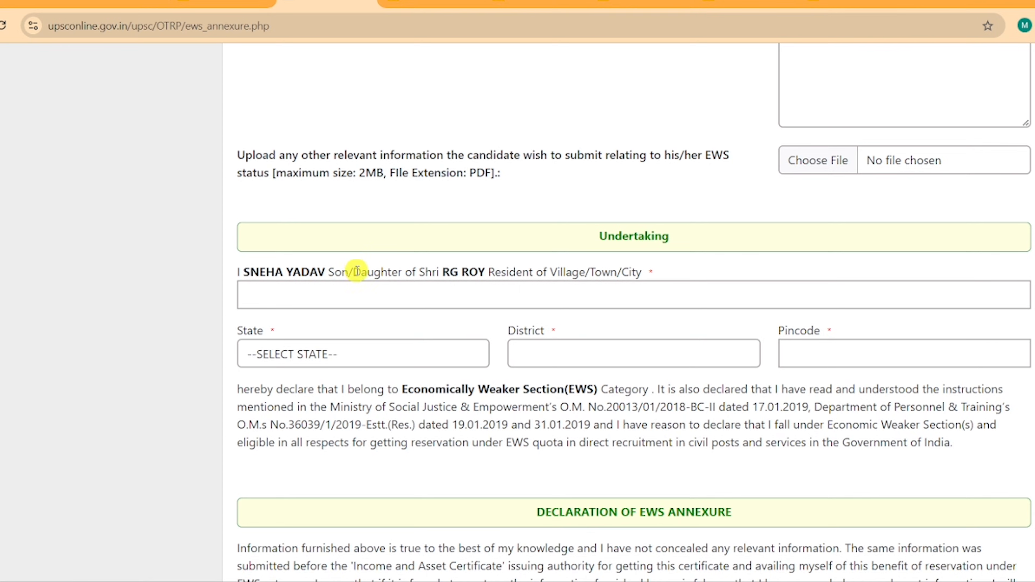
scroll(357, 271, down, 4)
click(323, 181)
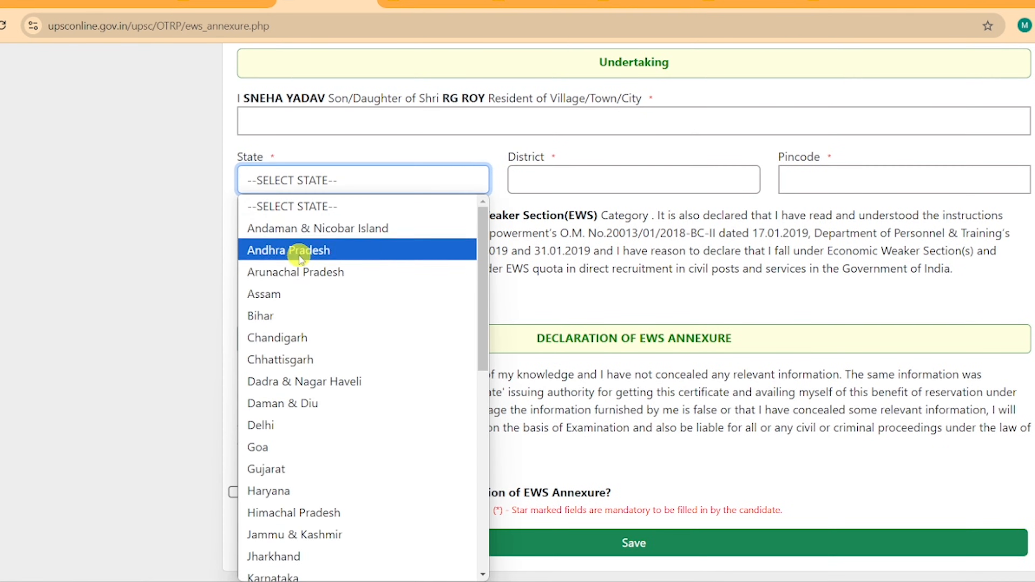
click(293, 315)
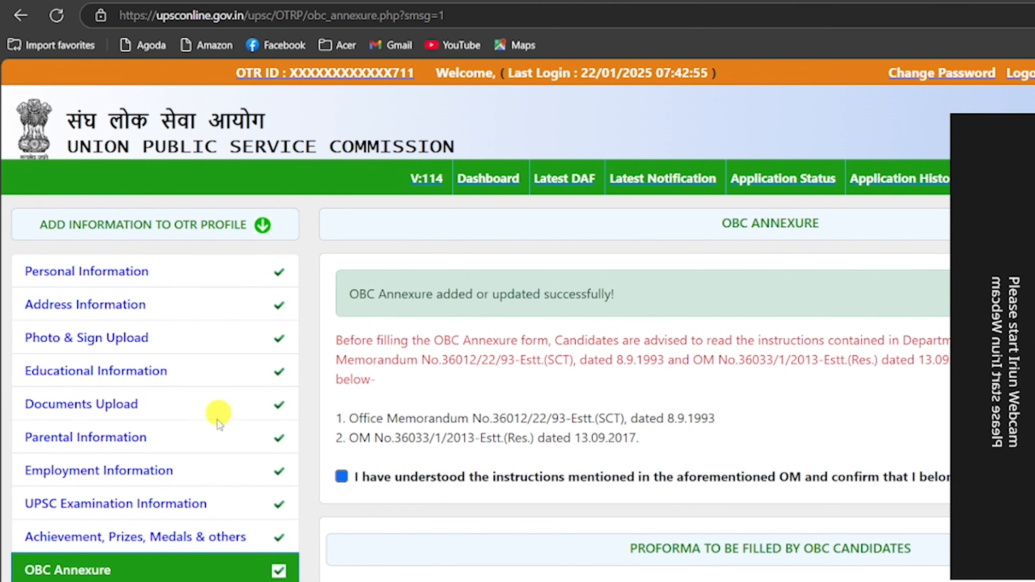
Start Civil Services 2025 Part I registration, confirm the instructions were read, and dismiss the alert.
click(678, 183)
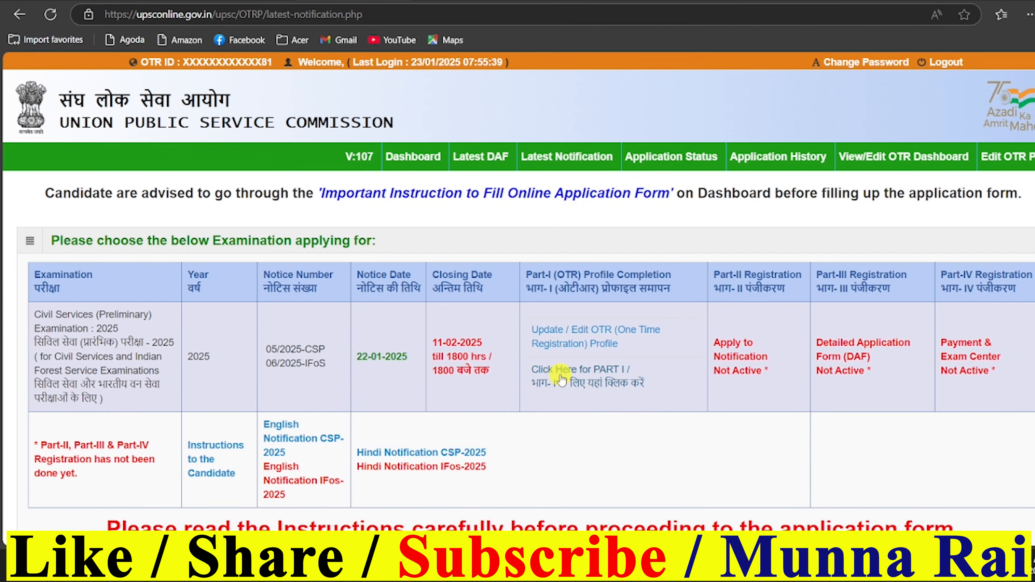
click(599, 371)
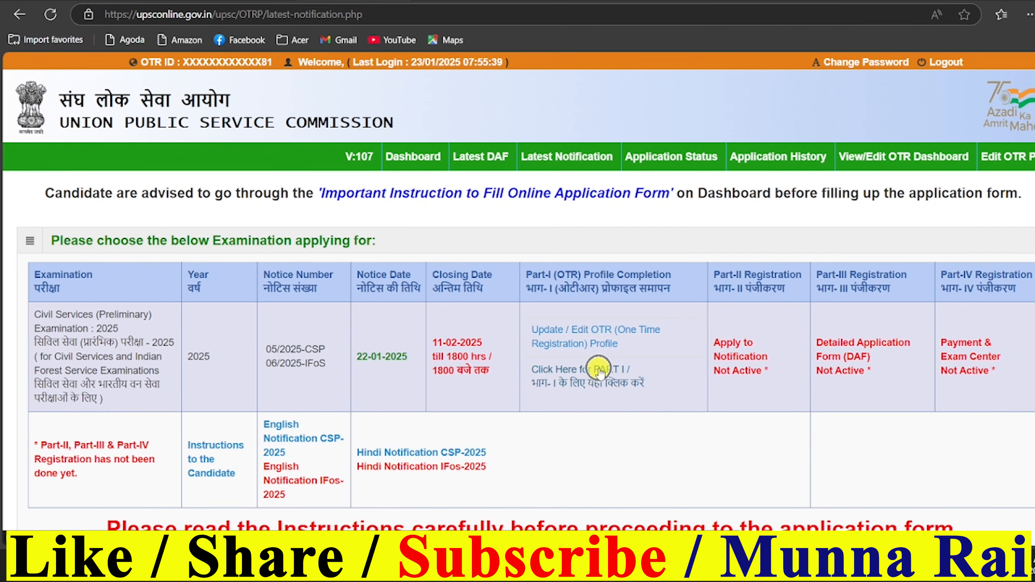
scroll(753, 310, down, 15)
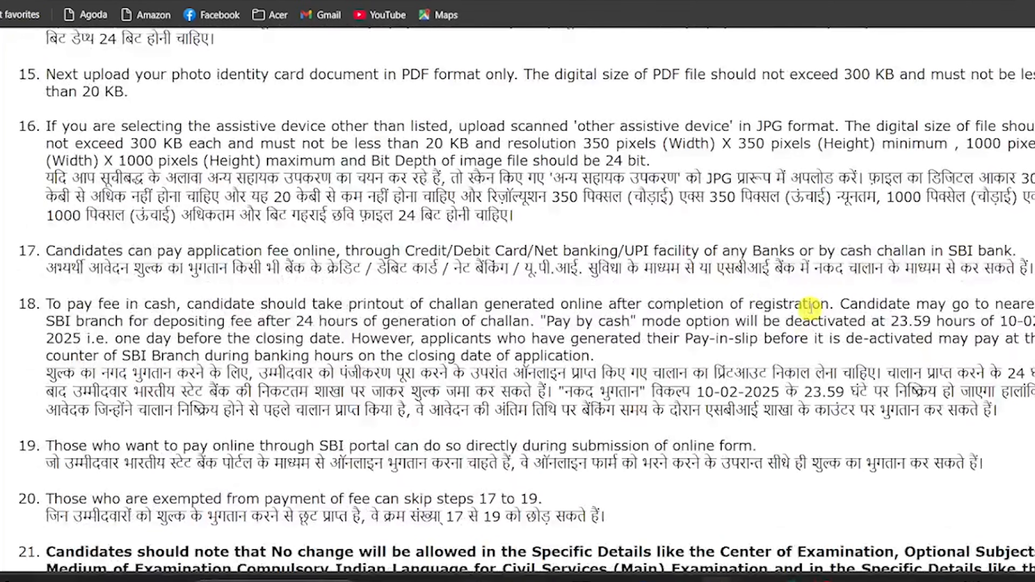
scroll(810, 309, down, 10)
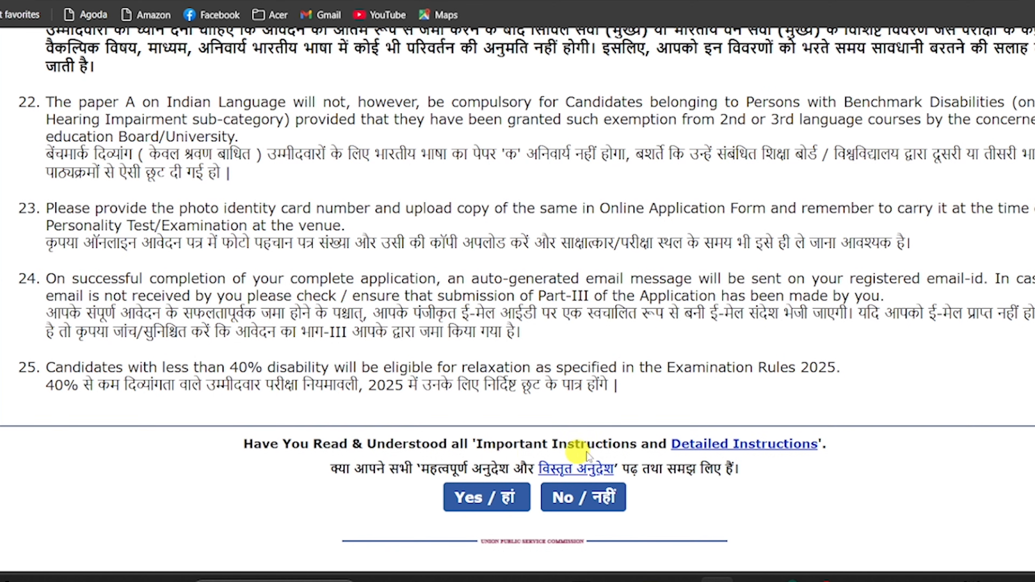
click(495, 507)
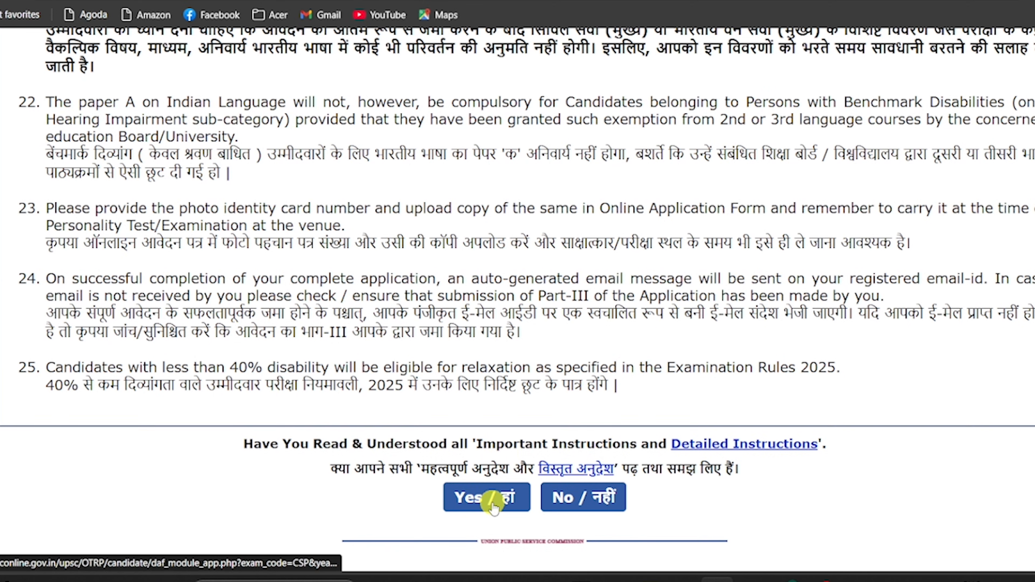
click(677, 99)
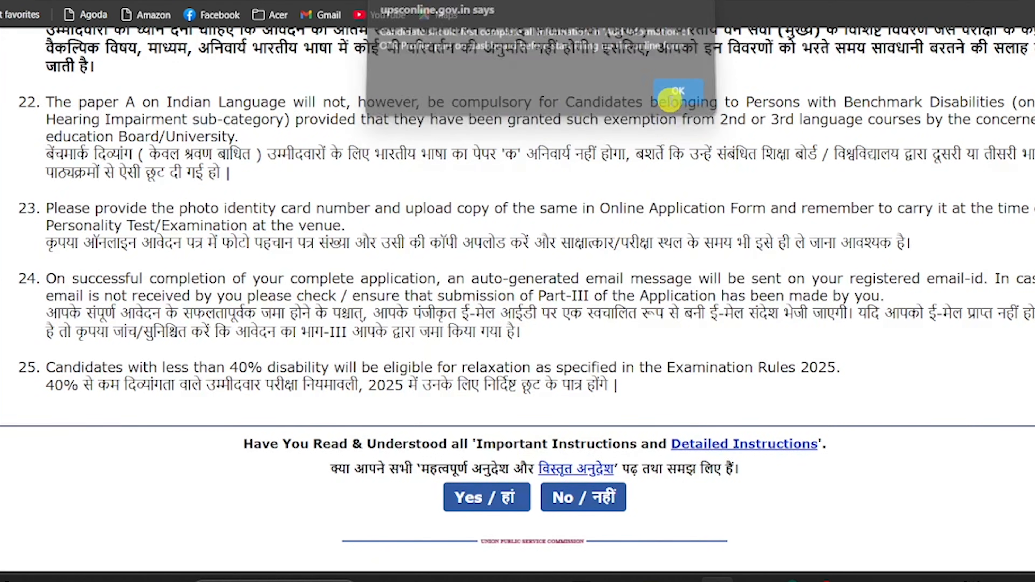
scroll(639, 286, down, 3)
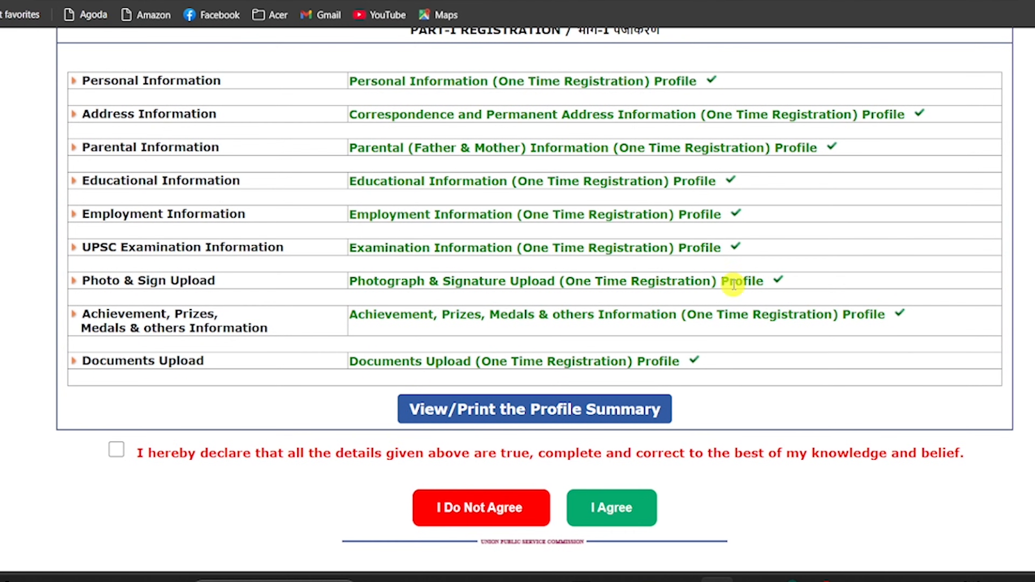
Tick and agree to the Part-I declaration, then open the Part-II form.
click(513, 410)
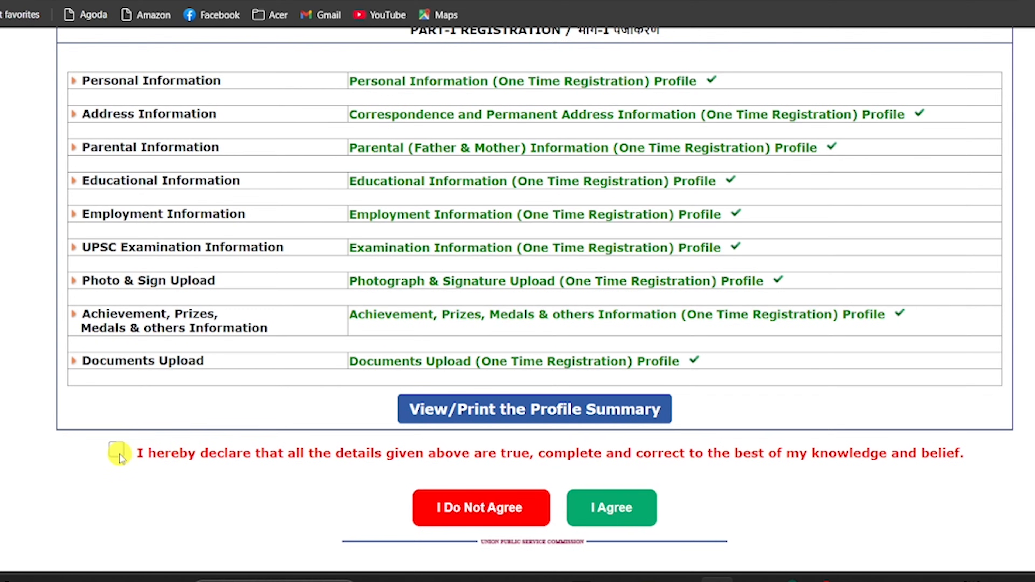
click(603, 510)
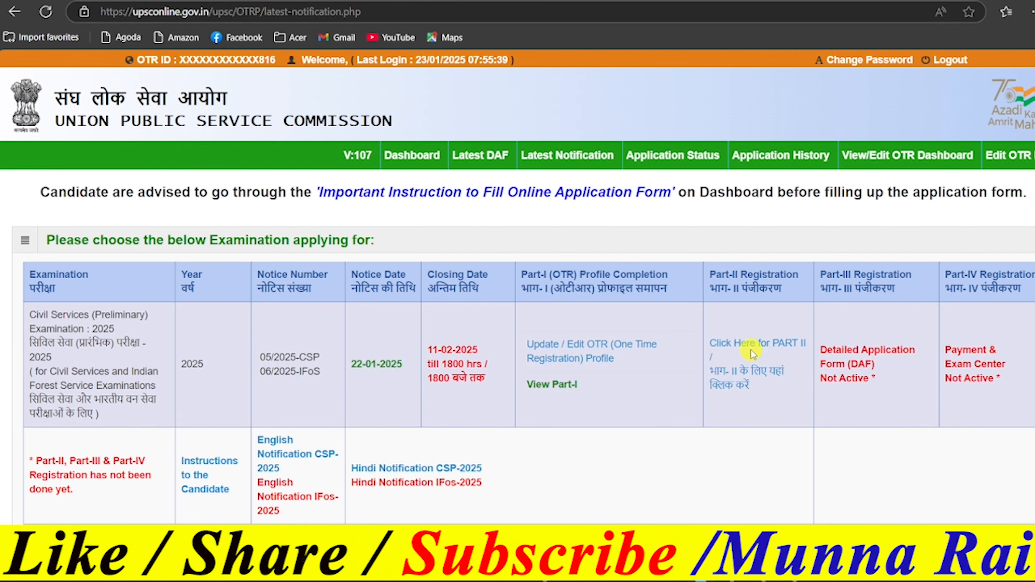
click(752, 350)
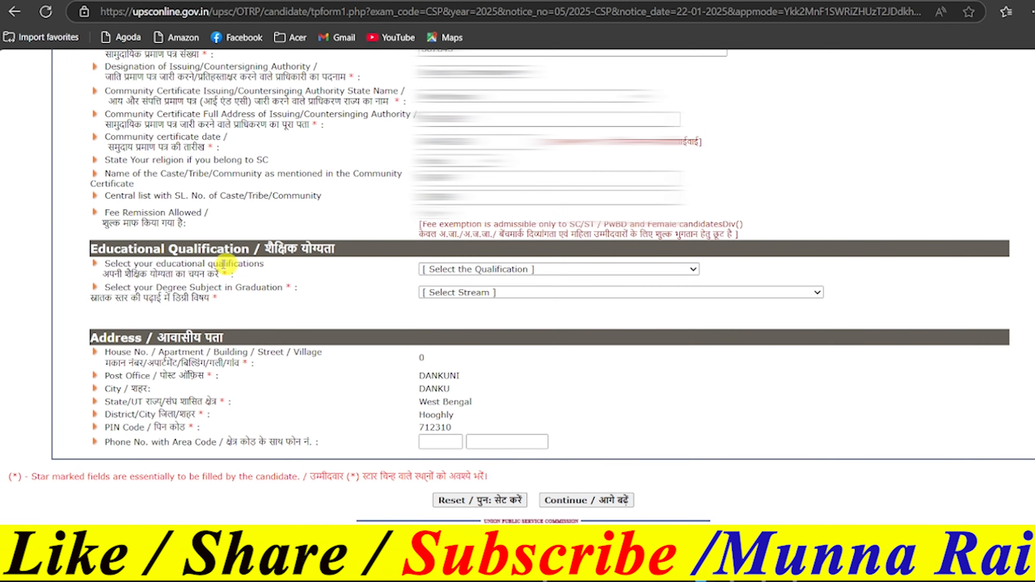